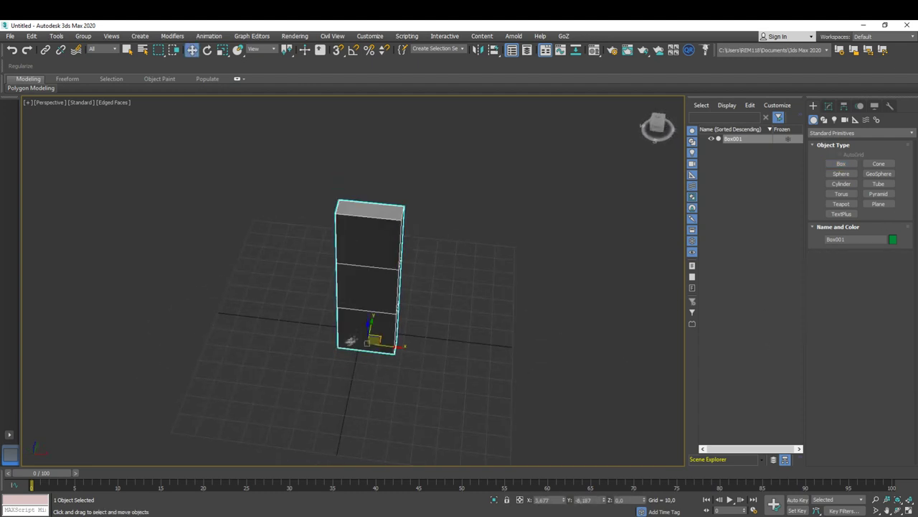
Step: Clone the box into eleven copies and draw a flat cylinder disc beside the staves
left_click_drag(374, 363, 429, 347, "shift")
left_click(460, 314)
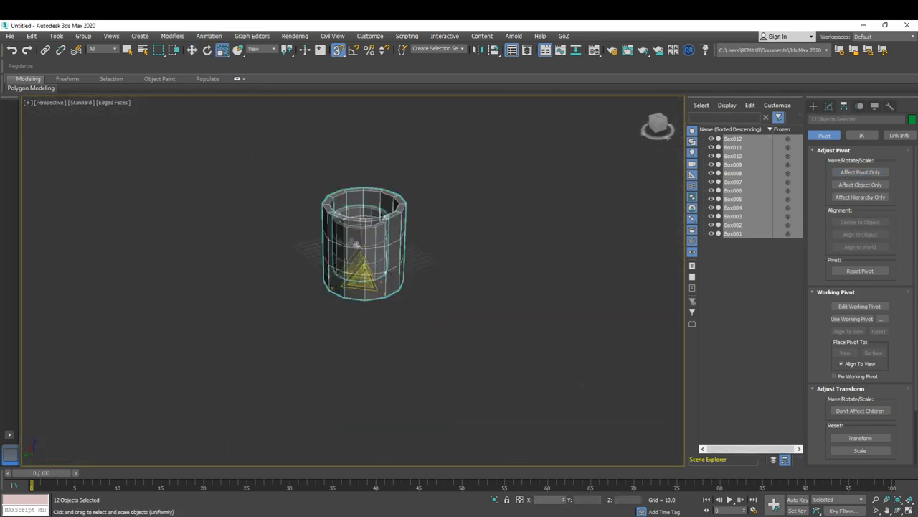
left_click(842, 183)
left_click_drag(404, 314, 433, 349)
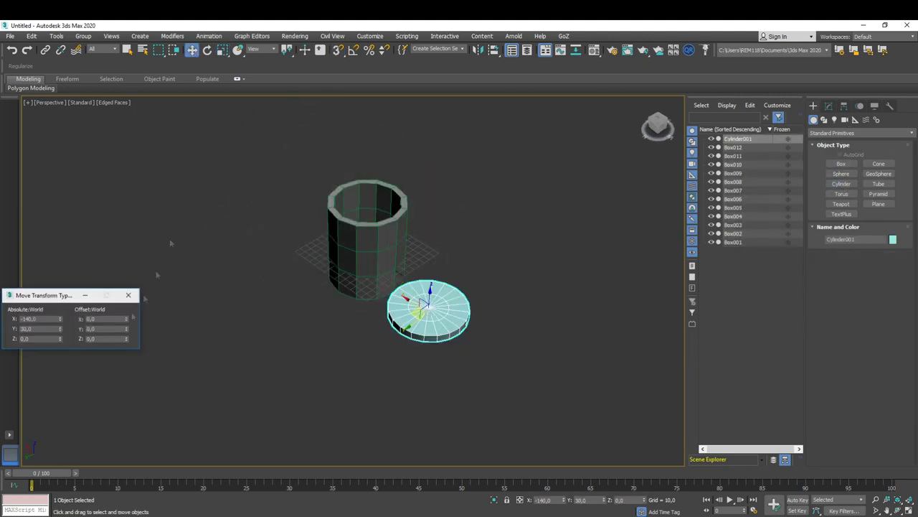
Step: Finish positioning the cylinder band and convert it into an editable mesh
left_click(129, 295)
key("ctrl+a")
key("f")
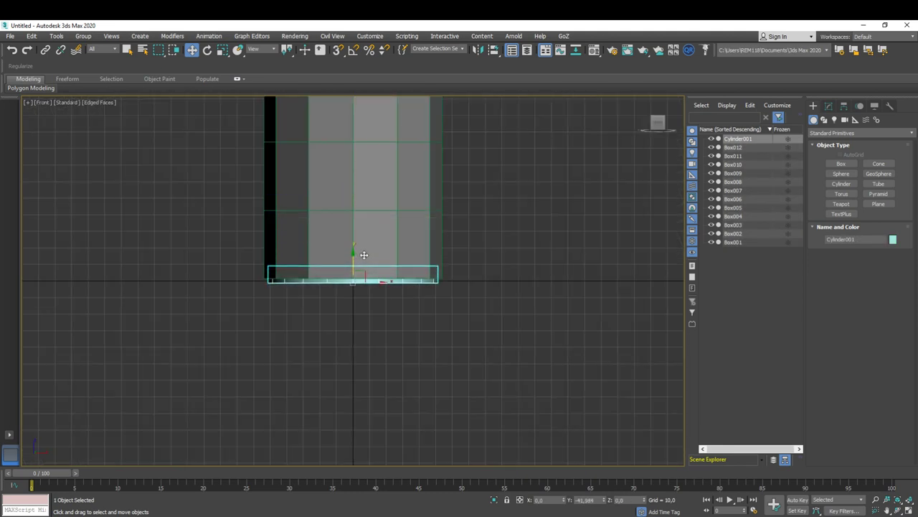
left_click(829, 105)
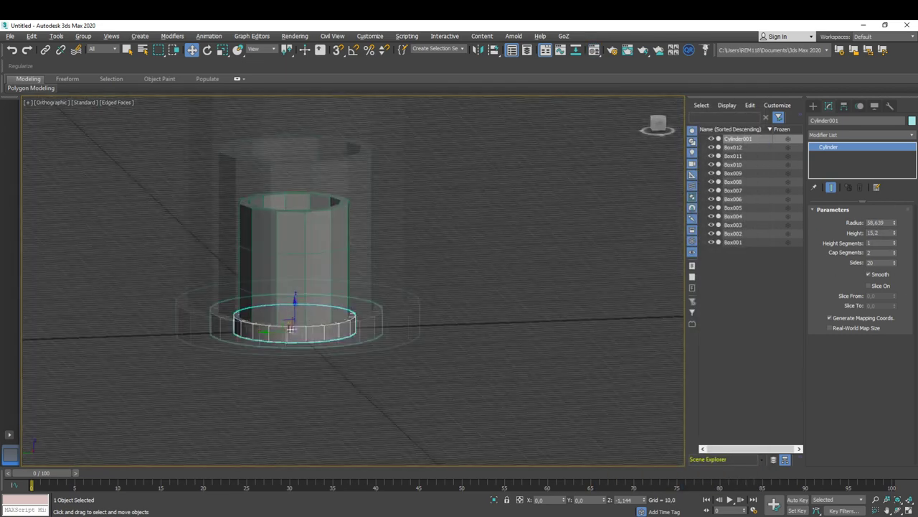
left_click(500, 321)
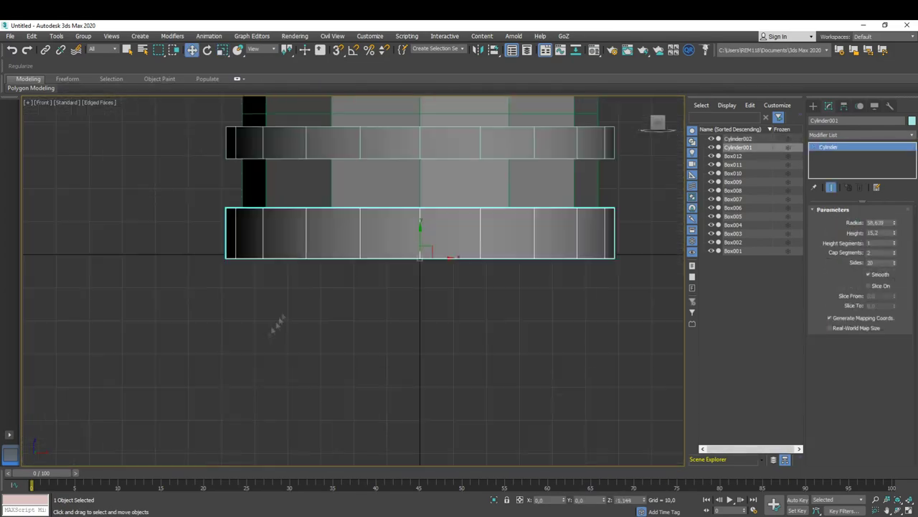
Step: Convert the bottom band to editable poly and scale its middle polygon ring
left_click(501, 401)
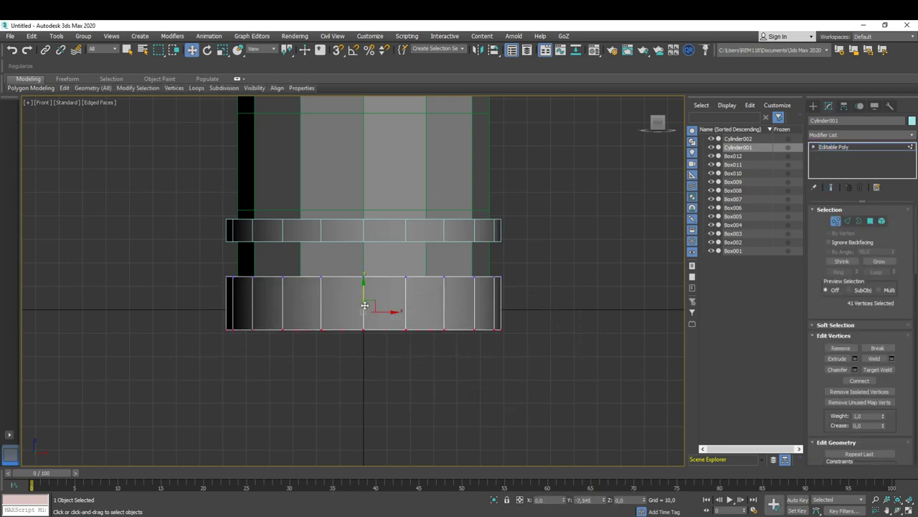
mouse_move(365, 295)
middle_mouse_down("alt")
mouse_move(406, 332)
mouse_move(531, 359)
middle_mouse_up("alt")
key("4")
left_click(527, 370)
left_click(623, 328)
double_click(430, 377)
right_click(481, 352)
left_click(512, 379)
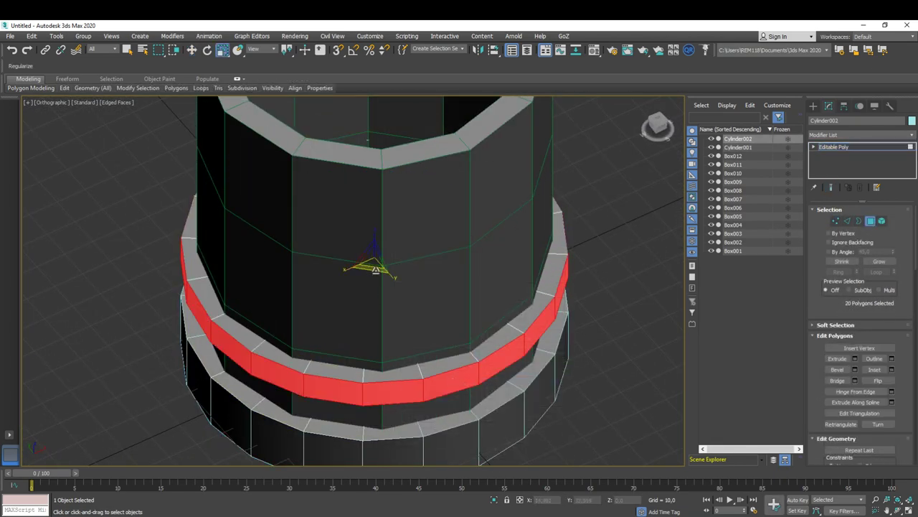
scroll(378, 269, "down", 5)
scroll(373, 323, "up", 2)
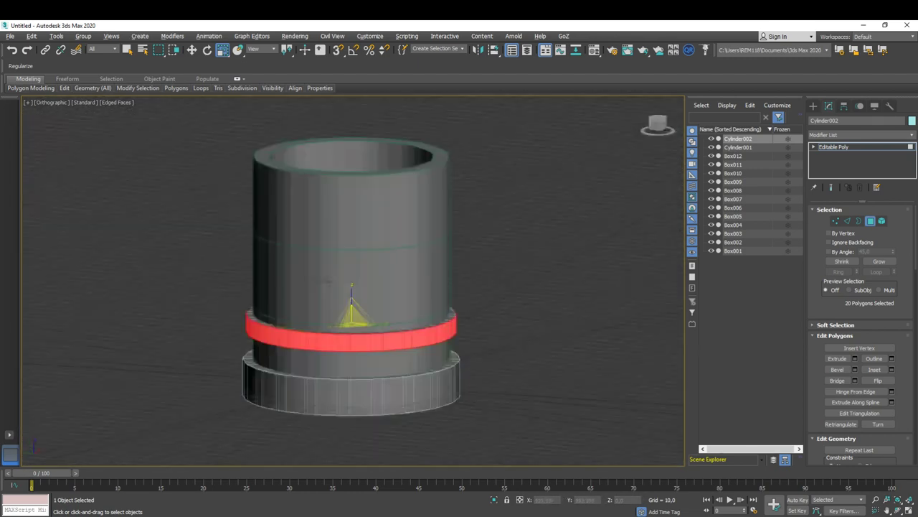
key("4")
Step: Copy the band up to the bucket's top and scale the new band's polygons
scroll(379, 326, "up", 2)
key("w")
left_click_drag(379, 305, 381, 190, "shift")
left_click(462, 315)
key("f")
key("1")
left_click_drag(165, 289, 593, 220)
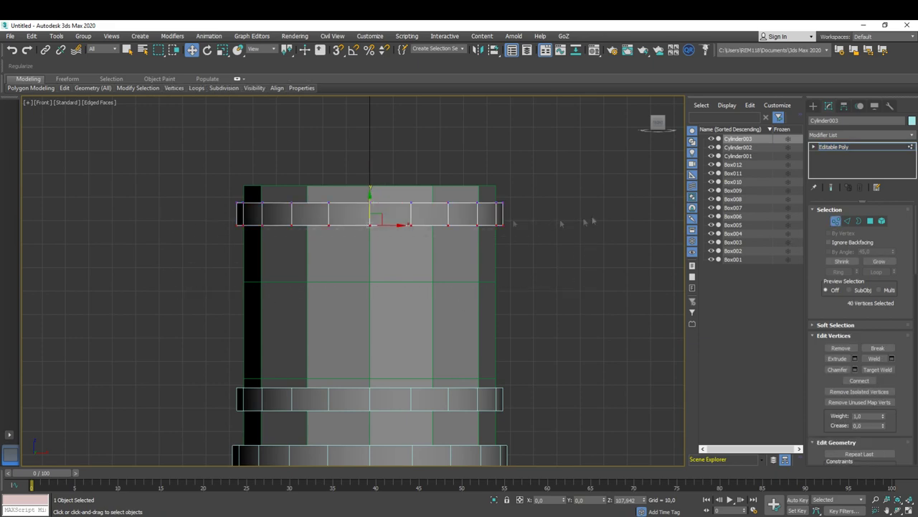
mouse_move(373, 228)
middle_mouse_down("alt")
mouse_move(368, 237)
mouse_move(394, 318)
middle_mouse_up("alt")
key("4")
key("r")
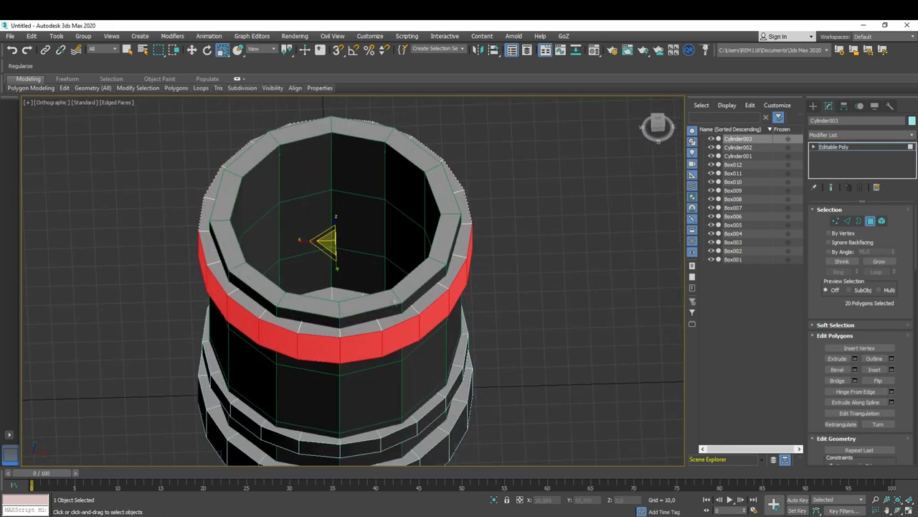
Step: Look down into the three-band bucket from top and perspective views, then select a stave
key("t")
scroll(432, 293, "down", 3)
key("p")
middle_click_drag(430, 318, 651, 263, "alt")
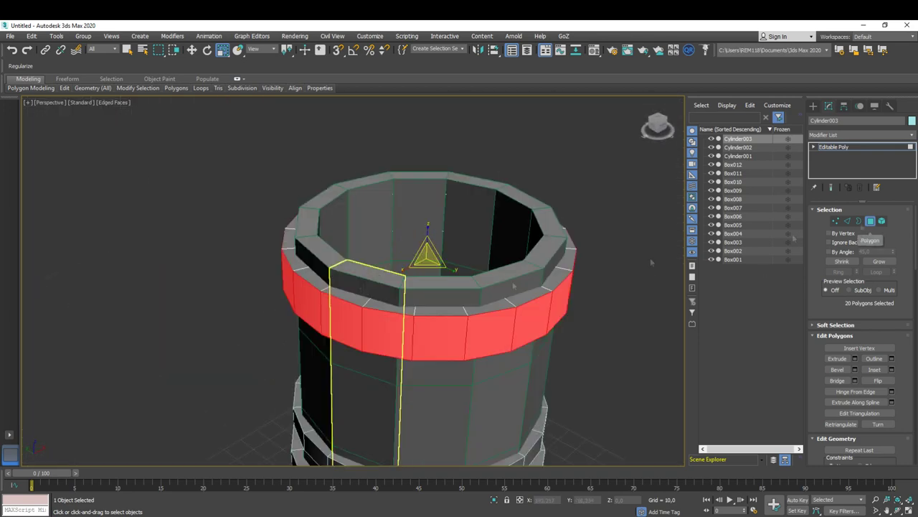
scroll(343, 294, "up", 3)
scroll(373, 287, "down", 4)
left_click(400, 277)
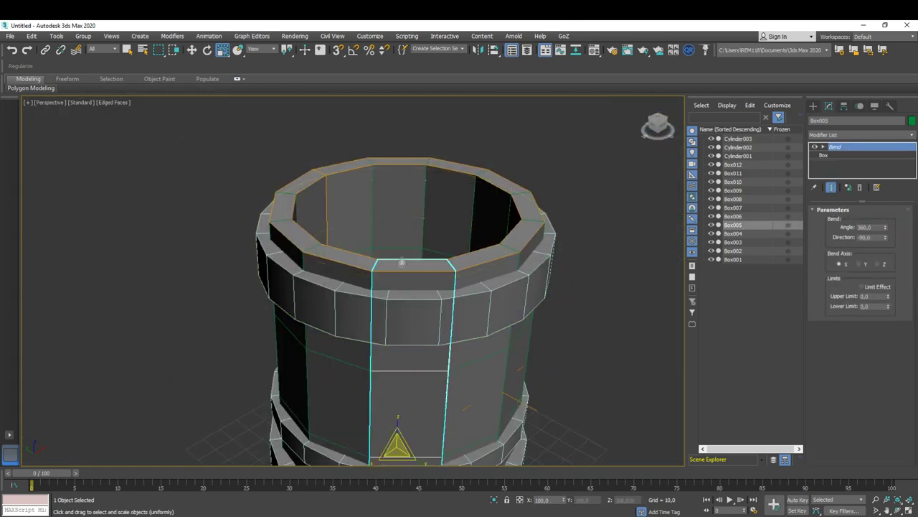
Step: Convert all twelve staves to editable poly and raise the first stave's top edge
key("ctrl+i")
left_click(538, 390)
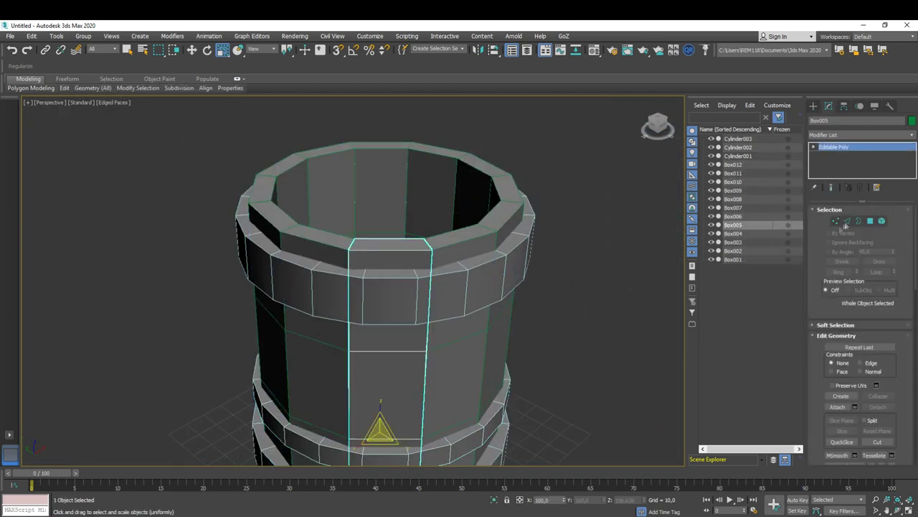
key("z")
scroll(400, 236, "down", 3)
mouse_move(453, 244)
middle_mouse_down("alt")
mouse_move(344, 243)
mouse_move(354, 263)
middle_mouse_up("alt")
Step: Change the top heights of several more staves around the front of the rim
left_click(346, 242)
scroll(337, 239, "down", 2)
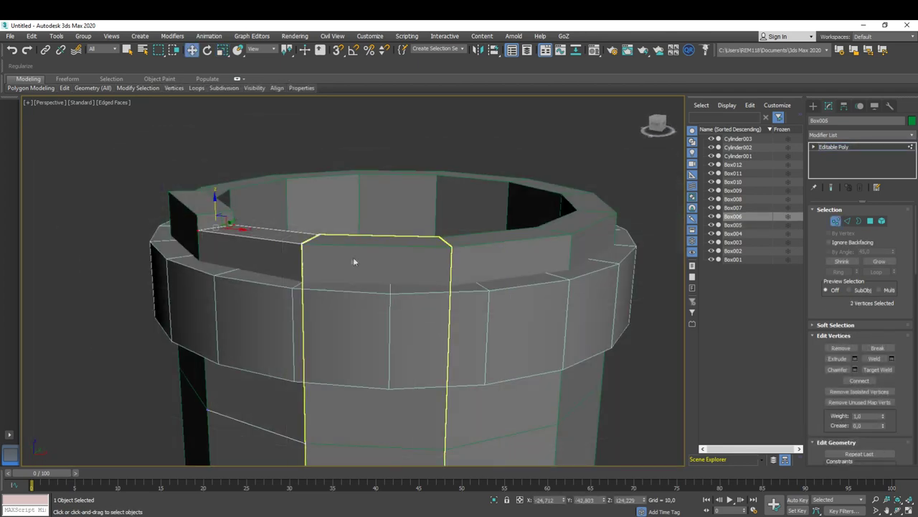
left_click(354, 263)
mouse_move(287, 252)
middle_mouse_down("alt")
mouse_move(373, 242)
mouse_move(338, 212)
middle_mouse_up("alt")
left_click(373, 242)
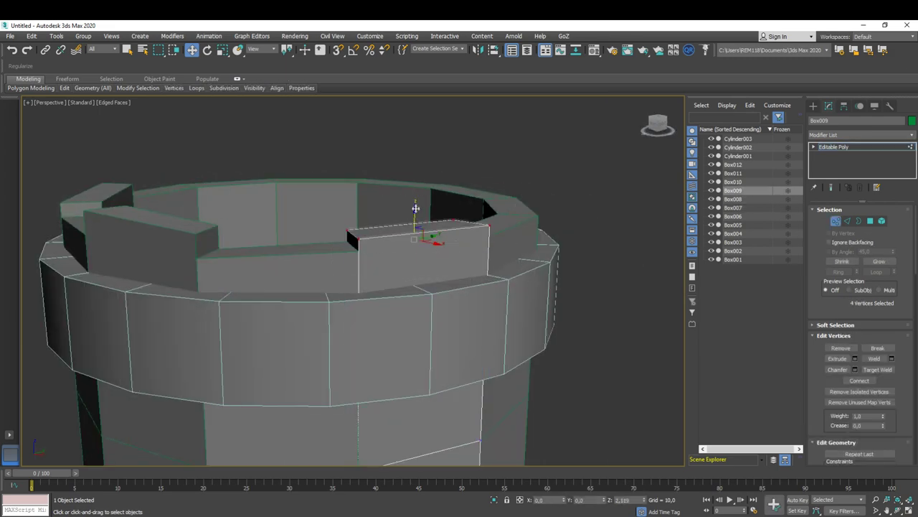
scroll(351, 200, "down", 5)
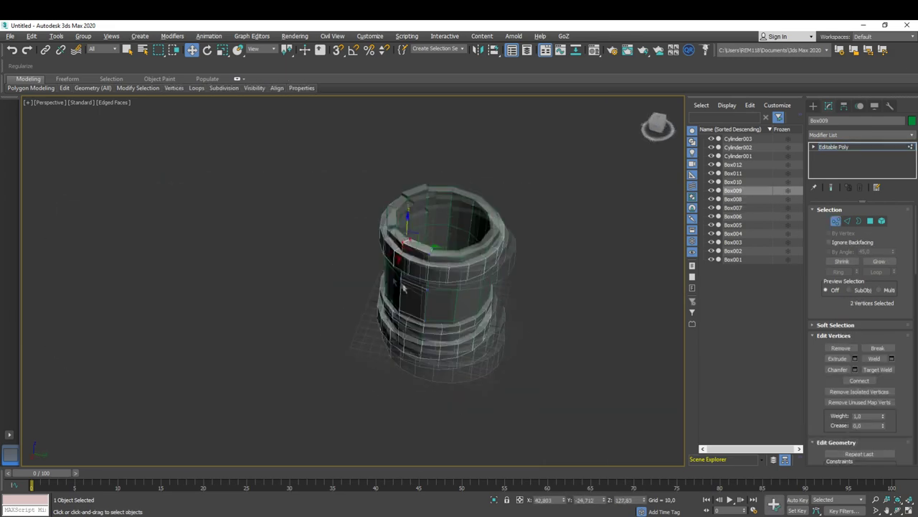
scroll(472, 234, "up", 5)
left_click(472, 234)
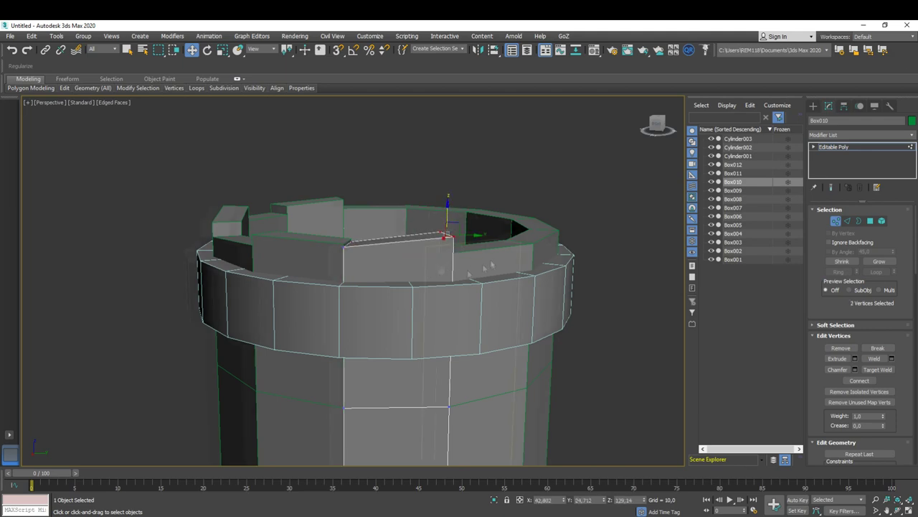
left_click(369, 266)
middle_click_drag(368, 266, 413, 260, "alt")
scroll(412, 260, "down", 4)
scroll(412, 260, "up", 6)
scroll(413, 259, "down", 3)
Step: Reshape the top vertices of the neighbouring staves to keep the rim uneven
left_click(332, 307)
scroll(467, 292, "down", 1)
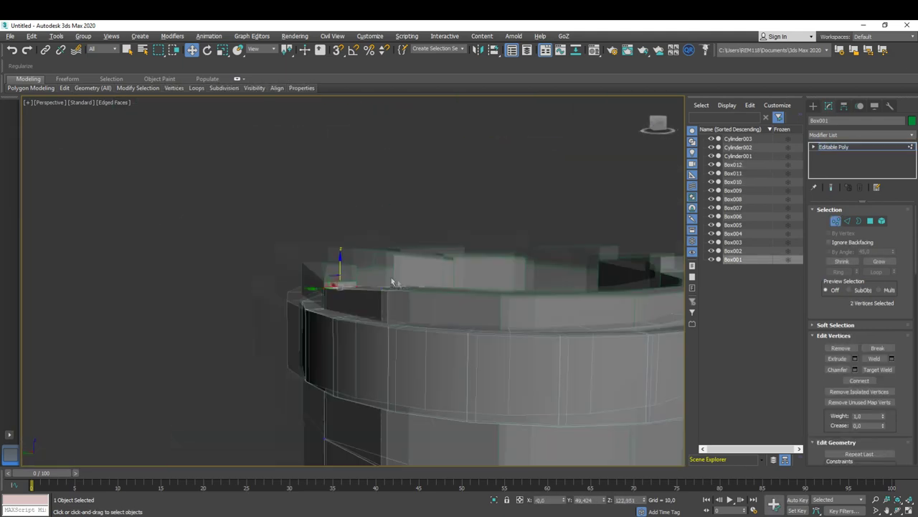
left_click(446, 246)
scroll(447, 246, "up", 1)
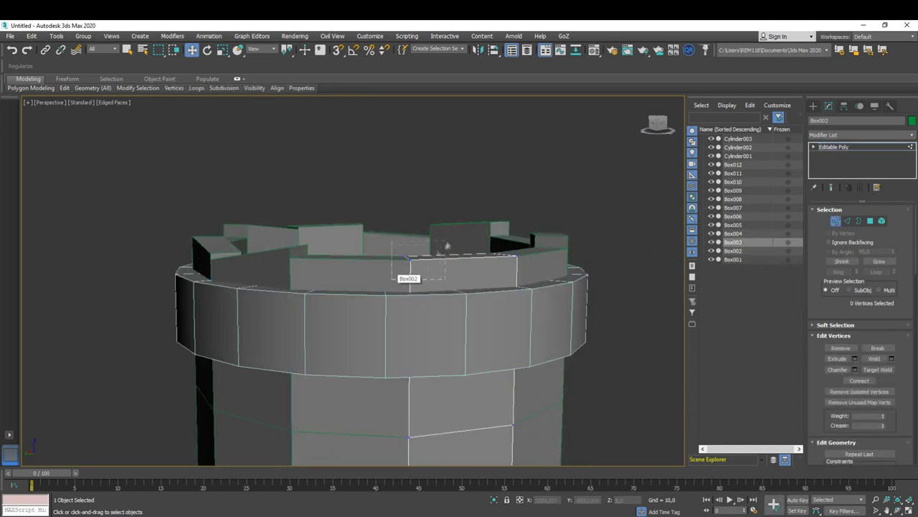
left_click(384, 275)
scroll(384, 274, "down", 3)
scroll(384, 275, "up", 3)
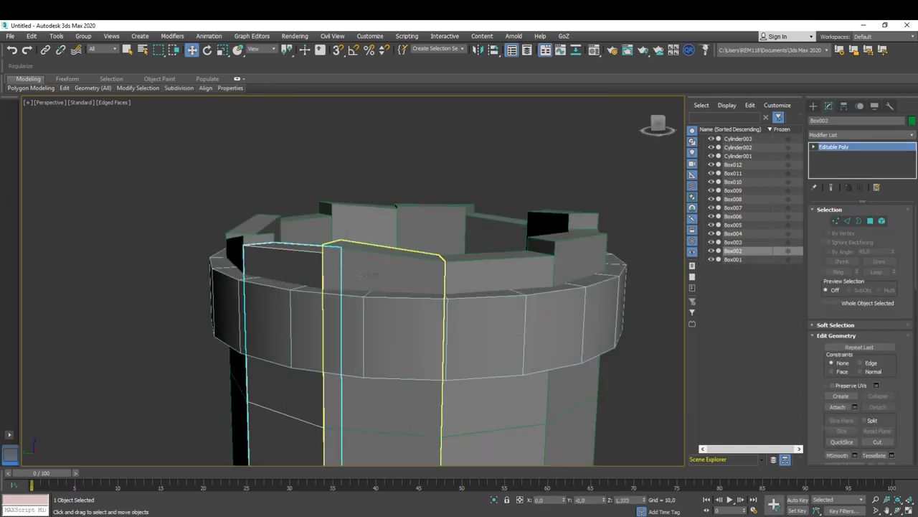
left_click(376, 272)
scroll(343, 224, "down", 5)
scroll(343, 224, "up", 4)
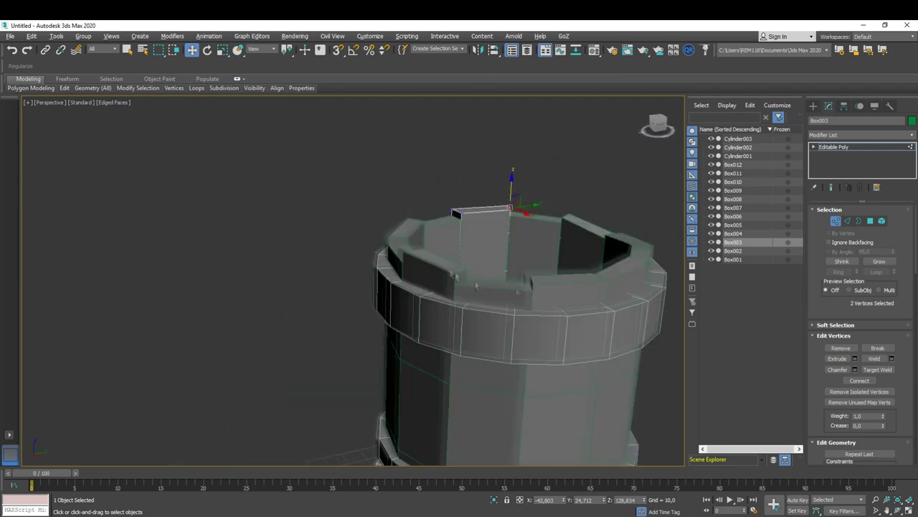
scroll(430, 287, "down", 3)
left_click(540, 310)
scroll(385, 280, "up", 4)
scroll(375, 294, "up", 2)
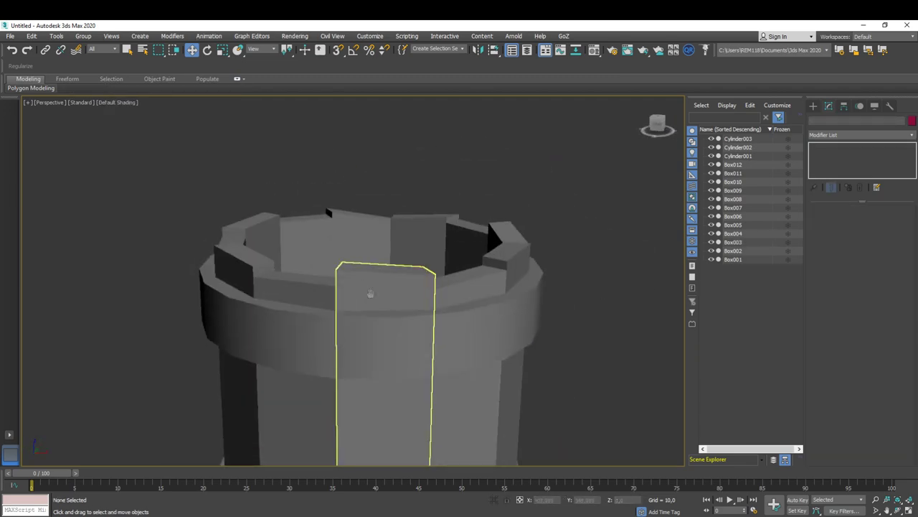
left_click(375, 294)
Step: Adjust the top vertices of the remaining staves to finish the uneven rim heights
key("1")
left_click_drag(325, 242, 460, 287)
scroll(387, 250, "up", 3)
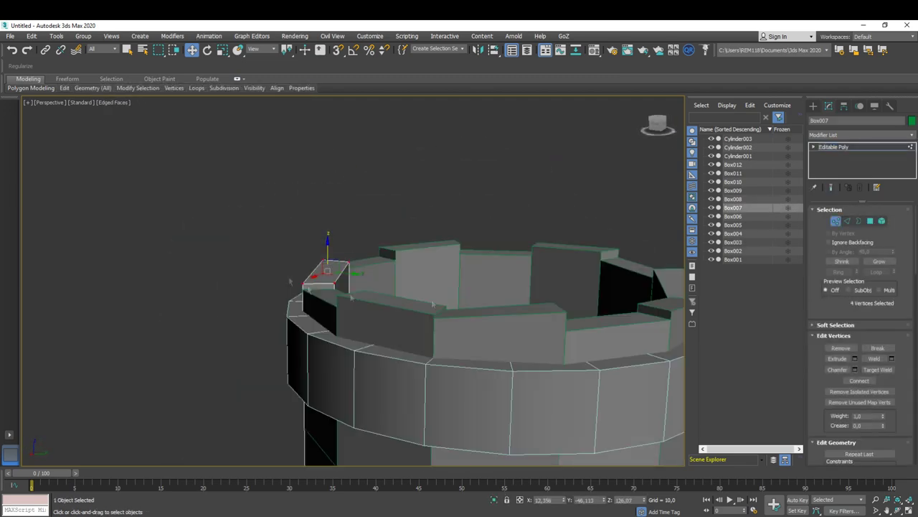
scroll(388, 250, "down", 4)
left_click(461, 287)
scroll(424, 287, "down", 1)
scroll(424, 287, "down", 1)
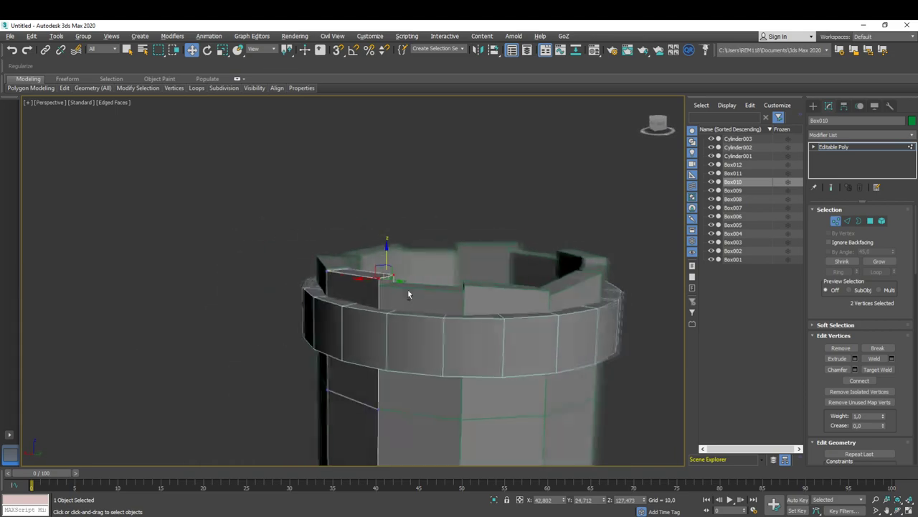
left_click(476, 303)
key("1")
left_click_drag(462, 250, 494, 264)
scroll(492, 265, "down", 3)
left_click(837, 224)
Step: Apply a Chamfer modifier (Amount 1.0, 1 segment) to all twelve staves
left_click_drag(308, 311, 568, 328)
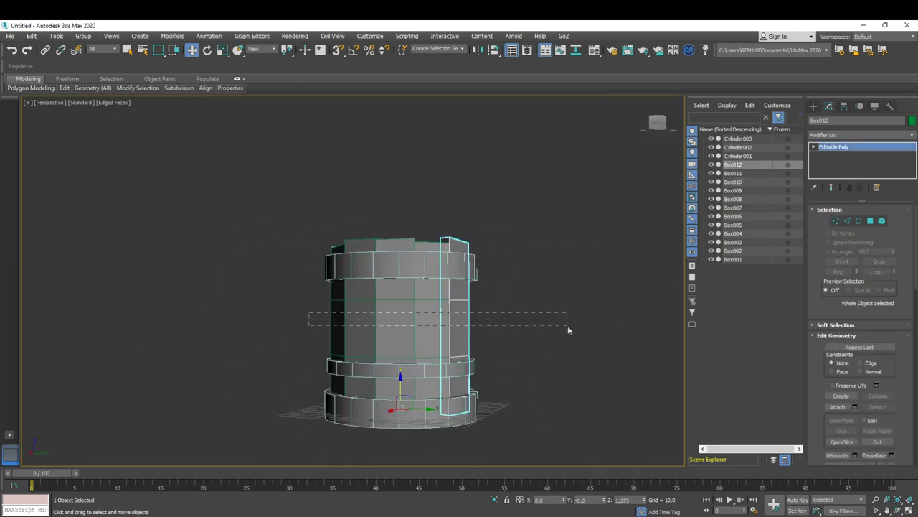
scroll(431, 287, "up", 4)
left_click(861, 134)
left_click(839, 287)
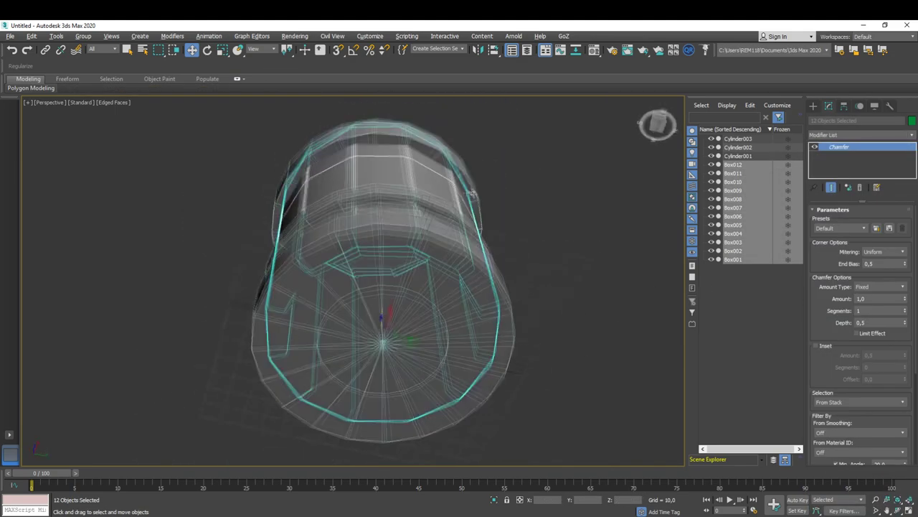
Step: Isolate the staves and delete the inner side face of the first stave
middle_click_drag(431, 287, 619, 213, "alt")
key("alt+q")
scroll(558, 202, "up", 5)
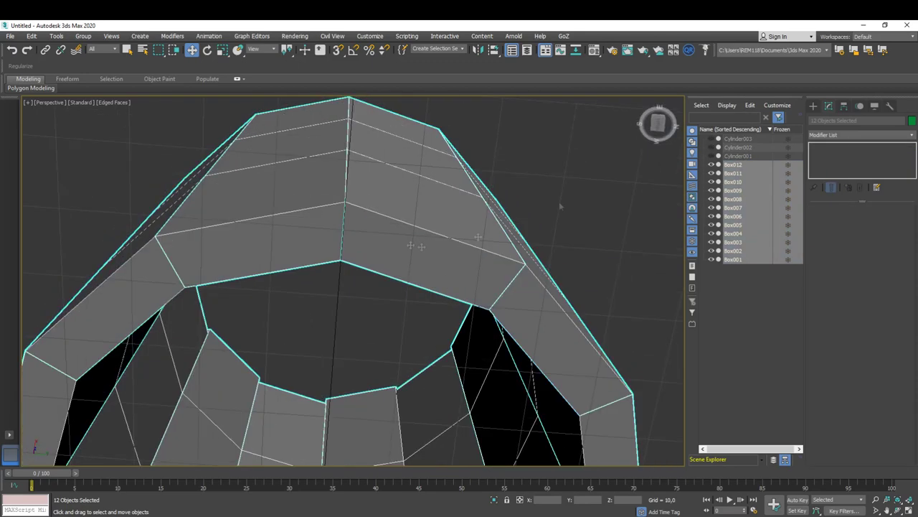
left_click(418, 258)
key("4")
left_click(420, 250)
key("Delete")
key("4")
Step: Delete the side face where the next stave meets its neighbour
middle_click_drag(540, 321, 529, 256, "alt")
left_click(529, 253)
key("4")
left_click(520, 355)
key("4")
middle_click_drag(528, 352, 533, 300, "alt")
left_click(533, 300)
key("Delete")
key("4")
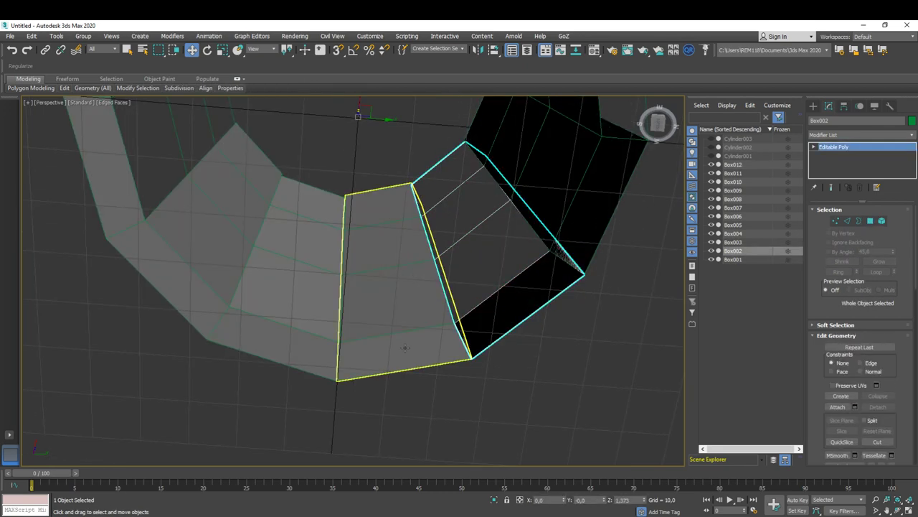
Step: Remove a side face from another stave along the ring
left_click(404, 348)
key("4")
mouse_move(404, 349)
middle_mouse_down("alt")
mouse_move(375, 311)
mouse_move(365, 331)
mouse_move(385, 322)
middle_mouse_up("alt")
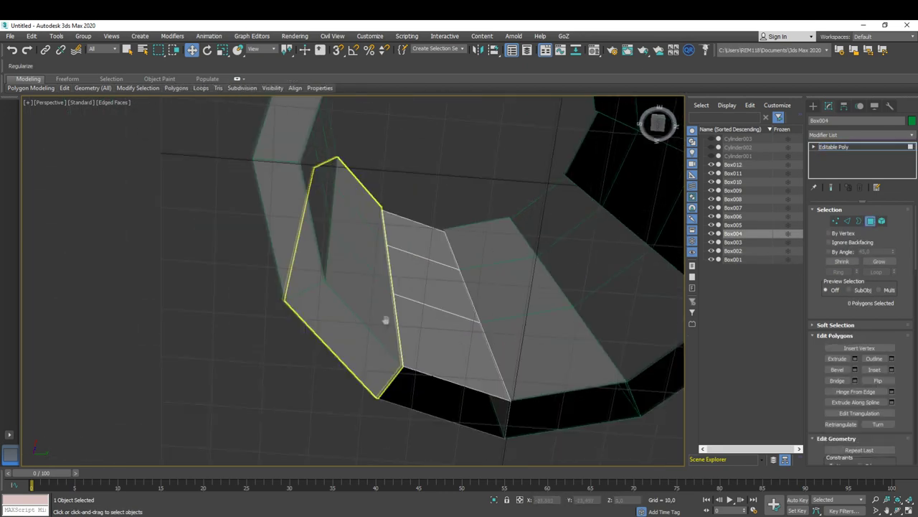
left_click(344, 322)
key("Delete")
key("4")
left_click(318, 279)
key("4")
Step: Delete a joining side face on one more stave near the rim
key("4")
mouse_move(327, 272)
middle_mouse_down("alt")
mouse_move(380, 258)
mouse_move(433, 217)
middle_mouse_up("alt")
left_click(433, 217)
key("4")
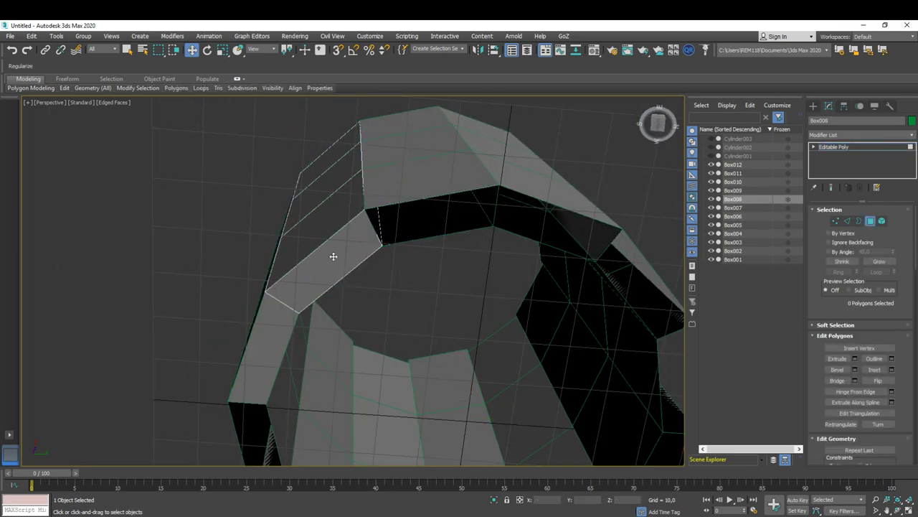
key("4")
scroll(379, 257, "down", 3)
left_click(365, 241)
key("4")
left_click(353, 256)
key("Delete")
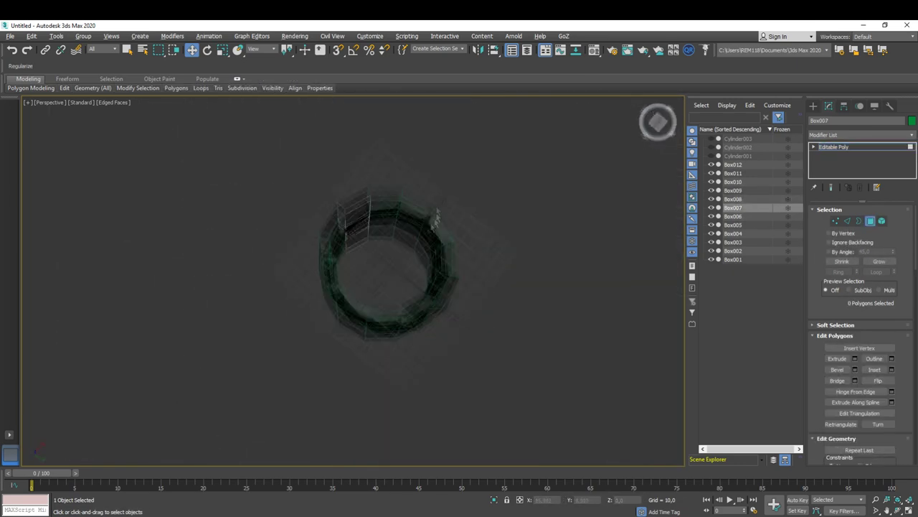
Step: Give all twelve staves a Chamfer with Amount 1.227, 1 segment and depth 0.510
mouse_move(424, 225)
middle_mouse_down("alt")
mouse_move(437, 193)
mouse_move(431, 229)
middle_mouse_up("alt")
key("ctrl+a")
left_click(861, 135)
left_click(832, 391)
scroll(269, 154, "up", 10)
Step: Set the chamfer amount to 1,227, then connect 20 ring edges across Cylinder003's top band
left_click_drag(905, 299, 906, 323)
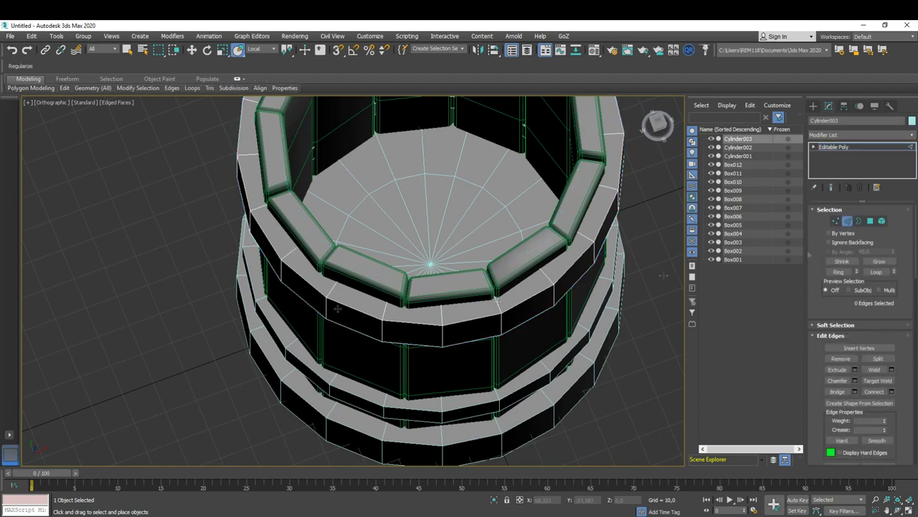
middle_click_drag(337, 309, 318, 297, "alt")
scroll(318, 297, "up", 5)
scroll(390, 297, "down", 3)
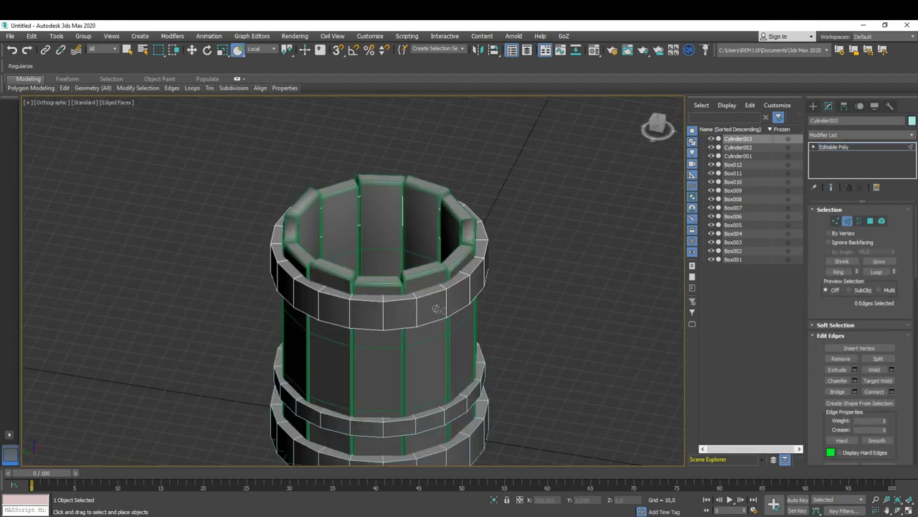
scroll(428, 306, "up", 5)
scroll(423, 304, "down", 5)
left_click(411, 302)
scroll(411, 302, "up", 6)
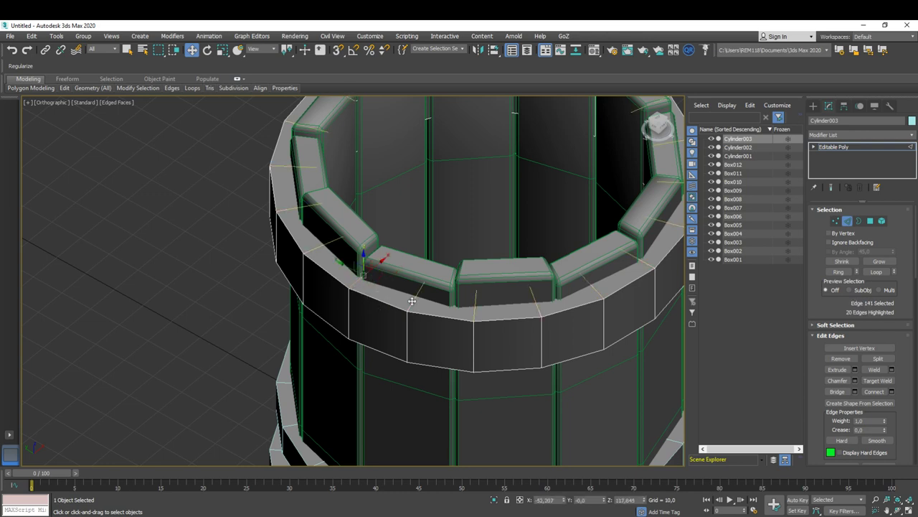
middle_click_drag(504, 338, 501, 340)
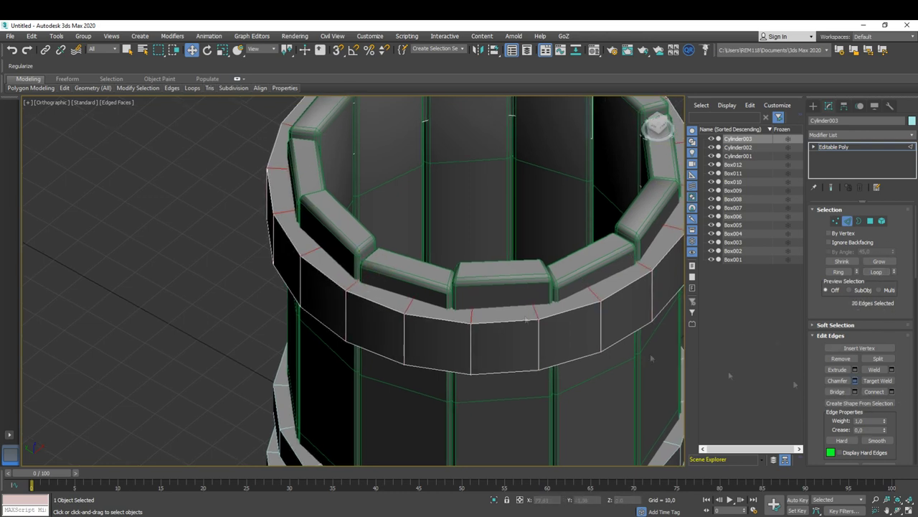
left_click(358, 328)
Step: Select the post faces on the top band and extrude them 28.95 upward
scroll(373, 345, "down", 4)
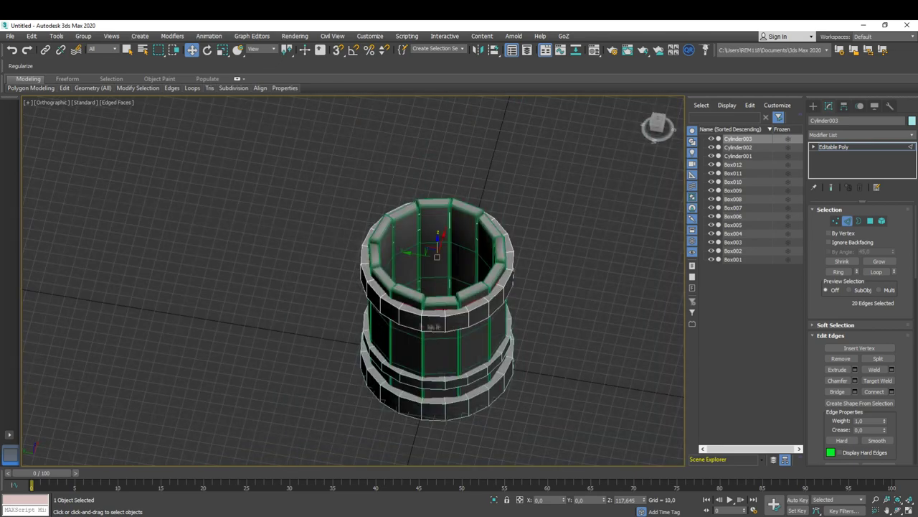
scroll(430, 287, "up", 4)
key("4")
key("alt+x")
middle_click_drag(431, 287, 359, 215, "alt")
mouse_move(359, 287)
middle_mouse_down("alt")
mouse_move(373, 272)
mouse_move(388, 301)
mouse_move(359, 237)
mouse_move(320, 216)
mouse_move(471, 205)
middle_mouse_up("alt")
left_click(854, 358)
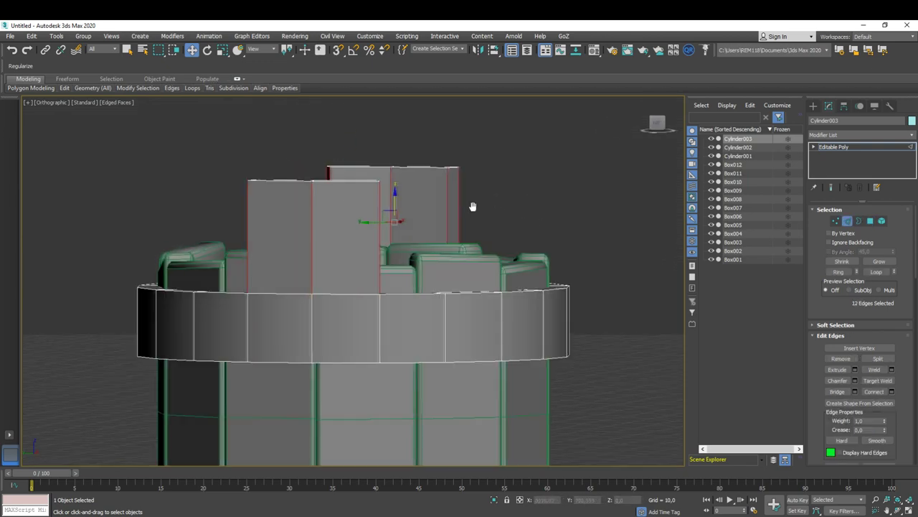
Step: In Left view, connect horizontal edge loops across the post
key("l")
scroll(420, 301, "up", 2)
key("2")
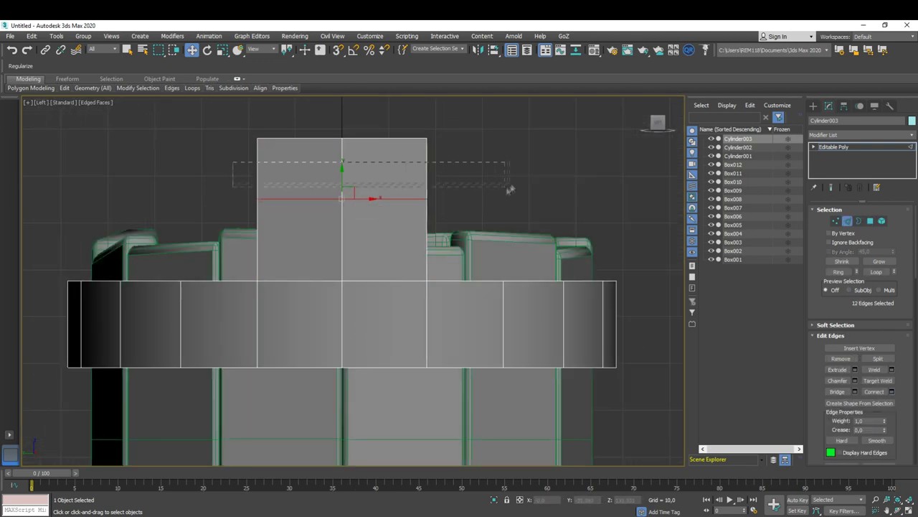
left_click(357, 327)
scroll(358, 327, "up", 2)
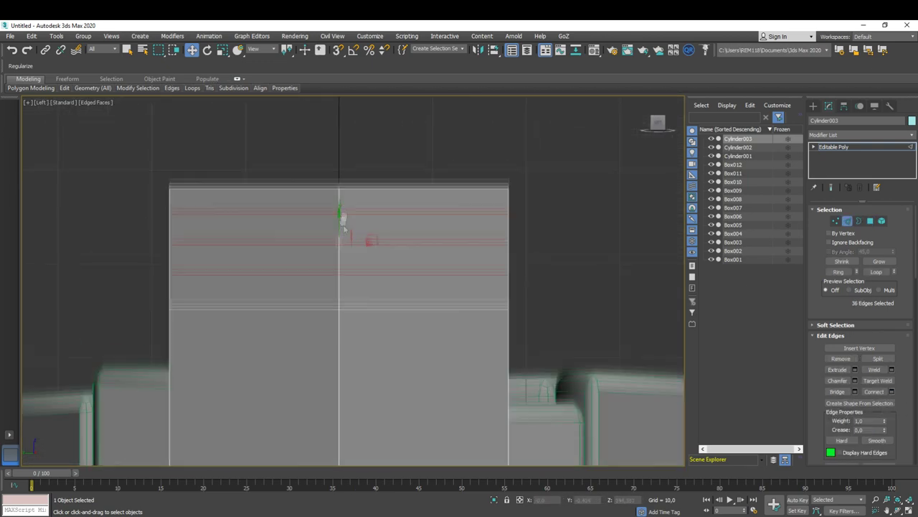
left_click(835, 221, "ctrl")
Step: Select the post's upper side vertices and scale them inward to round the top
right_click(418, 195)
left_click(452, 232)
scroll(886, 412, "down", 3)
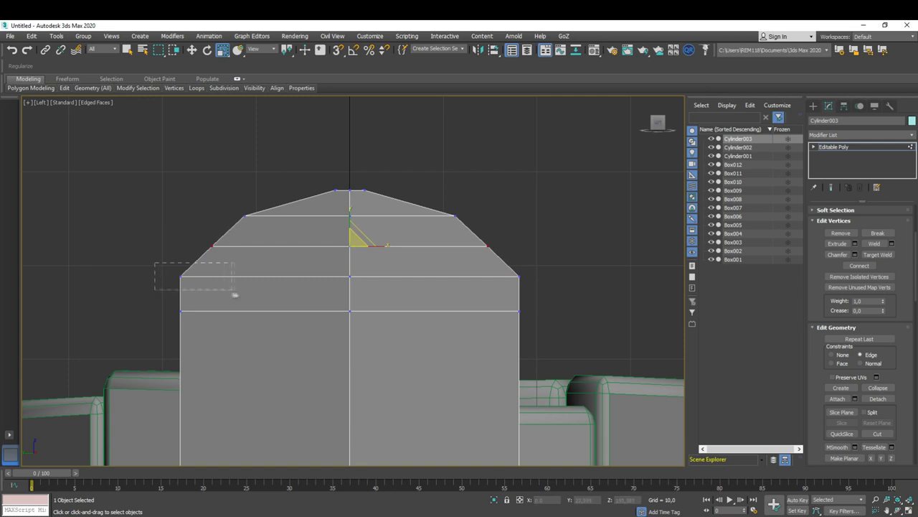
scroll(309, 237, "up", 2)
left_click_drag(189, 178, 274, 224)
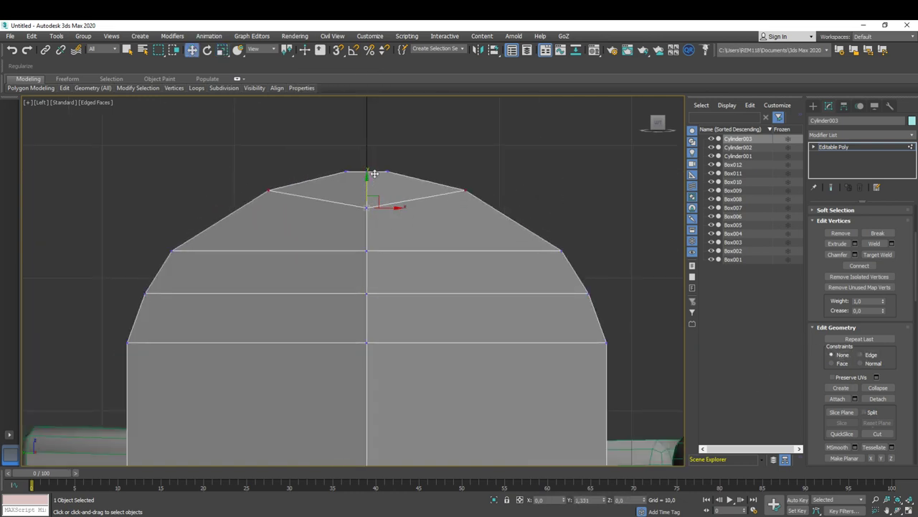
right_click(406, 246)
left_click(423, 270)
left_click_drag(413, 258, 396, 246)
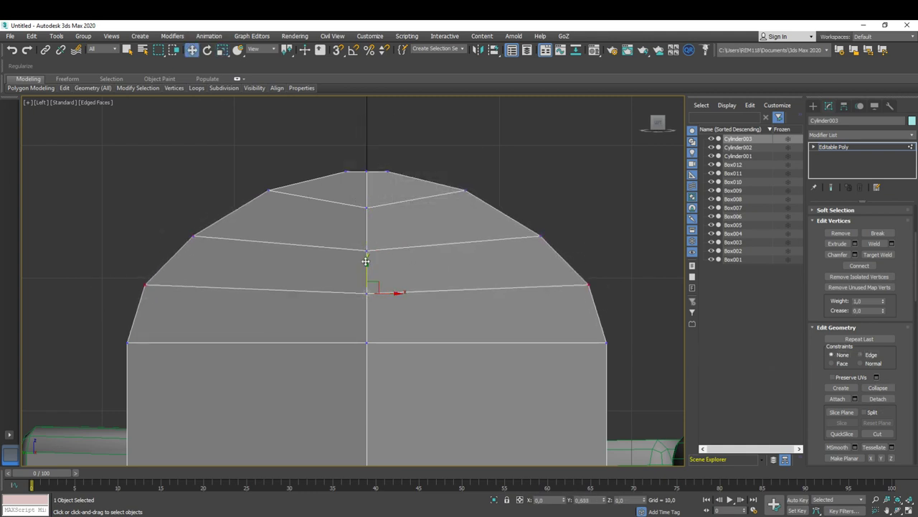
Step: Scale the vertices once more, then view the whole bucket and exit vertex editing
right_click(423, 299)
left_click(439, 324)
scroll(421, 307, "down", 5)
mouse_move(420, 307)
middle_mouse_down("alt")
mouse_move(350, 294)
mouse_move(337, 304)
middle_mouse_up("alt")
key("F4")
left_click(337, 305)
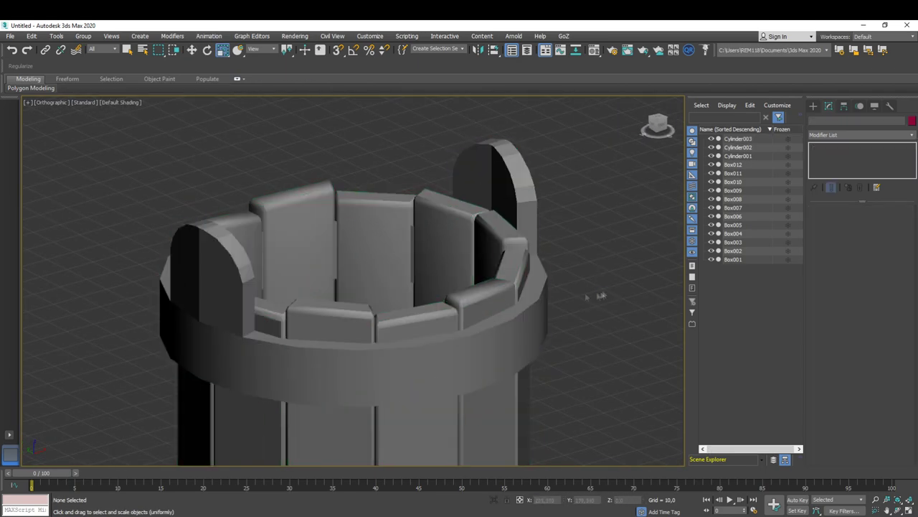
Step: Select Cylinder003 and pick its top band edge loops
left_click(330, 319)
scroll(330, 319, "up", 5)
scroll(330, 319, "up", 5)
key("F4")
key("2")
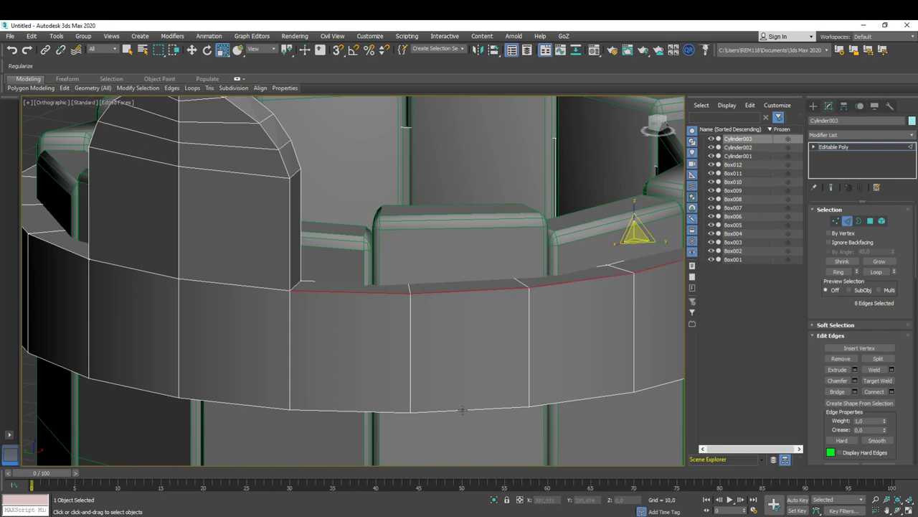
scroll(338, 270, "down", 5)
scroll(333, 302, "up", 5)
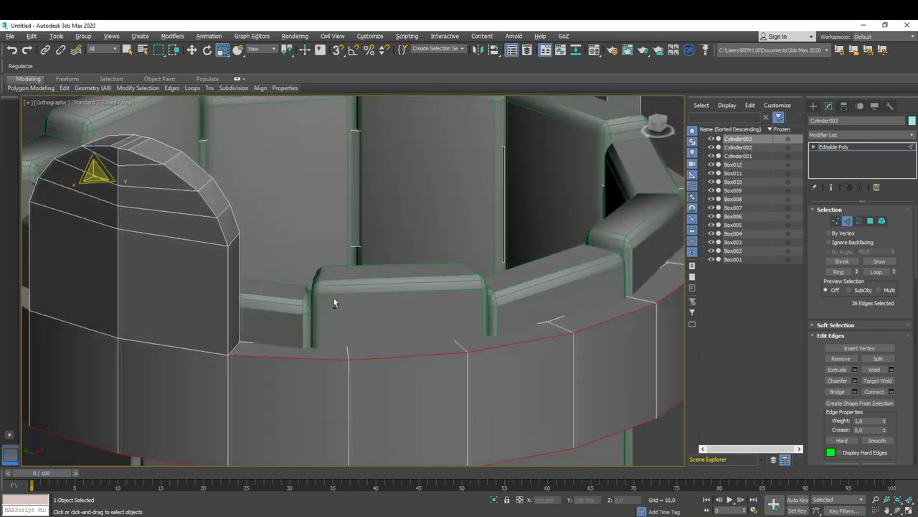
left_click(308, 271, "ctrl")
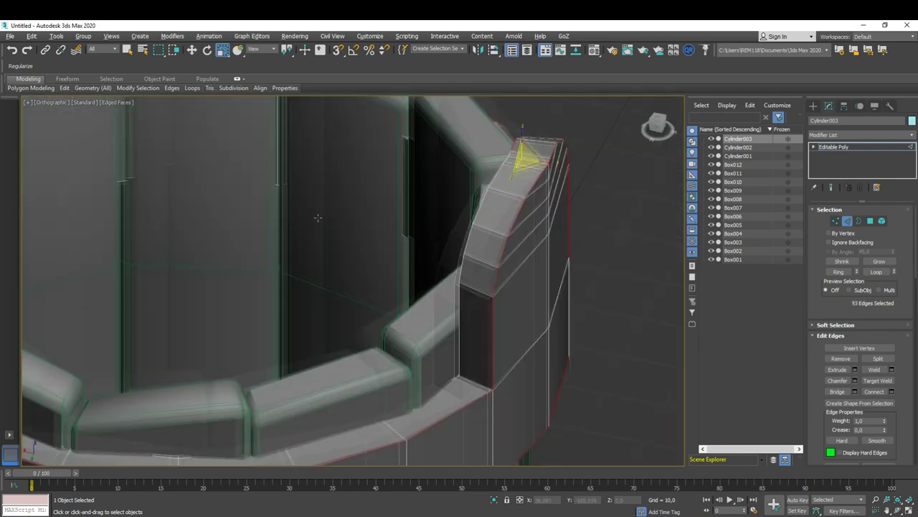
Step: Add the band's inner wall and remaining rim edge loops to the selection
mouse_move(256, 154)
middle_mouse_down("alt")
mouse_move(485, 313)
mouse_move(385, 389)
middle_mouse_up("alt")
left_click(485, 314, "ctrl")
scroll(485, 313, "down", 5)
left_click(385, 390, "ctrl")
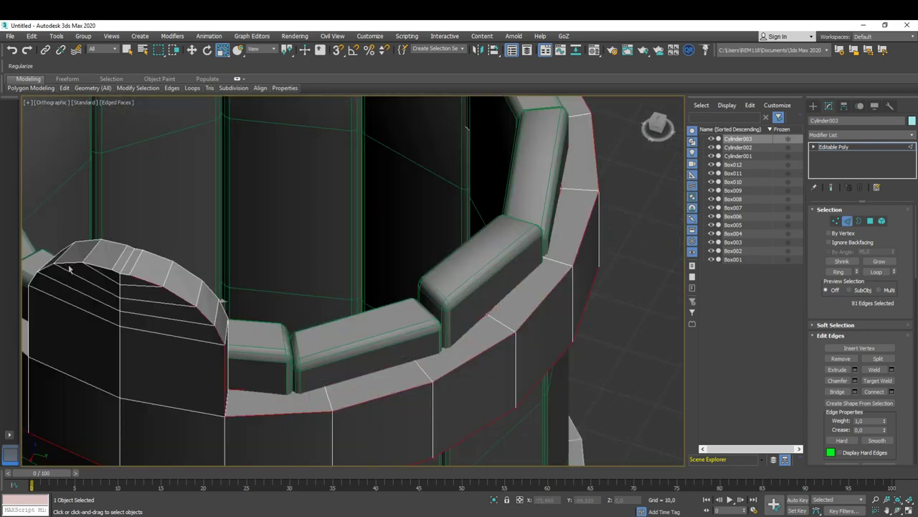
scroll(140, 260, "down", 5)
middle_click_drag(139, 259, 215, 258, "alt")
scroll(215, 259, "up", 5)
scroll(520, 361, "down", 4)
scroll(519, 361, "down", 2)
Step: Freeze the other 14 objects and reselect the top band's edges
left_click(847, 221)
key("ctrl+i")
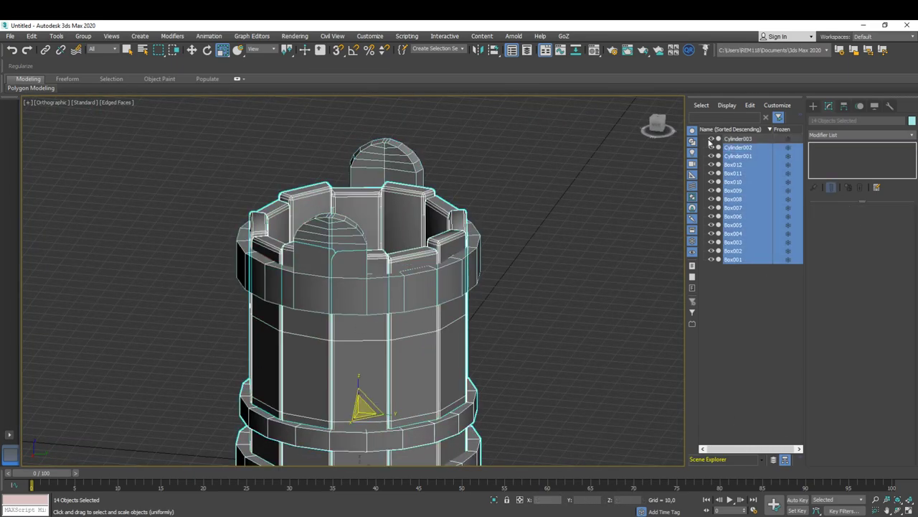
left_click(711, 147)
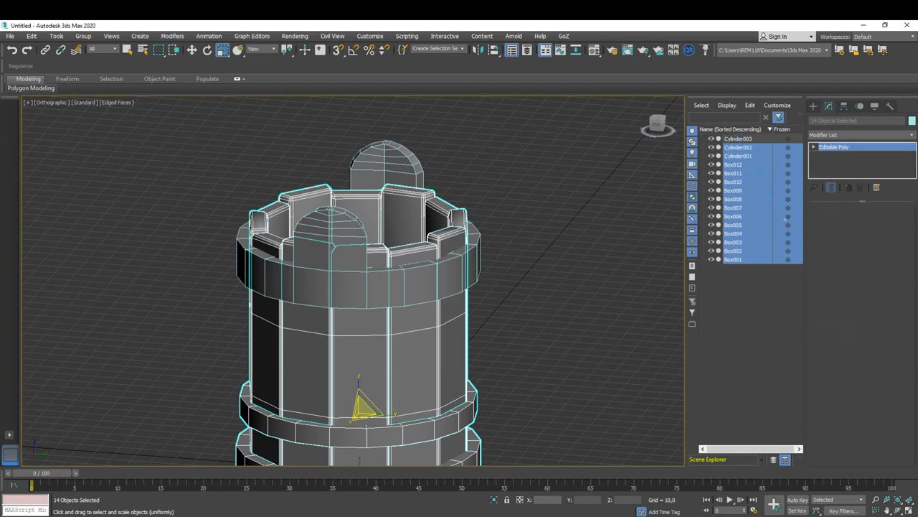
left_click(739, 138)
key("2")
scroll(352, 286, "up", 3)
Step: Chamfer the band edges at 1,0 with 1 segment and lowered edge tension
left_click(854, 380)
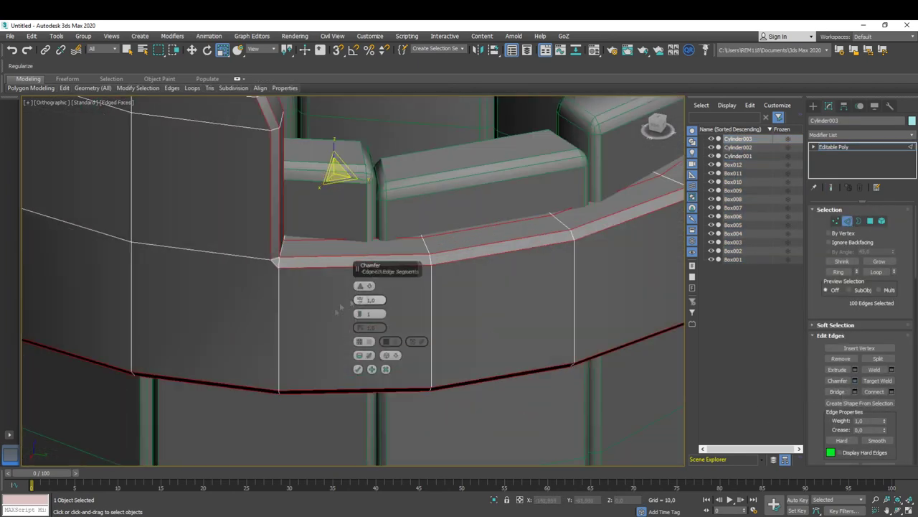
scroll(358, 323, "up", 2)
middle_click_drag(350, 294, 359, 327, "alt")
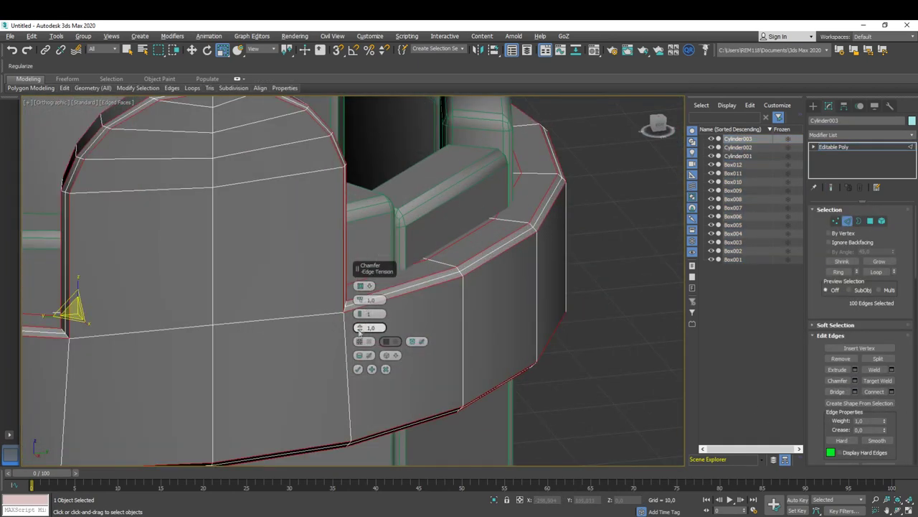
left_click_drag(359, 327, 359, 355)
left_click(358, 369)
middle_click_drag(358, 369, 300, 237, "alt")
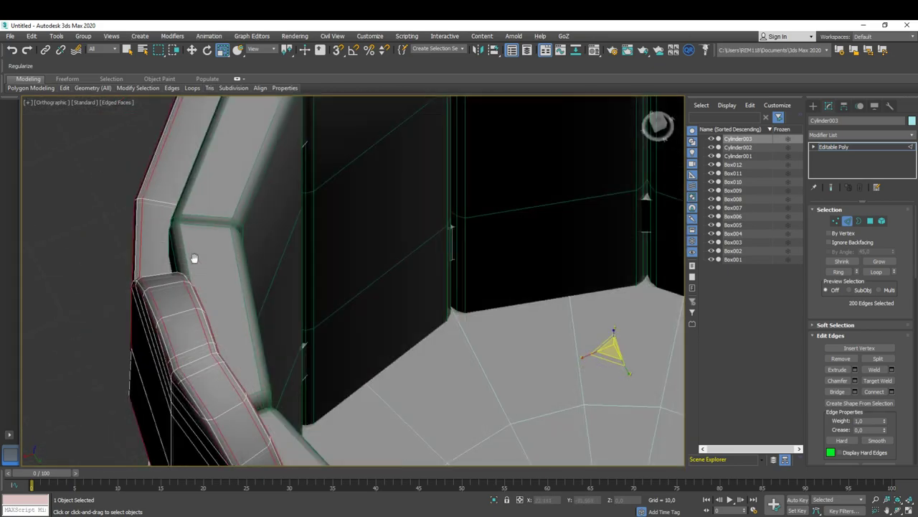
Step: Enter vertex mode and view the handle post from Top and Left views
key("t")
scroll(300, 236, "up", 2)
key("1")
mouse_move(300, 235)
middle_mouse_down("alt")
mouse_move(330, 214)
mouse_move(293, 318)
mouse_move(394, 211)
mouse_move(378, 300)
middle_mouse_up("alt")
key("l")
key("l")
Step: Select the post's centre vertex column and connect it in Left and Top views
scroll(358, 287, "up", 4)
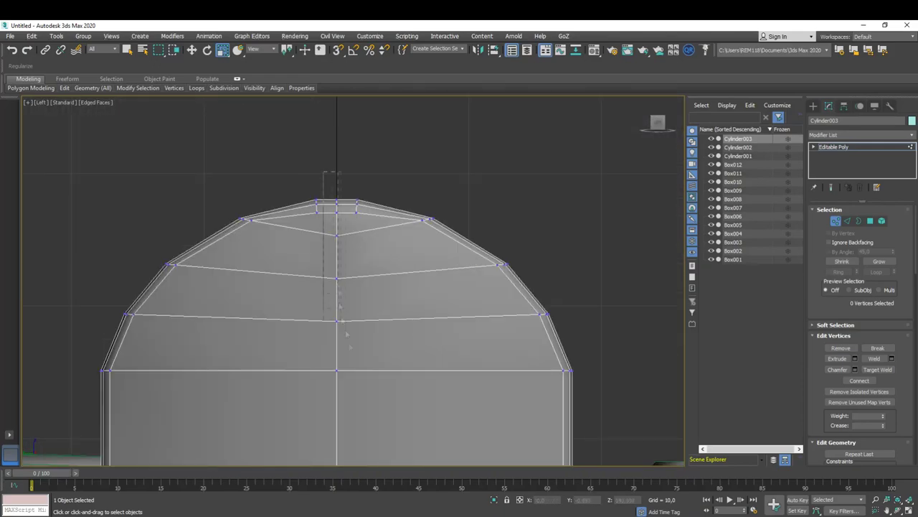
left_click_drag(326, 237, 355, 337)
mouse_move(349, 273)
middle_mouse_down()
mouse_move(349, 307)
mouse_move(348, 273)
middle_mouse_up()
key("t")
scroll(348, 272, "up", 4)
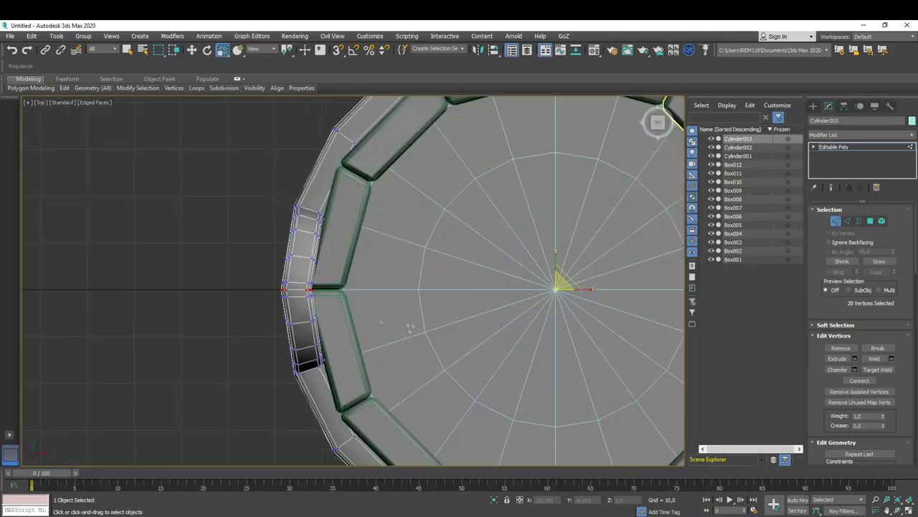
middle_click_drag(503, 280, 328, 265)
right_click(395, 271)
scroll(352, 260, "up", 2)
mouse_move(420, 269)
middle_mouse_down()
mouse_move(487, 285)
mouse_move(272, 256)
mouse_move(349, 305)
middle_mouse_up()
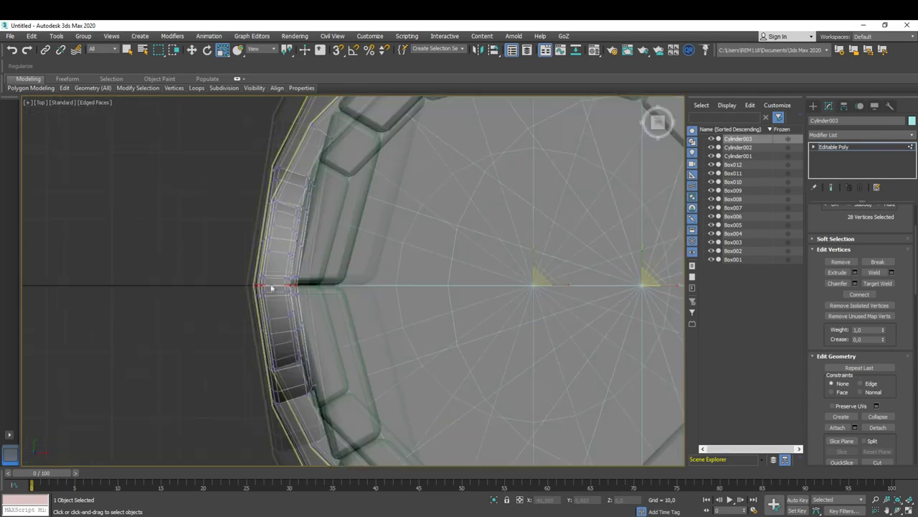
Step: Move the post vertices to follow the band's curve, then switch to Polygon mode
scroll(348, 305, "down", 3)
scroll(348, 304, "up", 5)
right_click(263, 274)
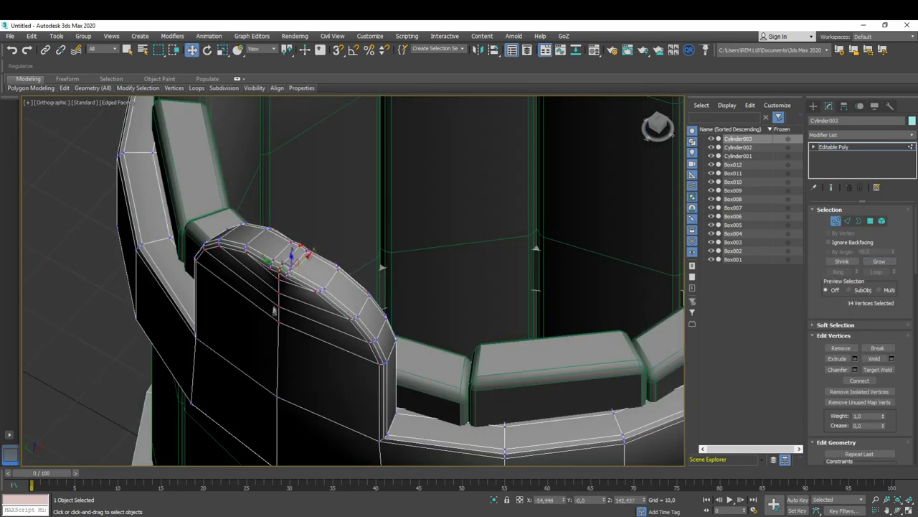
mouse_move(287, 273)
middle_mouse_down("alt")
mouse_move(304, 356)
mouse_move(266, 266)
middle_mouse_up("alt")
scroll(266, 266, "down", 5)
scroll(266, 266, "up", 5)
key("4")
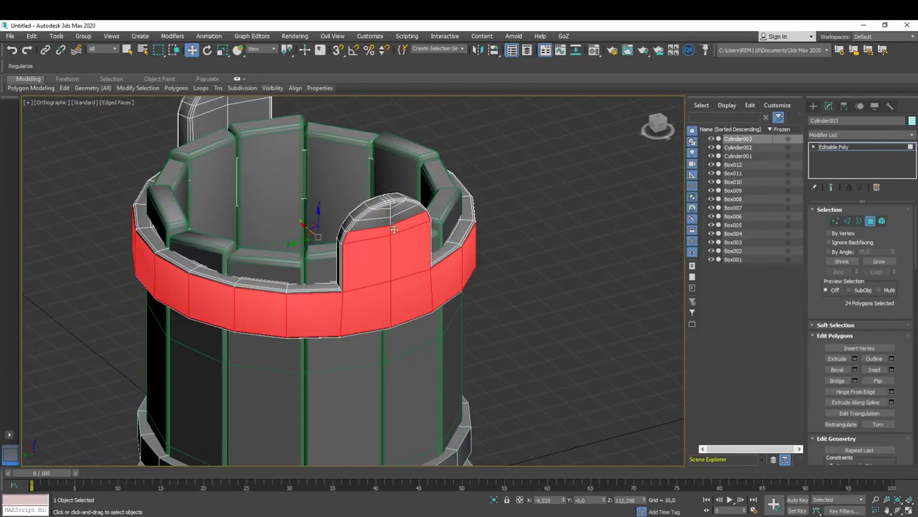
middle_click_drag(388, 206, 270, 272, "alt")
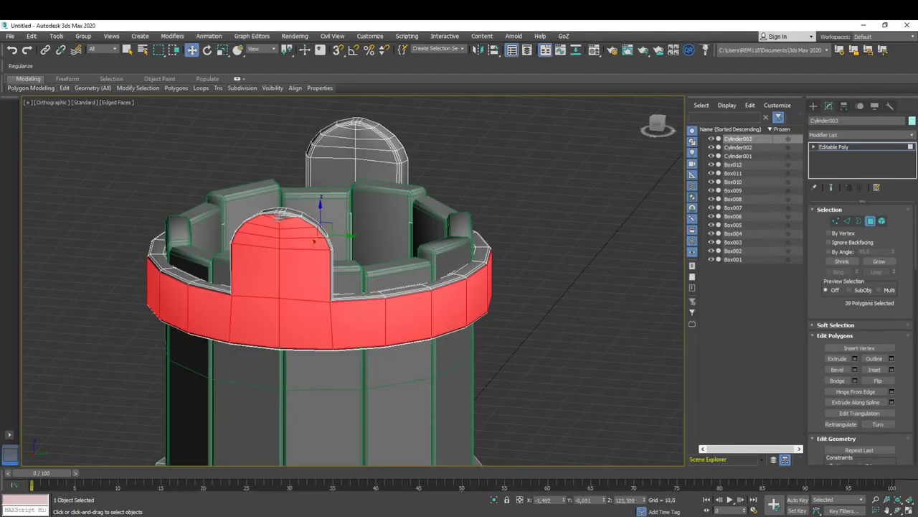
scroll(833, 415, "down", 3)
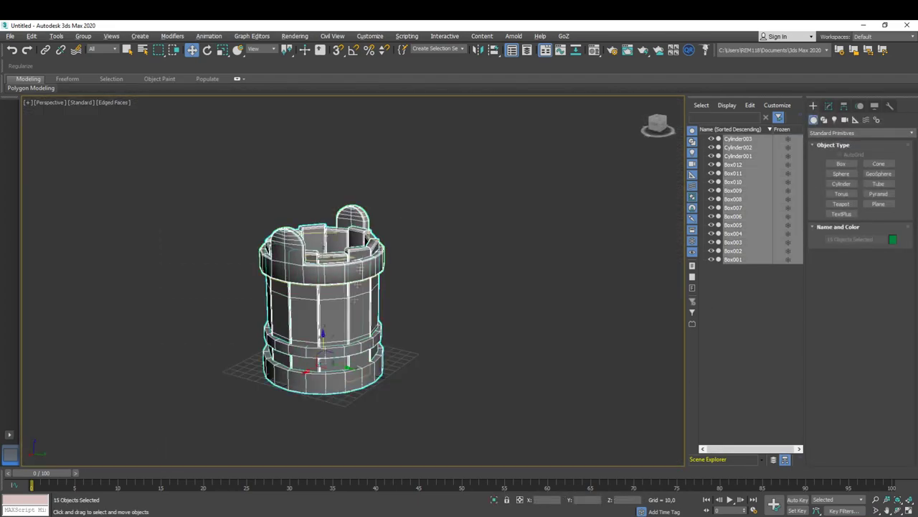
Step: Open the Modify panel with all 15 bucket parts selected
left_click(861, 133)
Step: Add an FFD 3x3x3 modifier to all bucket parts
left_click(828, 105)
left_click(861, 135)
left_click(854, 459)
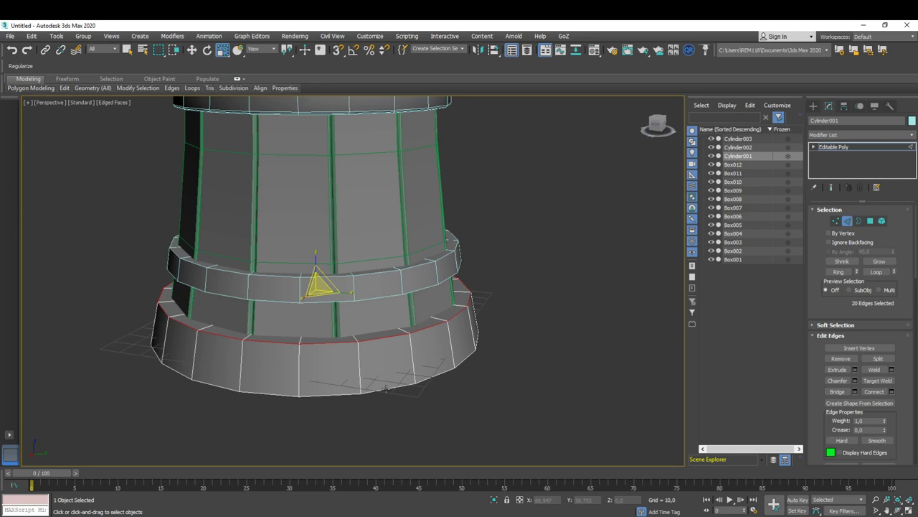
Step: Chamfer the bottom band's lower edges and draw a circle beside the bucket
left_click(855, 381)
scroll(473, 305, "up", 3)
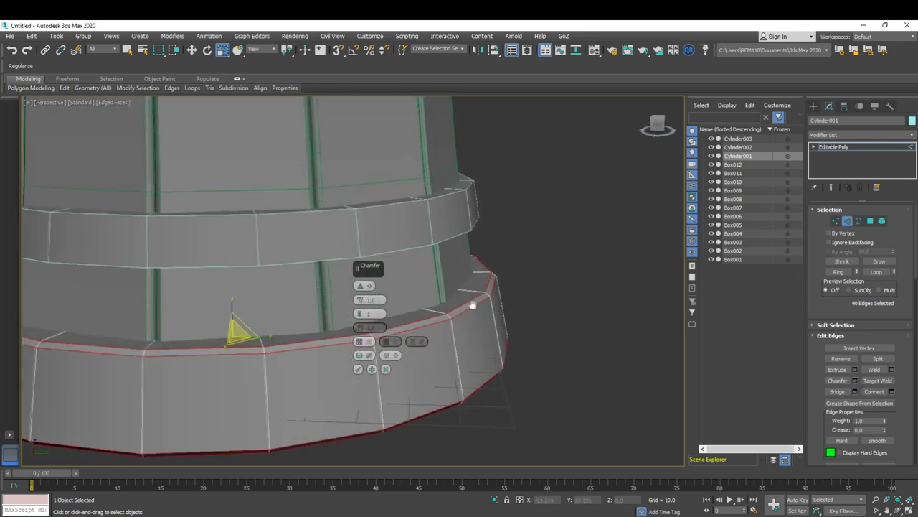
left_click(358, 369)
scroll(430, 396, "down", 5)
scroll(364, 395, "up", 5)
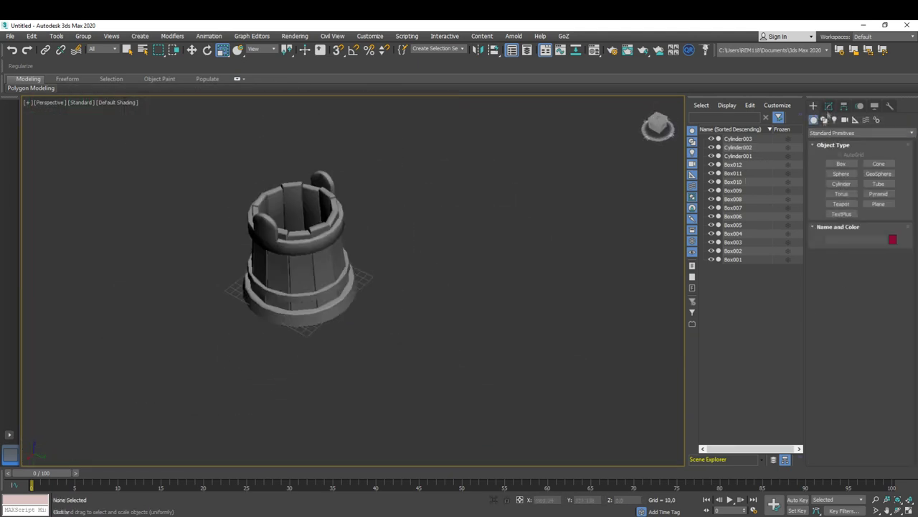
left_click_drag(421, 313, 366, 348)
Step: Raise Circle001 to the bucket's upper rim and convert it to an Editable Spline
key("t")
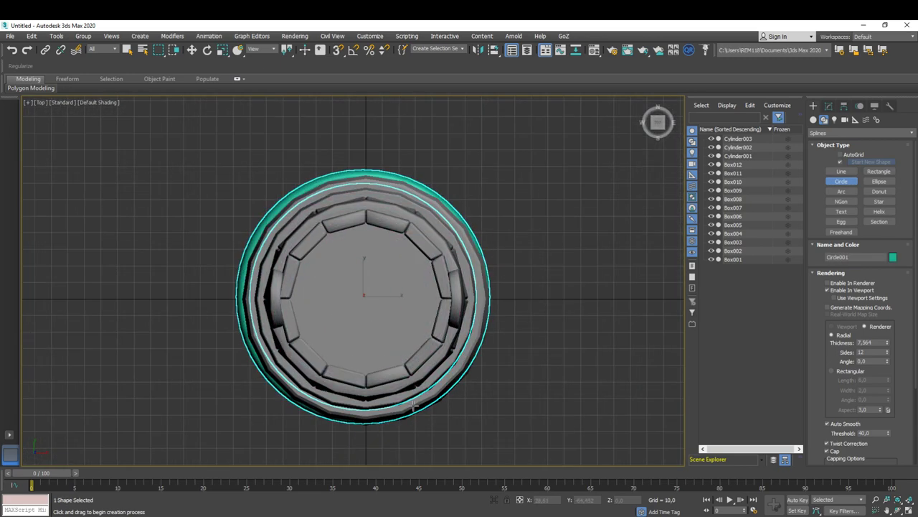
left_click(192, 50)
middle_click_drag(365, 287, 401, 272, "alt")
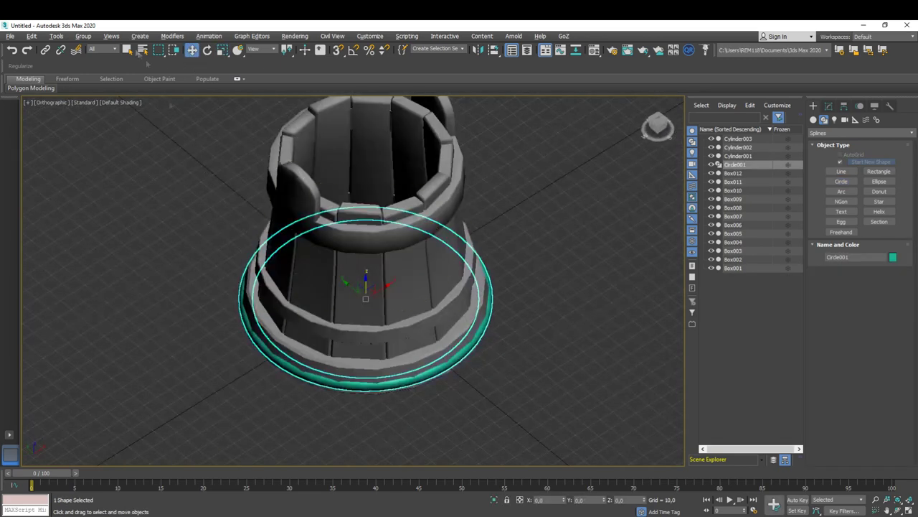
left_click_drag(365, 266, 335, 188)
key("l")
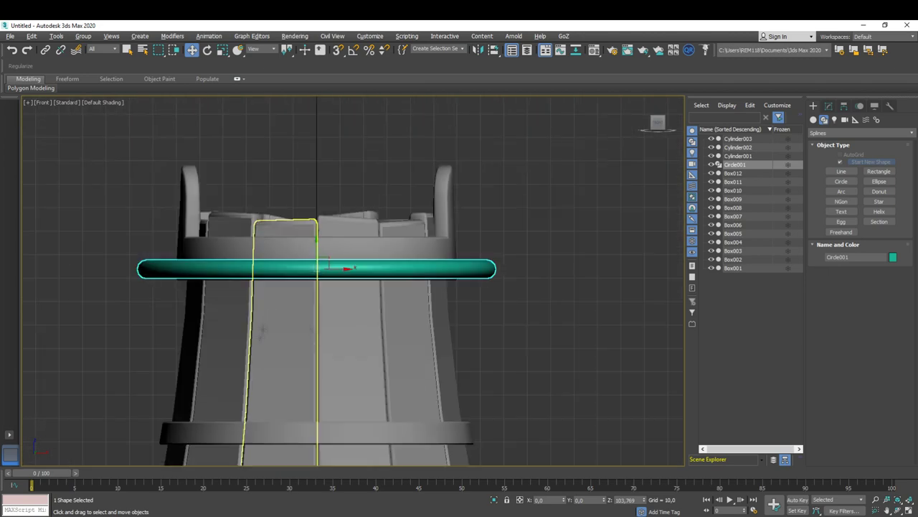
middle_click_drag(326, 231, 355, 287, "alt")
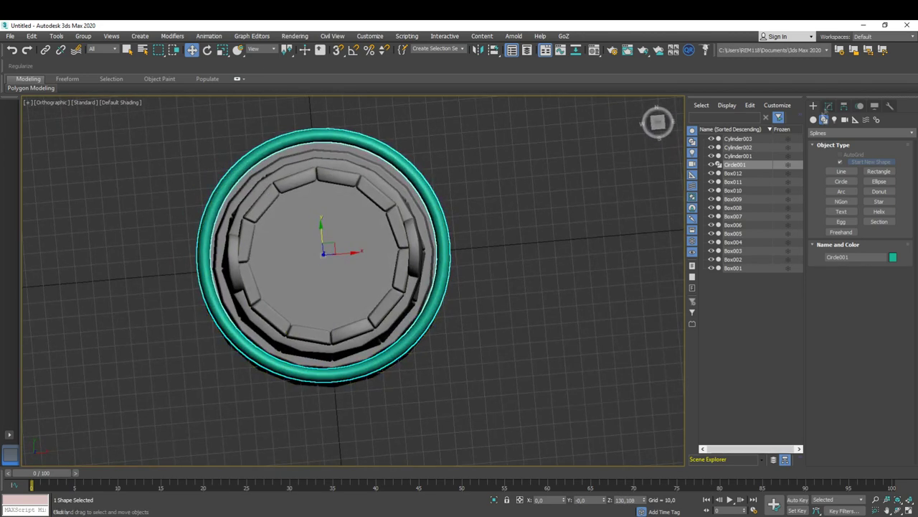
right_click(450, 237)
mouse_move(490, 334)
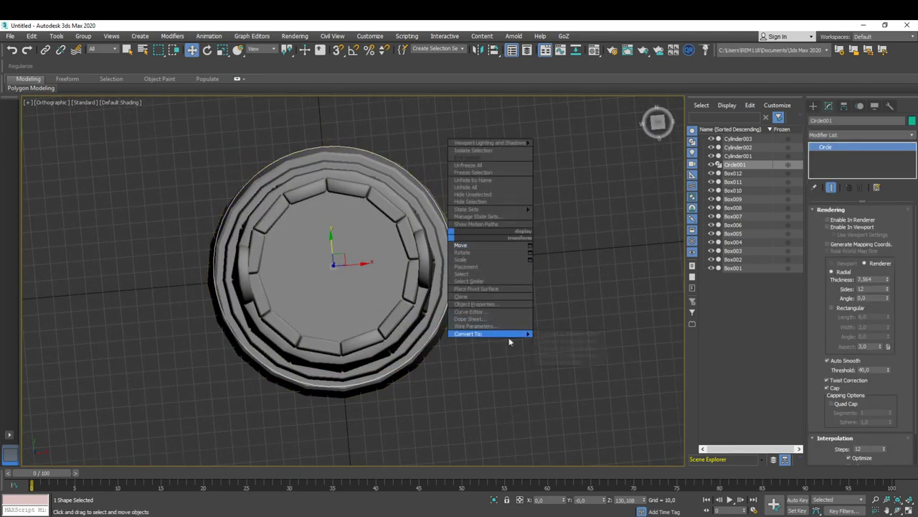
left_click(551, 335)
Step: From the top view, preview the hooked handle spline as a thick tube, then revert to a thin line
scroll(344, 304, "up", 3)
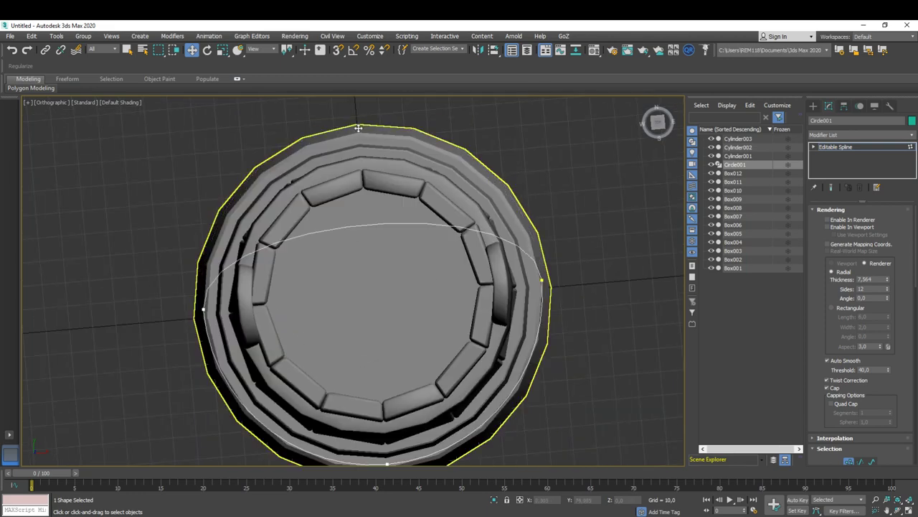
key("t")
scroll(330, 280, "up", 2)
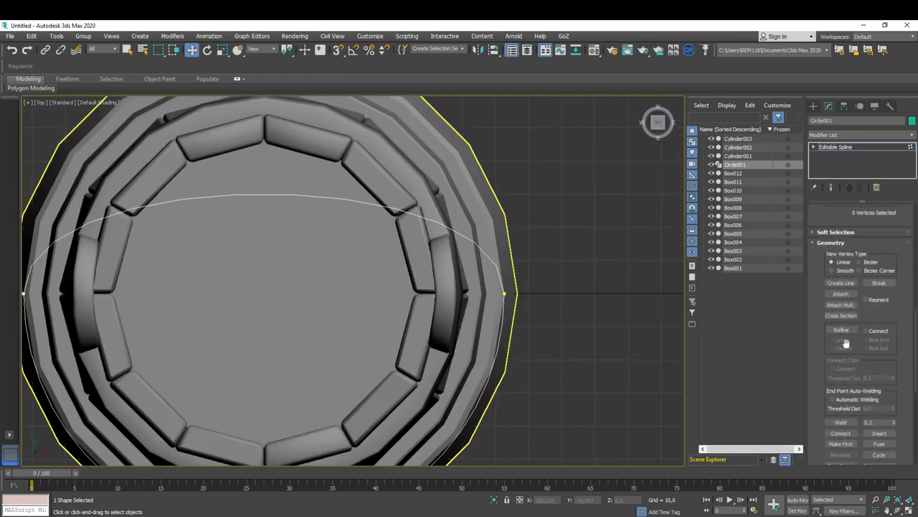
scroll(828, 353, "up", 2)
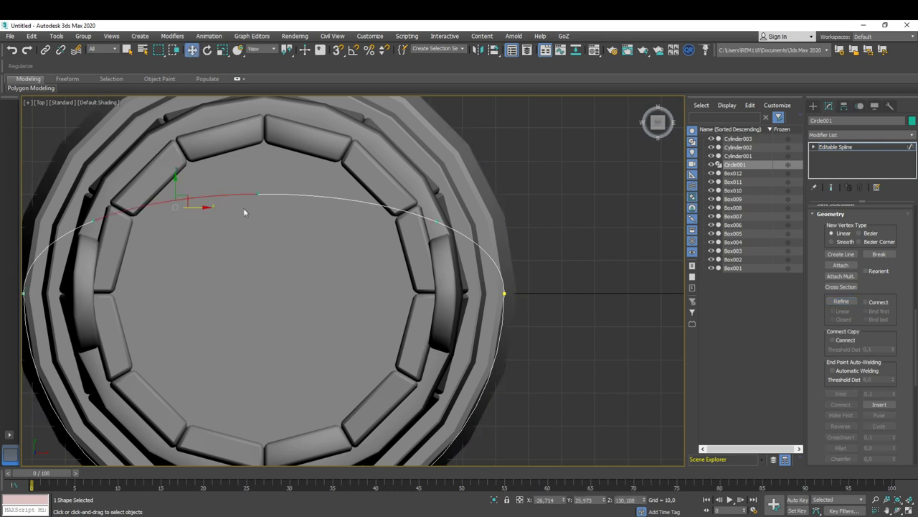
middle_click_drag(274, 195, 519, 208)
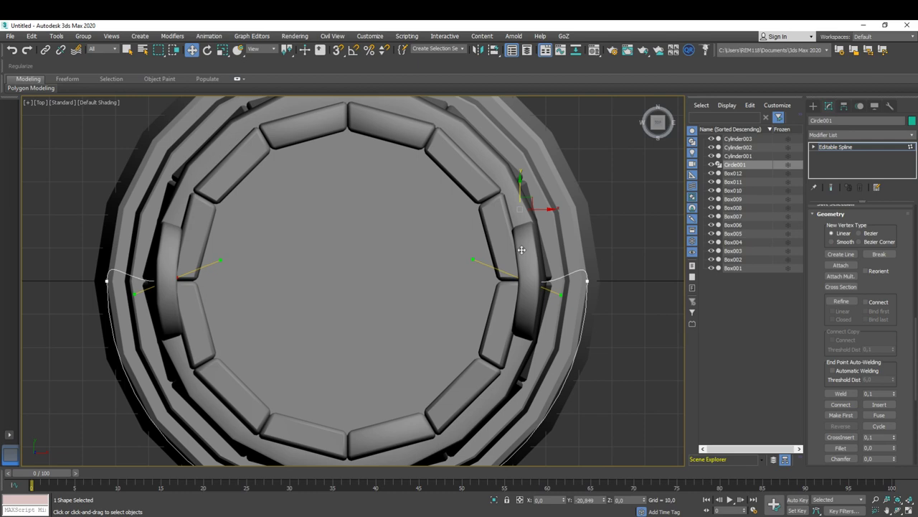
scroll(521, 249, "up", 2)
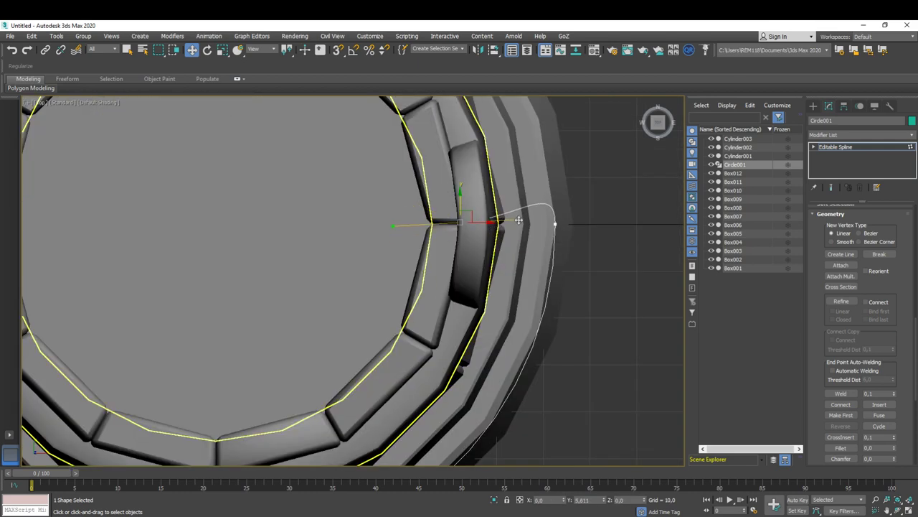
scroll(534, 217, "up", 2)
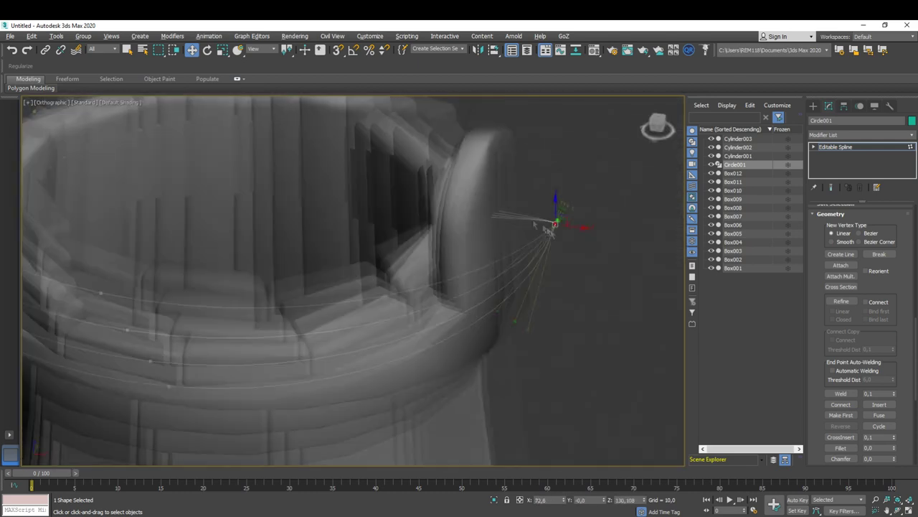
scroll(318, 318, "down", 4)
scroll(371, 257, "up", 3)
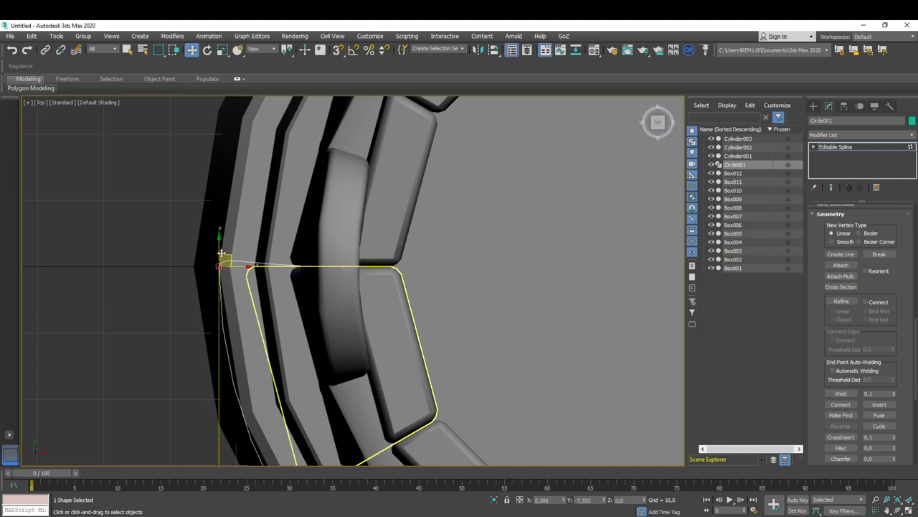
scroll(221, 253, "down", 2)
scroll(230, 257, "down", 3)
scroll(836, 237, "up", 5)
left_click(831, 226)
mouse_move(335, 304)
middle_mouse_down("alt")
mouse_move(219, 362)
mouse_move(215, 315)
middle_mouse_up("alt")
scroll(215, 312, "down", 4)
scroll(212, 309, "up", 4)
scroll(212, 309, "up", 2)
scroll(213, 309, "down", 4)
key("ctrl+z")
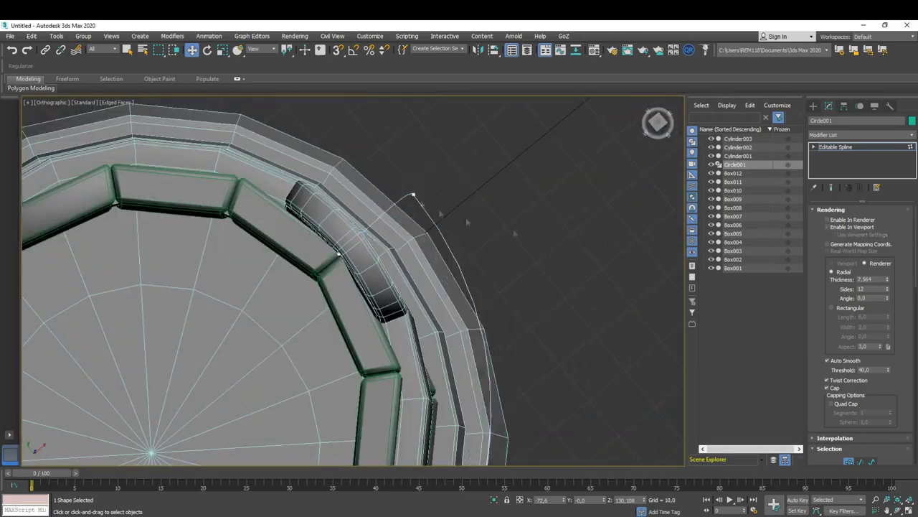
scroll(428, 218, "up", 4)
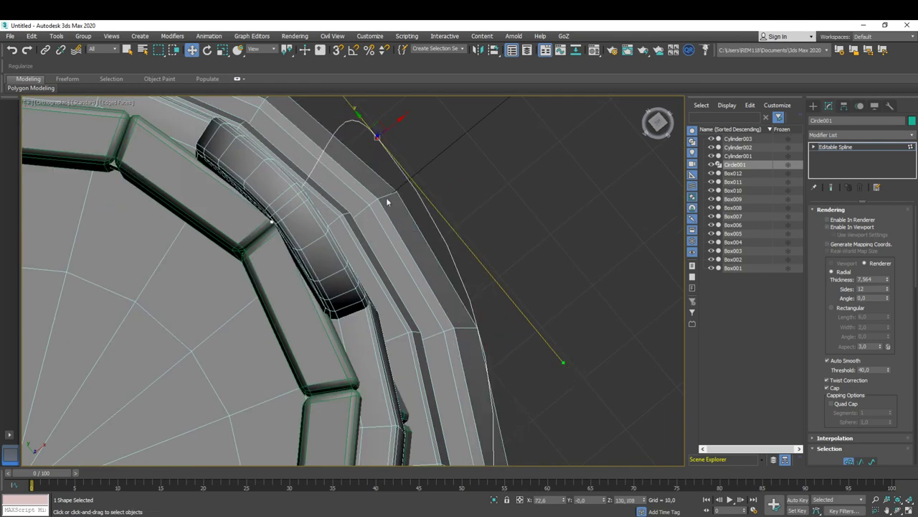
Step: Turn the spline's viewport tube rendering back on and inspect the hook joints from several angles
middle_click_drag(423, 202, 425, 217, "alt")
key("t")
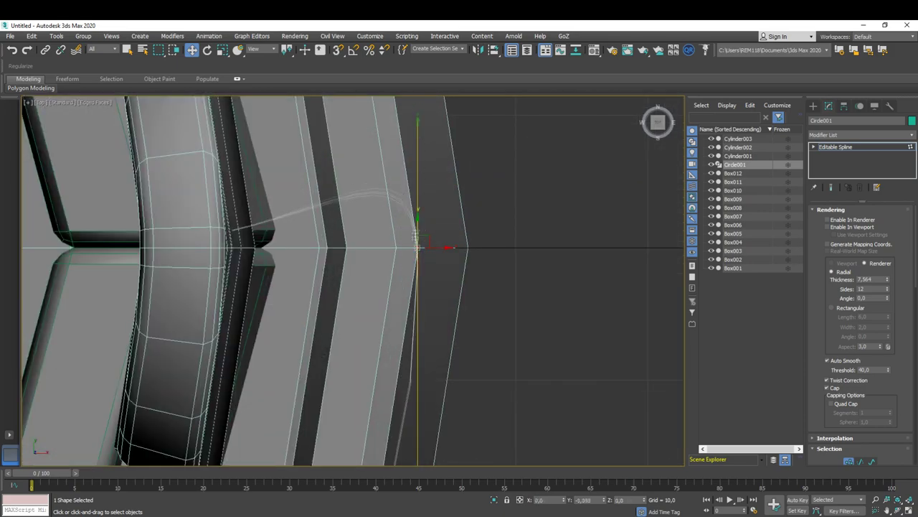
scroll(415, 305, "down", 5)
scroll(146, 271, "up", 2)
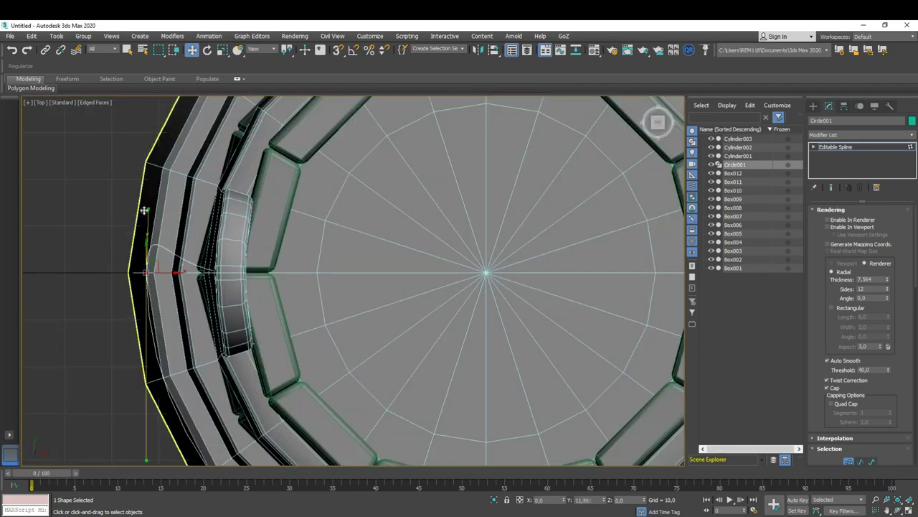
scroll(146, 280, "down", 3)
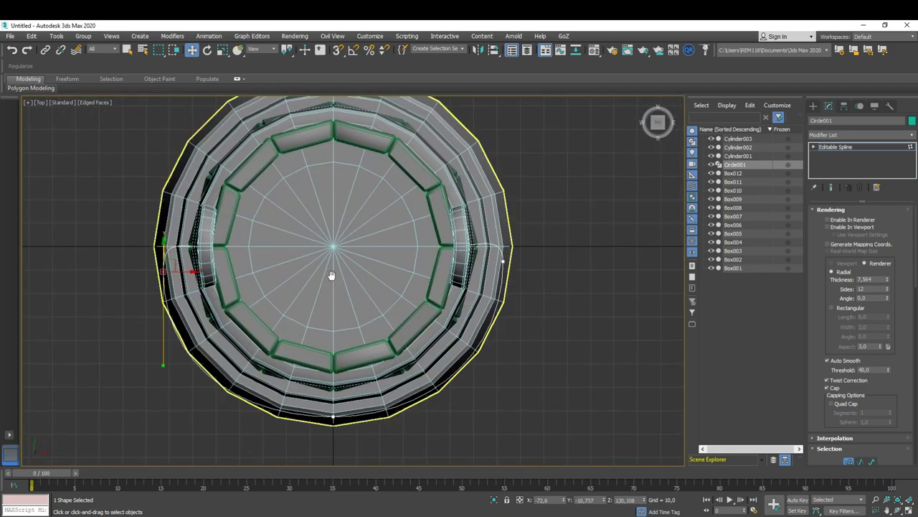
scroll(165, 278, "up", 3)
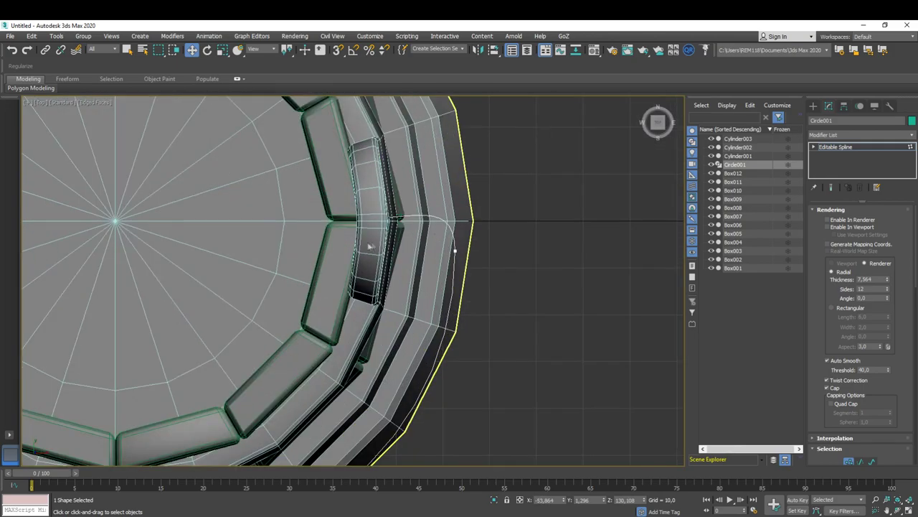
left_click(827, 227)
middle_click_drag(344, 287, 409, 284, "alt")
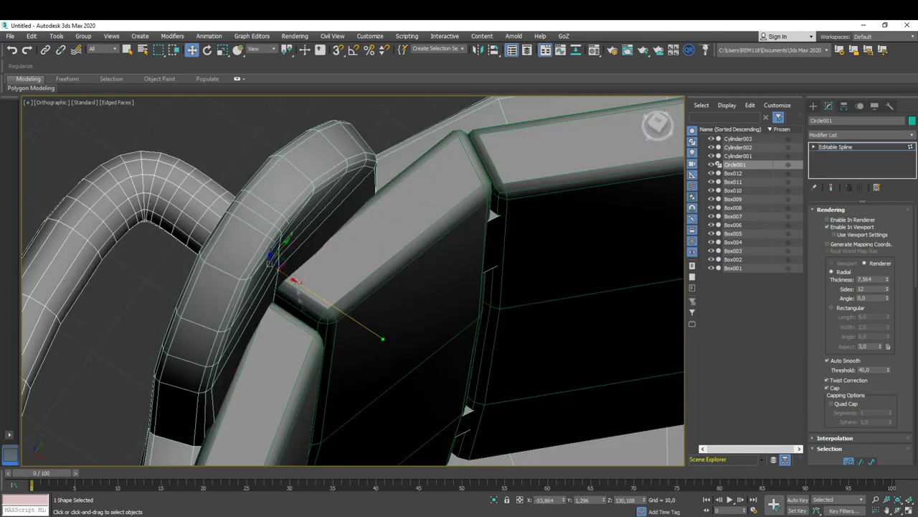
middle_click_drag(305, 287, 461, 330, "alt")
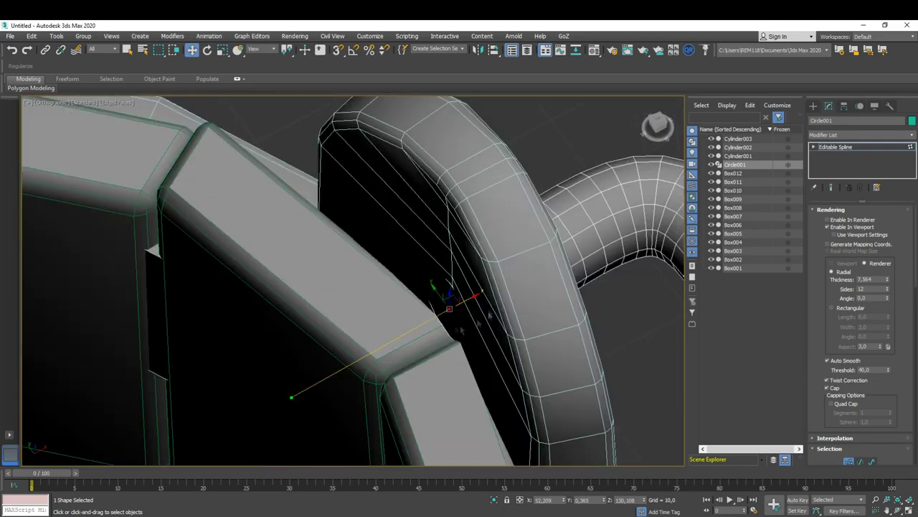
scroll(488, 300, "down", 10)
middle_click_drag(458, 314, 463, 354, "alt")
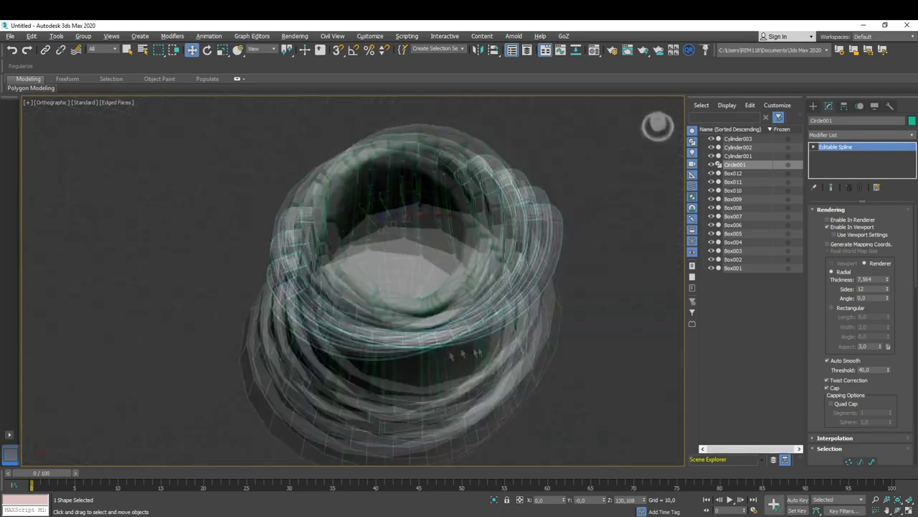
scroll(856, 296, "down", 1)
scroll(858, 344, "up", 5)
Step: Convert the handle to an Editable Poly and move it away from the bucket
right_click(461, 308)
left_click(502, 322)
scroll(394, 287, "up", 5)
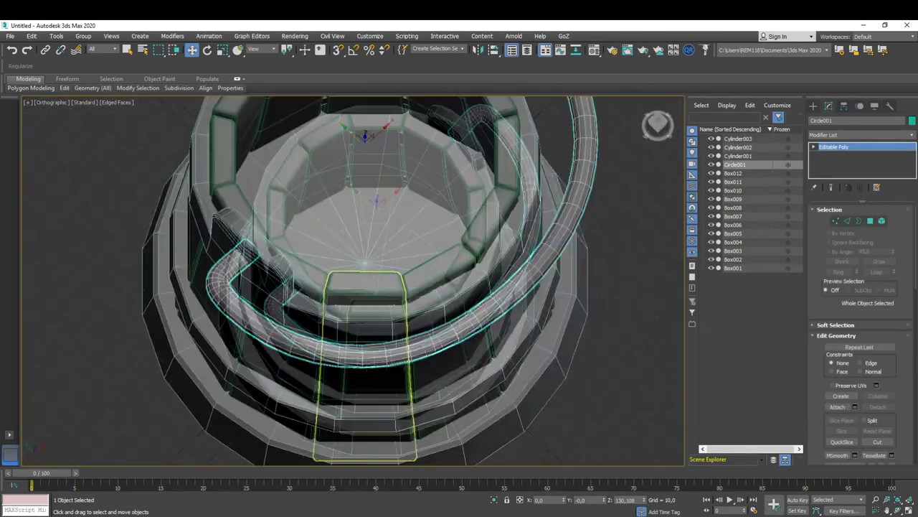
scroll(395, 287, "down", 5)
left_click_drag(395, 200, 516, 244)
scroll(475, 335, "up", 3)
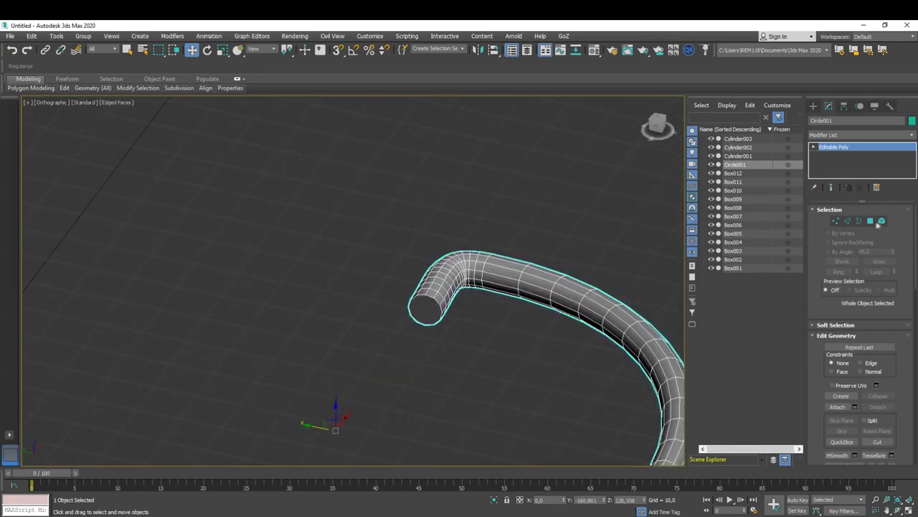
left_click(870, 220)
scroll(375, 165, "up", 3)
scroll(375, 165, "down", 3)
left_click(833, 146)
scroll(352, 280, "down", 3)
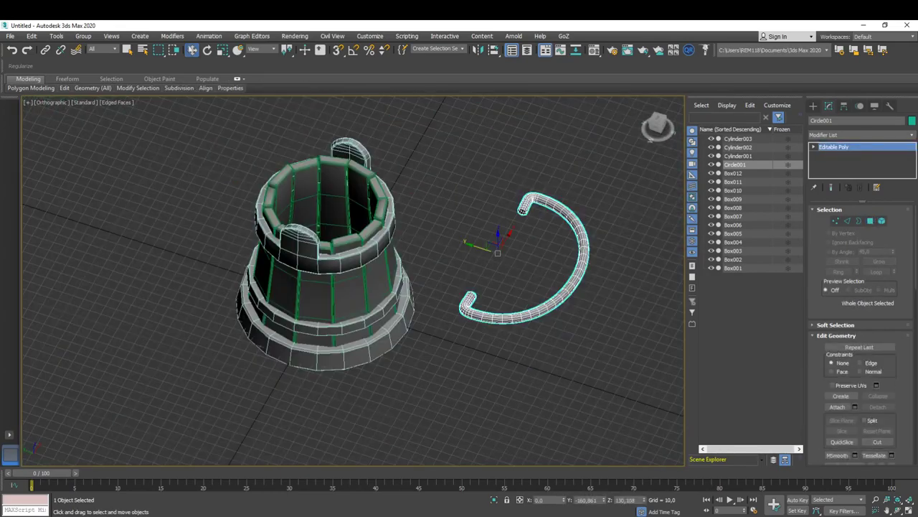
scroll(323, 178, "up", 3)
scroll(330, 194, "down", 3)
Step: Rotate the handle into place and select its middle polygons from the front view
key("e")
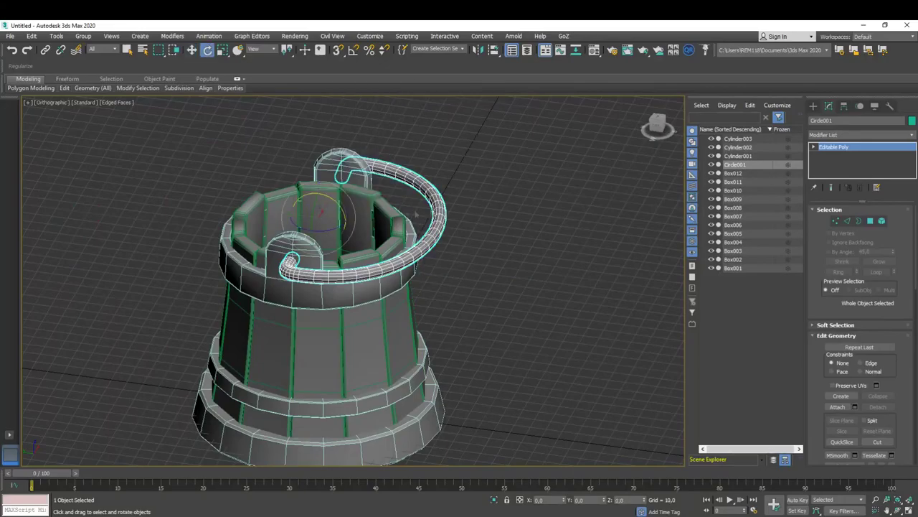
scroll(340, 233, "down", 5)
scroll(340, 233, "up", 8)
middle_click_drag(340, 233, 400, 270, "alt")
scroll(400, 270, "down", 3)
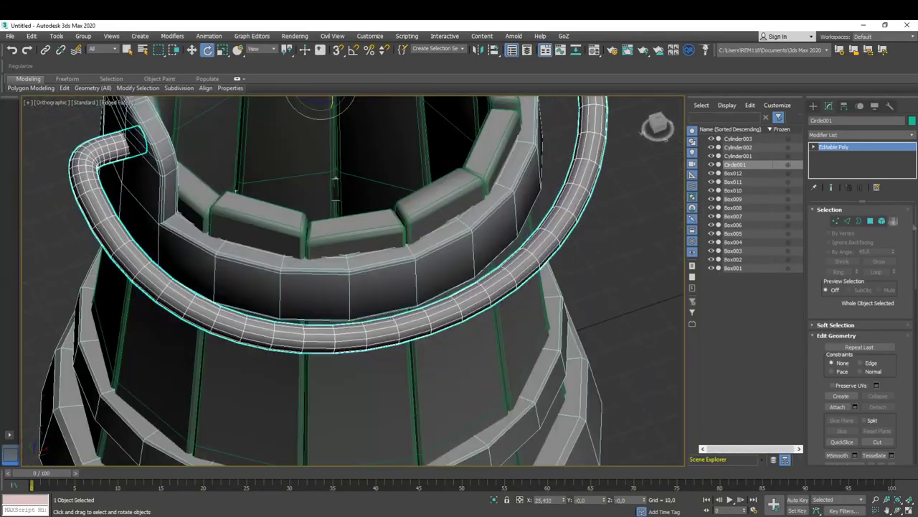
key("f")
key("4")
scroll(385, 285, "down", 4)
middle_click_drag(410, 287, 467, 263, "alt")
key("f")
middle_click_drag(305, 294, 373, 258, "alt")
left_click(829, 209)
Step: Detach the handle's middle polygons as Object001 and extrude them into a thicker grip
scroll(861, 359, "down", 2)
left_click(878, 394)
left_click(490, 278)
scroll(431, 287, "up", 3)
left_click(413, 273)
scroll(423, 292, "up", 2)
key("4")
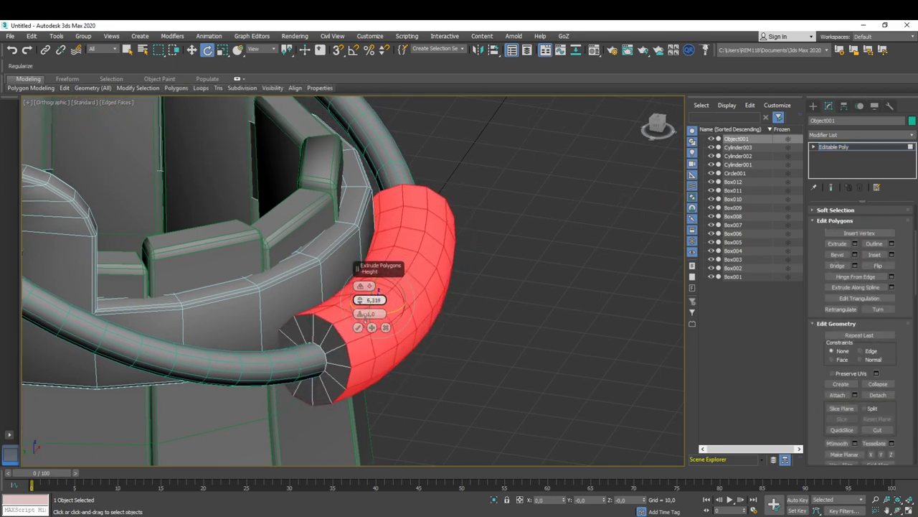
key("2")
Step: Chamfer the grip's end edge loops, bend it with FFD 3x3x3, and select it with Circle001
middle_click_drag(378, 290, 430, 272, "alt")
scroll(430, 287, "up", 3)
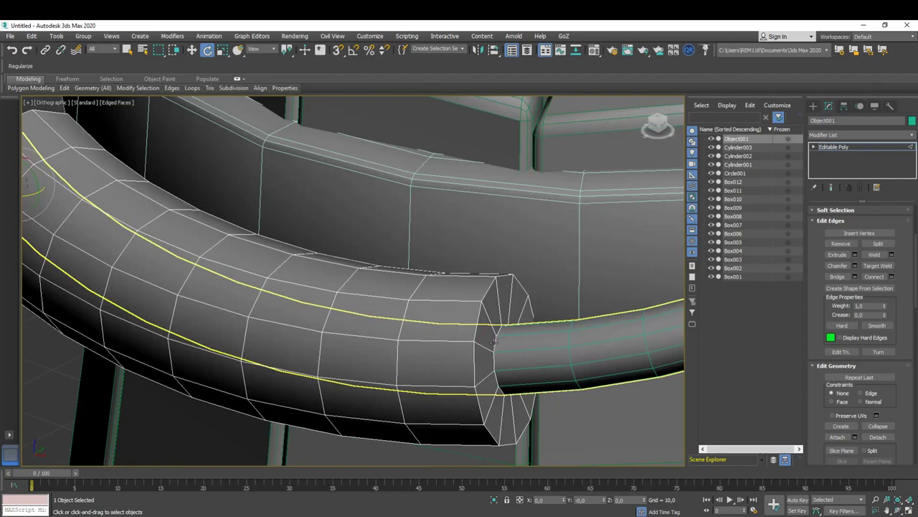
scroll(434, 364, "down", 5)
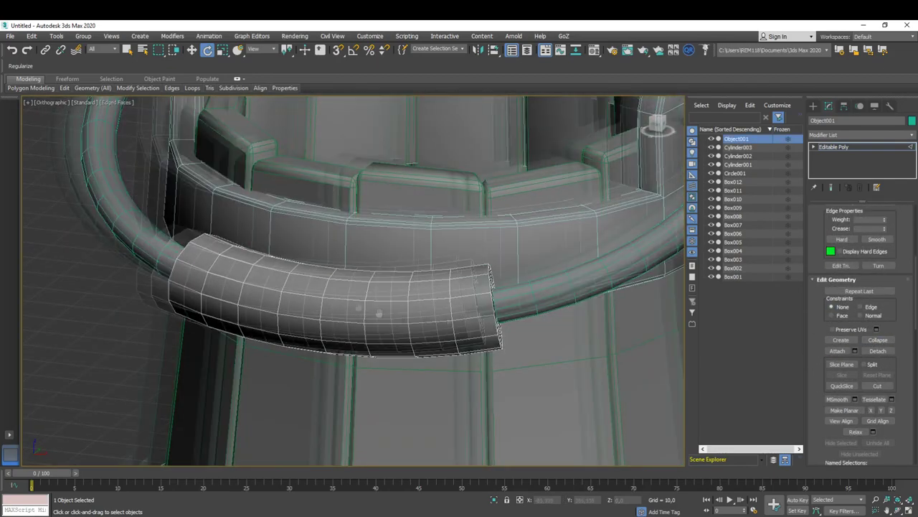
middle_click_drag(434, 364, 423, 276, "alt")
key("2")
key("2")
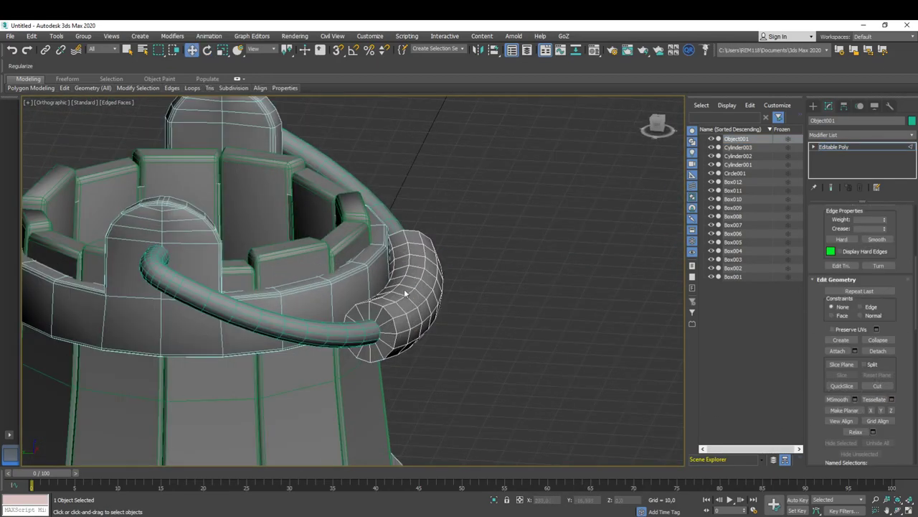
scroll(395, 292, "down", 5)
scroll(398, 291, "up", 4)
key("2")
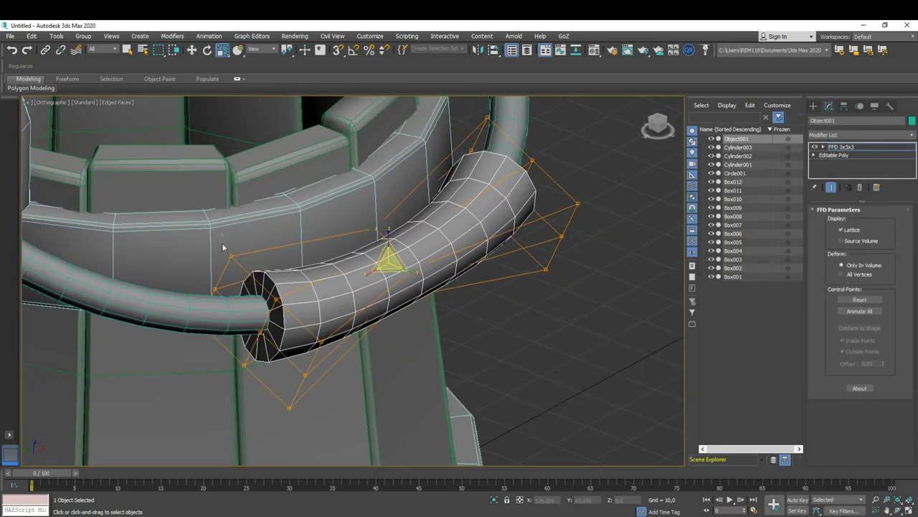
middle_click_drag(222, 247, 513, 293, "alt")
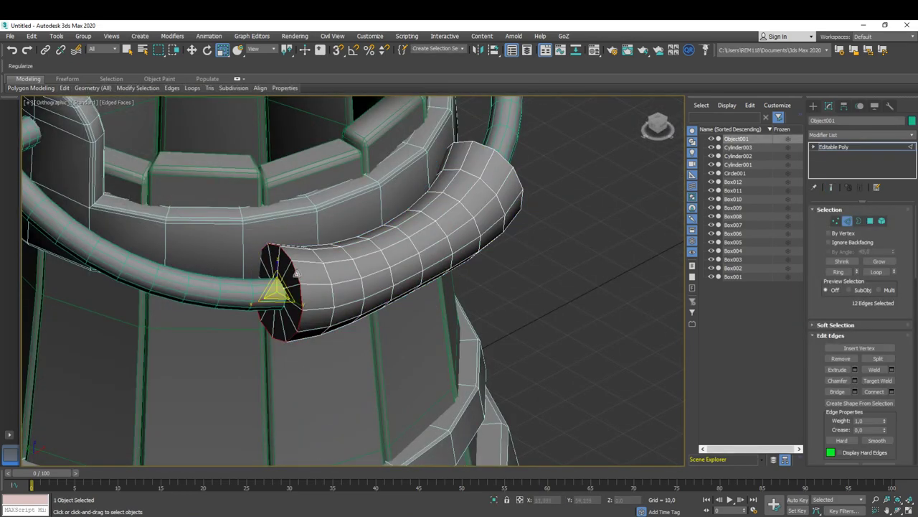
scroll(361, 286, "up", 5)
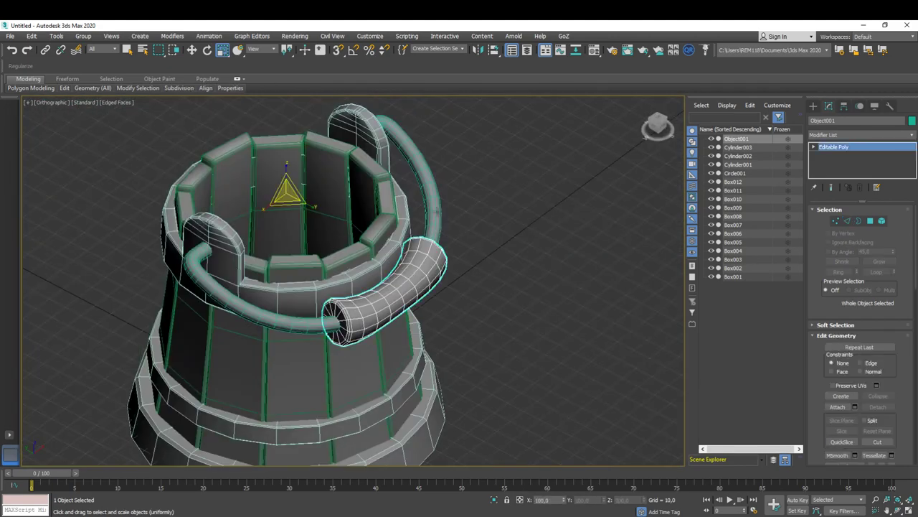
left_click(435, 201, "ctrl")
right_click(434, 201)
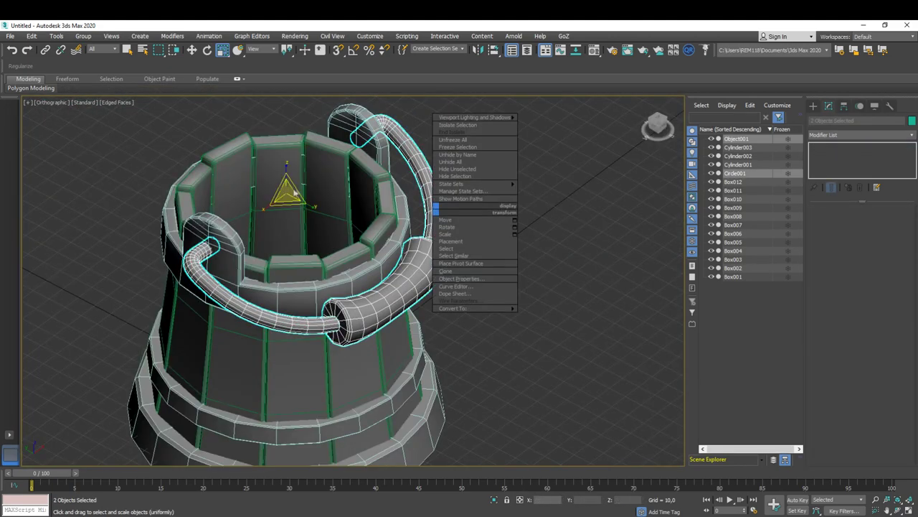
Step: Rotate the selected handle and grip so the handle end sits in position
key("e")
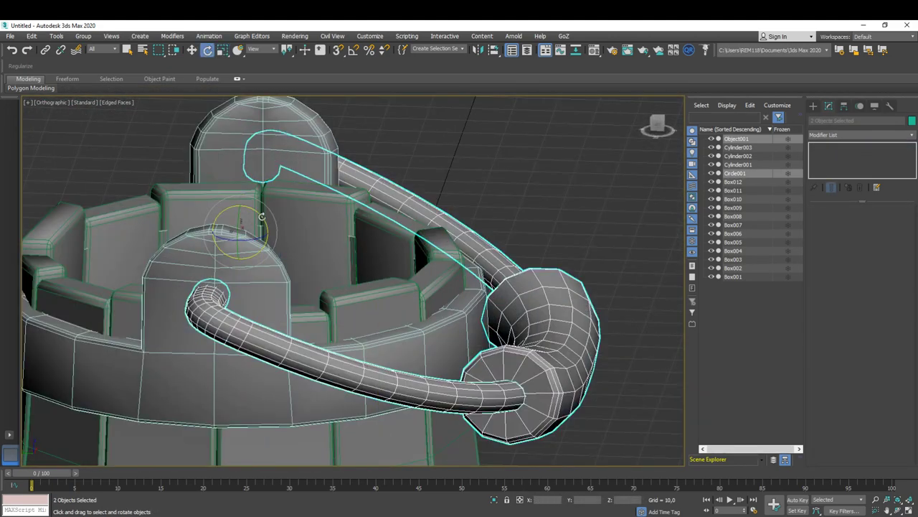
left_click_drag(234, 219, 225, 179)
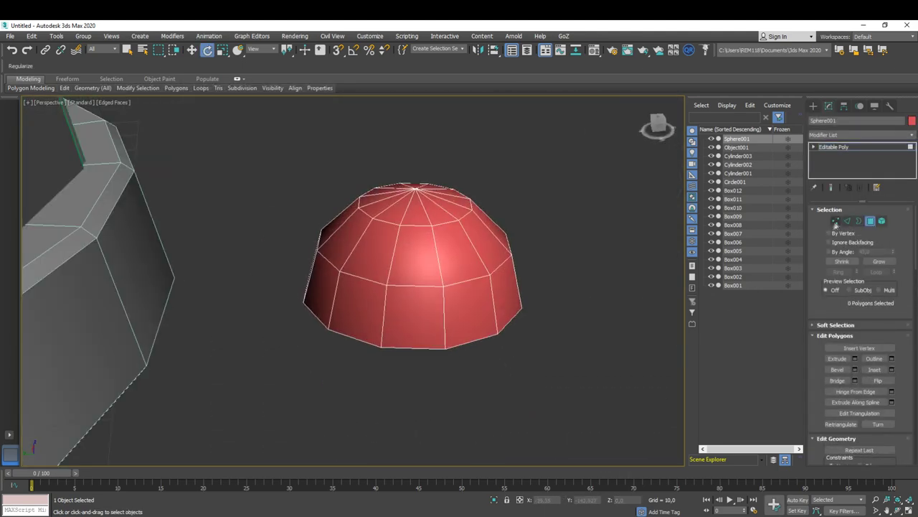
Step: Flatten Sphere001 into a dome by selecting its top vertex and scaling it down
right_click(414, 185)
left_click(451, 190)
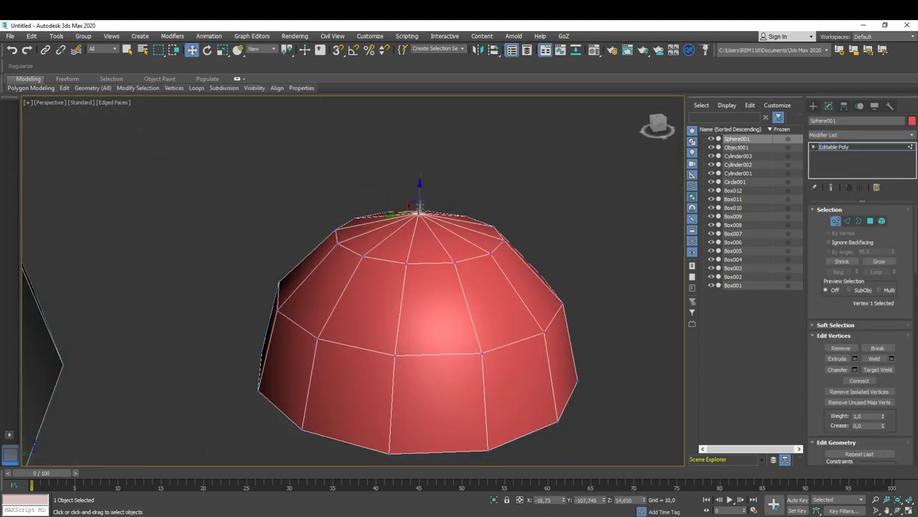
key("r")
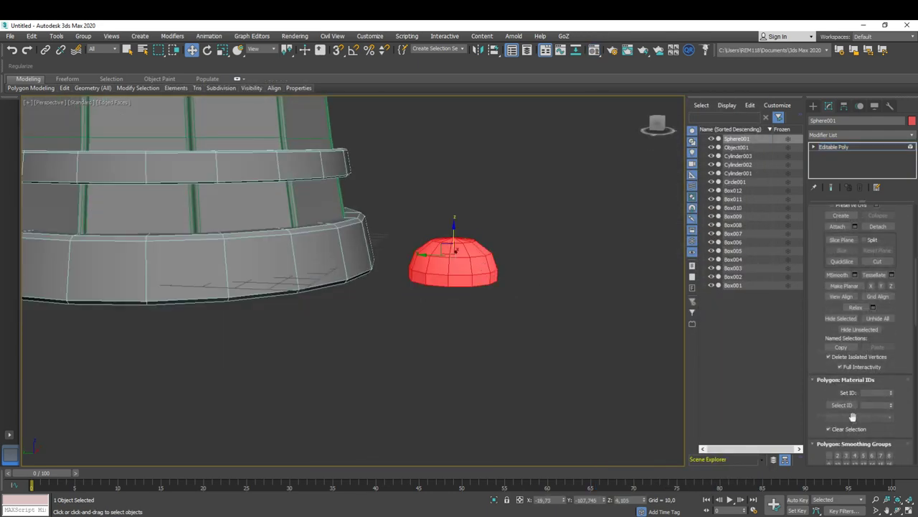
scroll(852, 416, "down", 2)
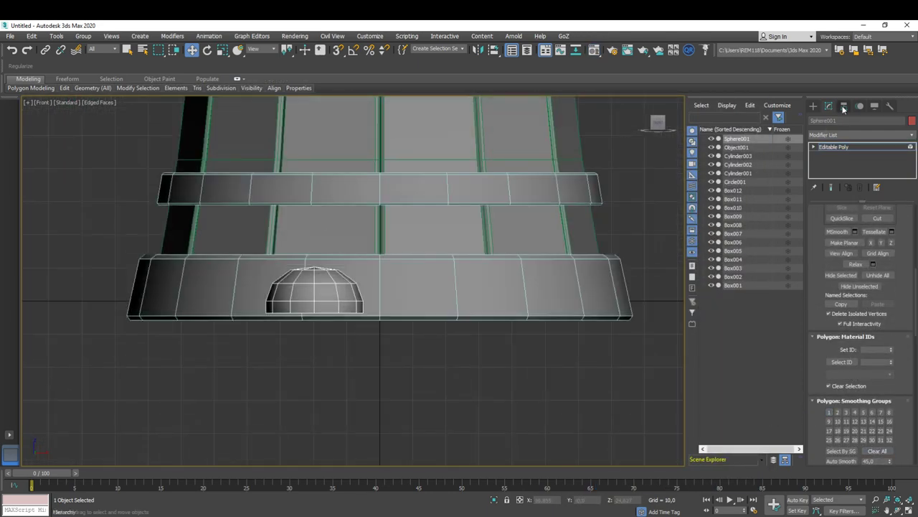
Step: Adjust the dome's pivot with Affect Pivot Only and Shift-rotate a copy around the bucket
left_click(844, 106)
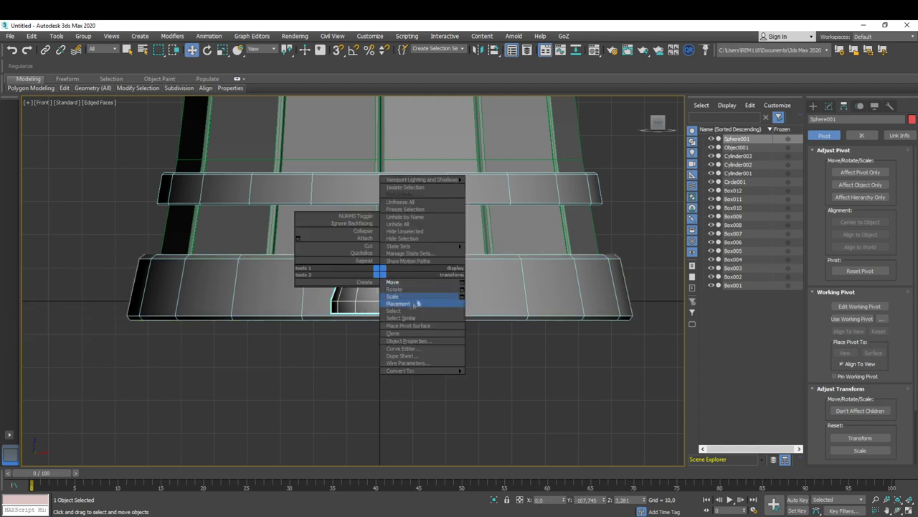
right_click(353, 50)
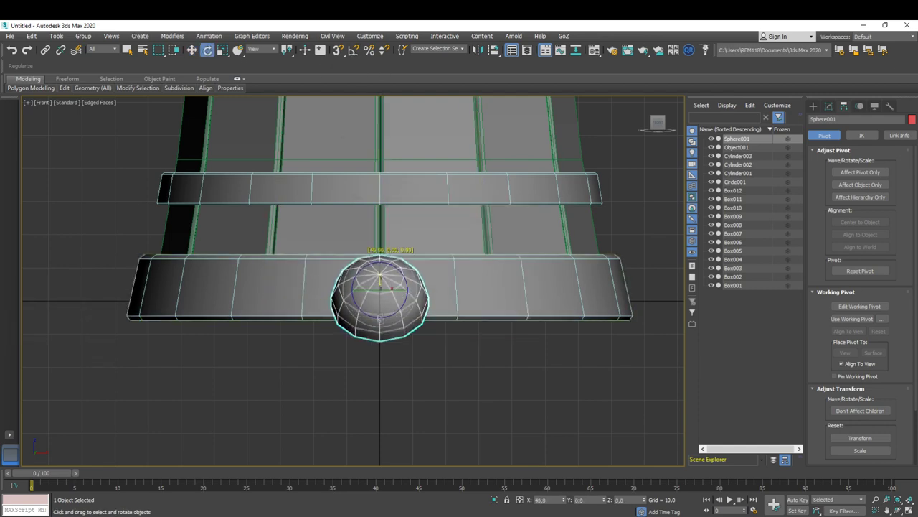
middle_click_drag(309, 280, 380, 275, "alt")
right_click(380, 275)
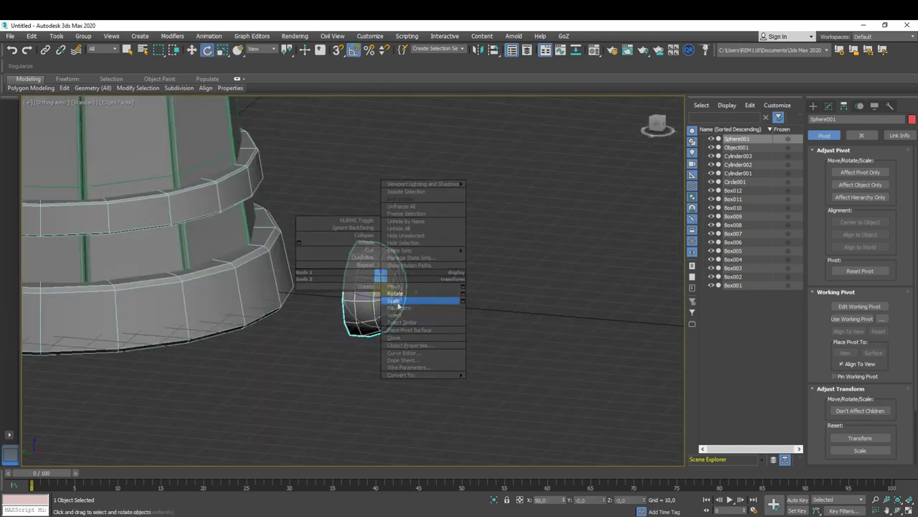
right_click(366, 289)
left_click(377, 297)
scroll(380, 287, "up", 6)
right_click(405, 267)
left_click(435, 286)
left_click_drag(411, 287, 438, 309, "shift")
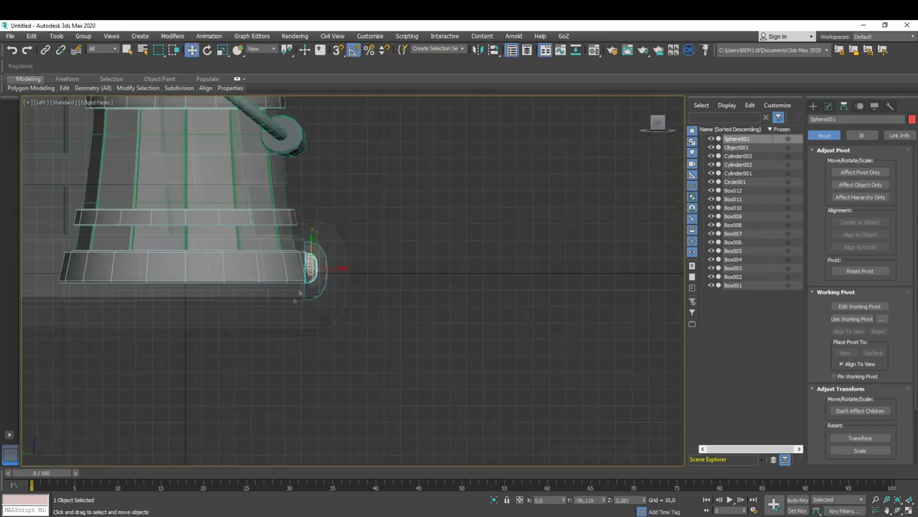
key("Return")
Step: Apply Reset XForm to the dome and position the copies as rivets around the lower band
key("r")
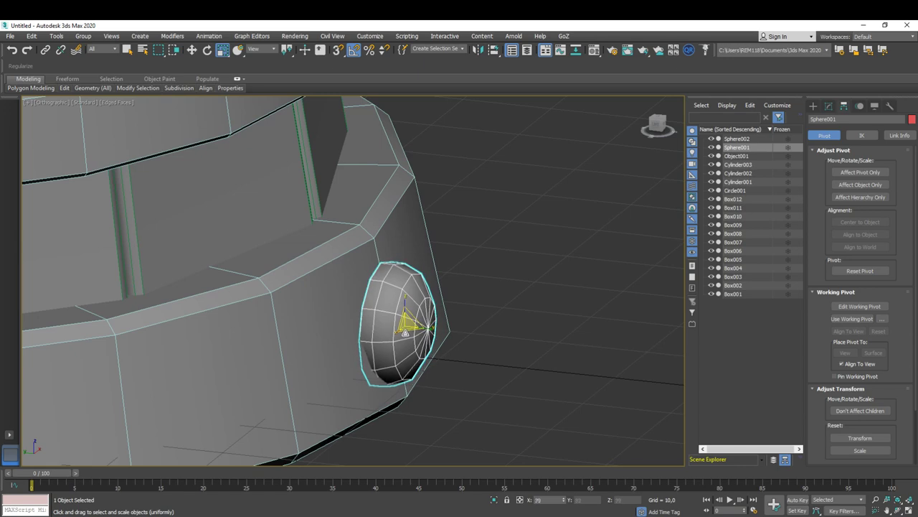
scroll(412, 330, "up", 3)
scroll(401, 309, "up", 3)
right_click(395, 297)
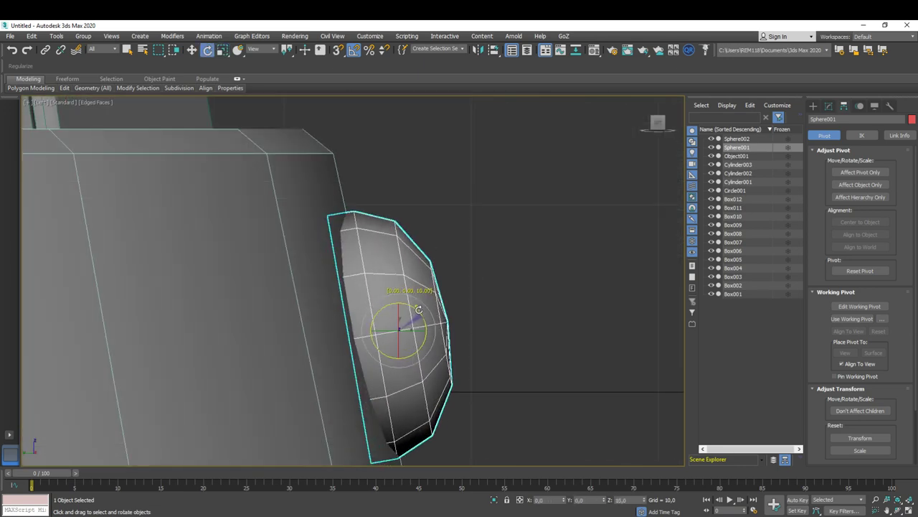
key("w")
mouse_move(409, 323)
middle_mouse_down()
mouse_move(419, 285)
mouse_move(411, 379)
middle_mouse_up()
scroll(420, 286, "down", 5)
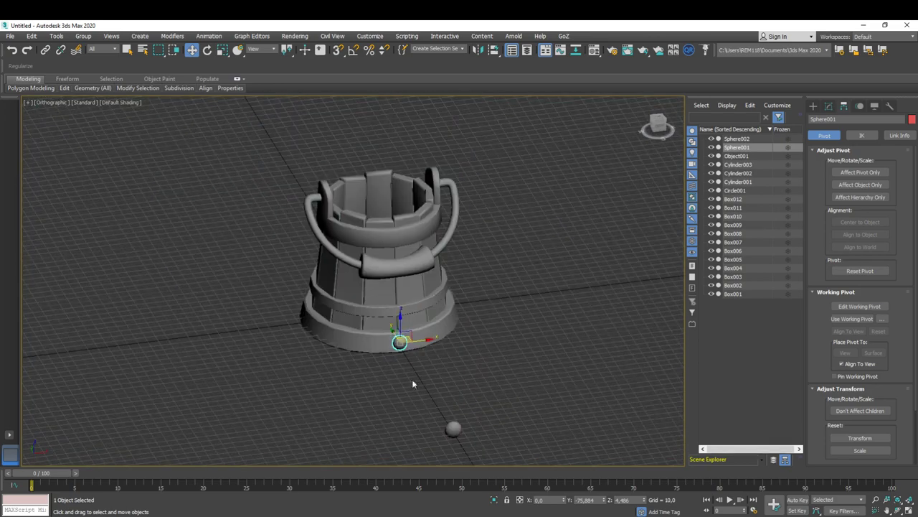
scroll(411, 379, "up", 3)
scroll(430, 344, "up", 2)
left_click(890, 105)
left_click(848, 226)
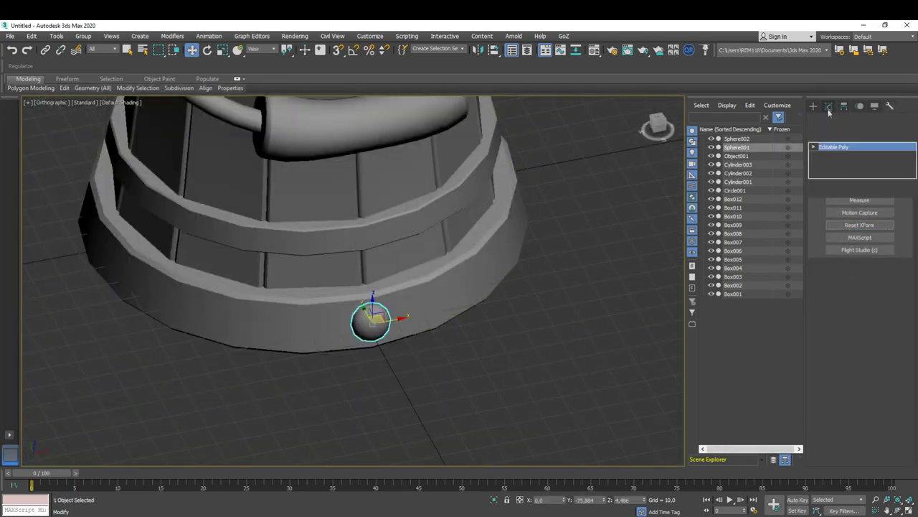
left_click(847, 283)
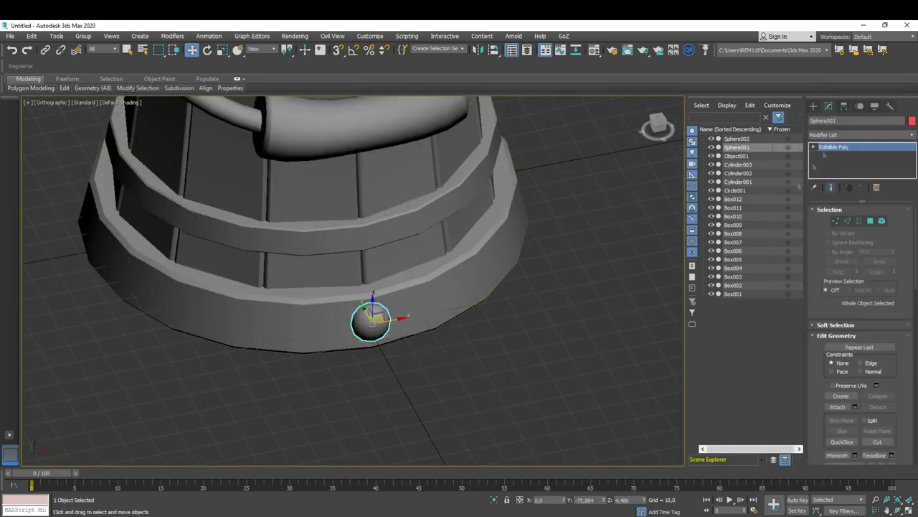
left_click(844, 105)
left_click(129, 295)
middle_click_drag(215, 301, 393, 313, "alt")
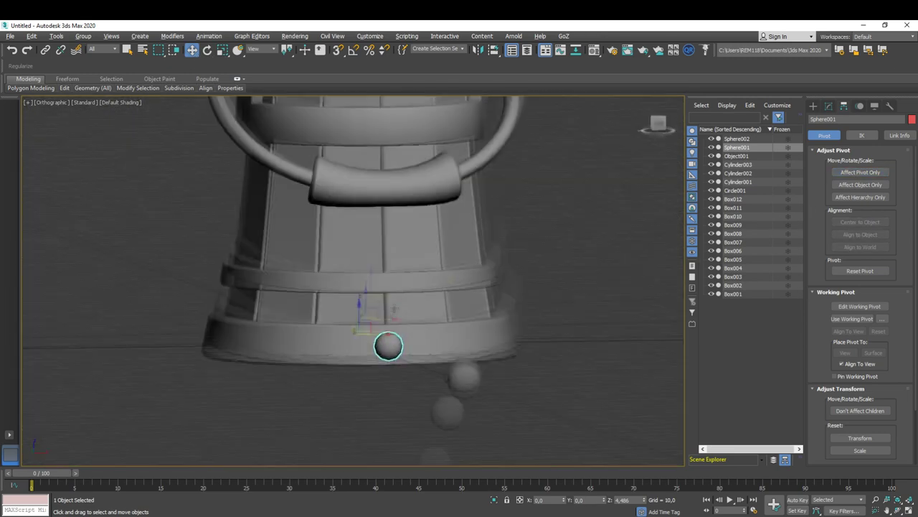
right_click(393, 314)
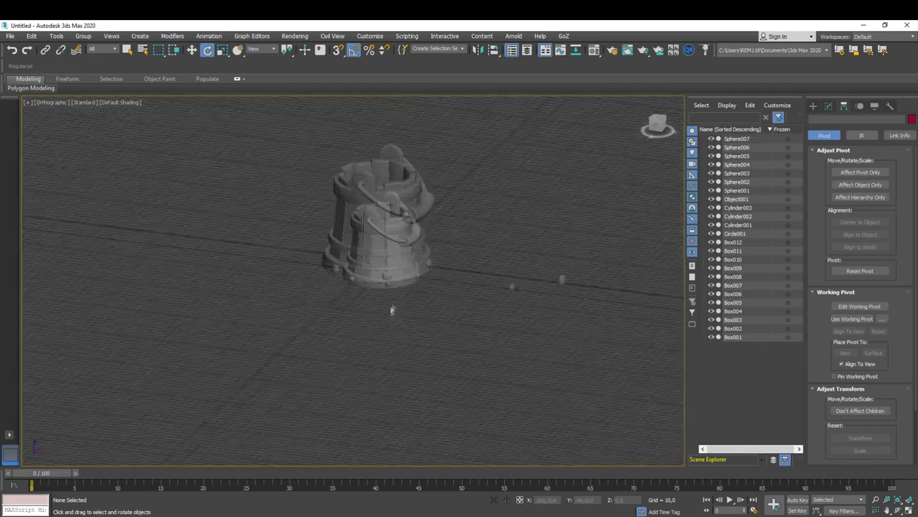
scroll(347, 345, "up", 5)
Step: Orbit in on the band rivets and select rivet Sphere003
key("w")
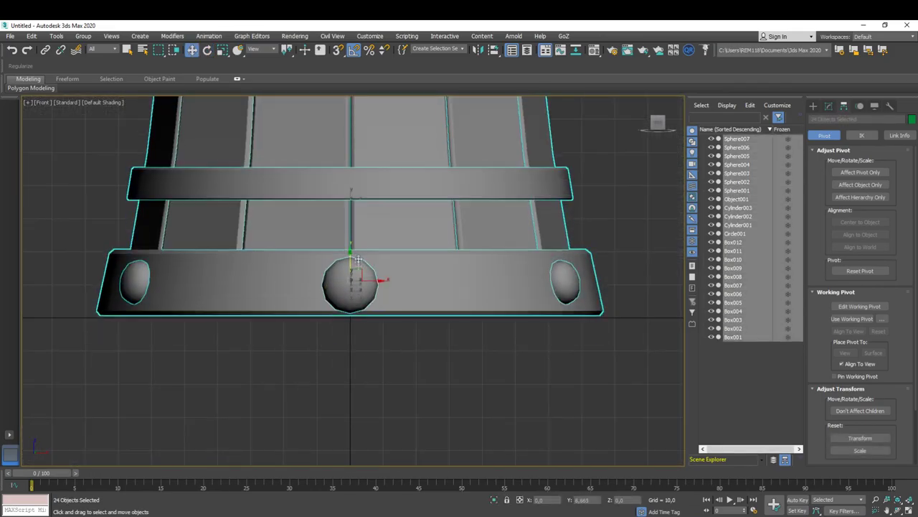
mouse_move(358, 308)
middle_mouse_down("alt")
mouse_move(431, 287)
mouse_move(491, 292)
middle_mouse_up("alt")
scroll(464, 270, "up", 5)
scroll(464, 270, "down", 5)
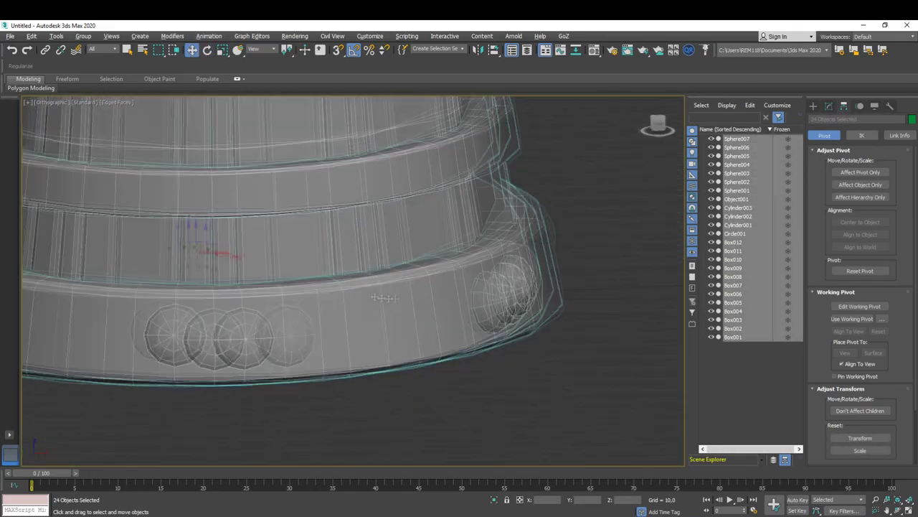
middle_click_drag(405, 298, 346, 289, "alt")
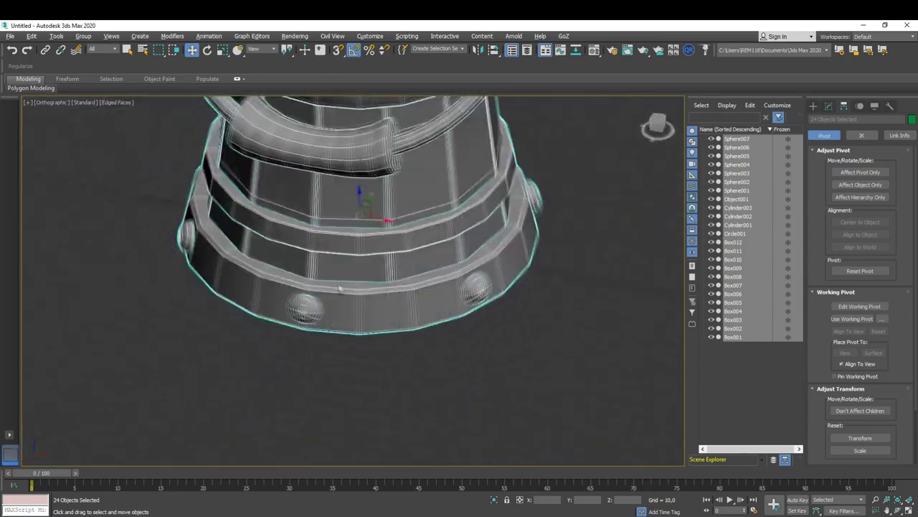
scroll(346, 290, "up", 5)
middle_click_drag(462, 283, 502, 243, "alt")
left_click(505, 240)
right_click(505, 239)
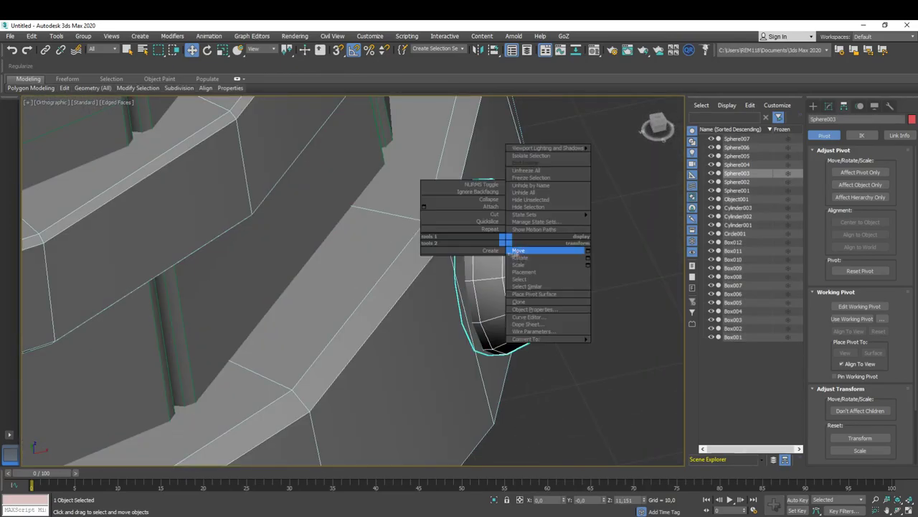
Step: Open Sphere003's settings and switch to adjusting only its pivot
left_click(828, 105)
scroll(352, 280, "down", 5)
scroll(411, 307, "down", 3)
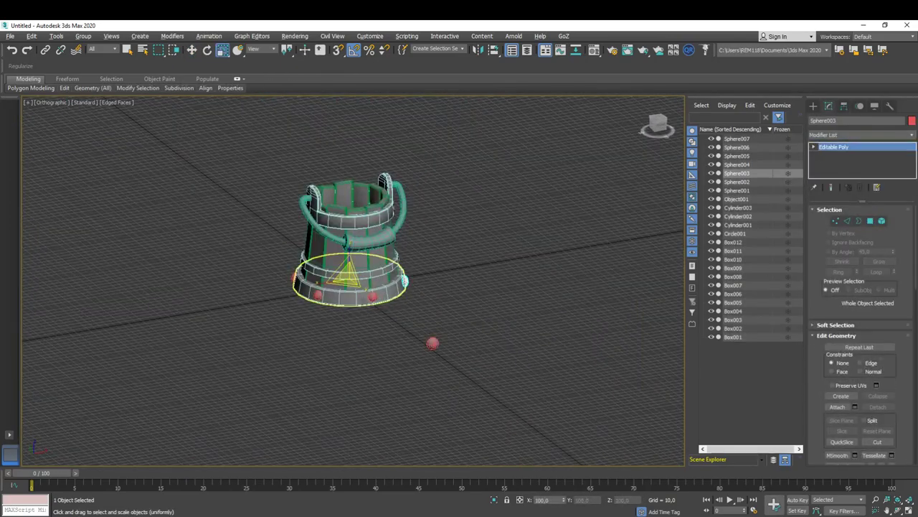
scroll(402, 301, "up", 5)
left_click(844, 105)
scroll(461, 291, "up", 4)
Step: Reposition Sphere003's pivot, then select rivet Sphere006 and turn off pivot-only mode
key("w")
middle_click_drag(462, 290, 474, 297, "alt")
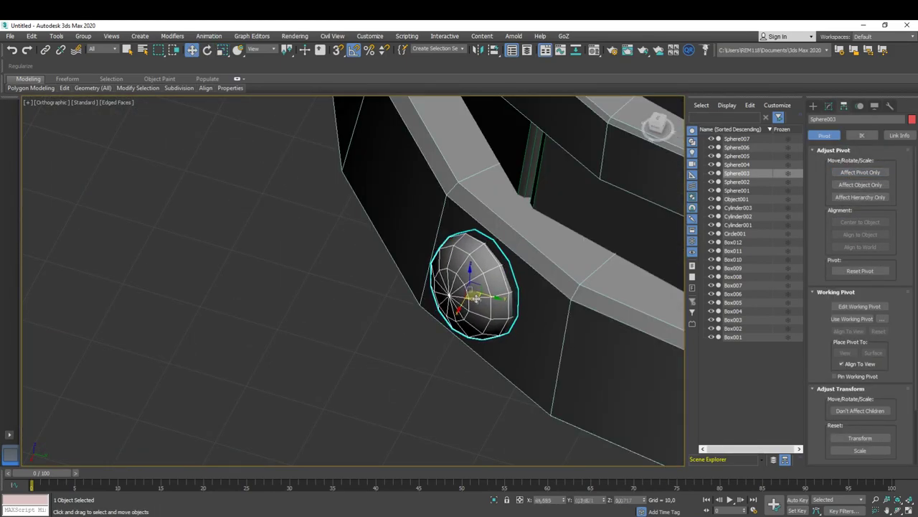
middle_click_drag(476, 299, 421, 304, "alt")
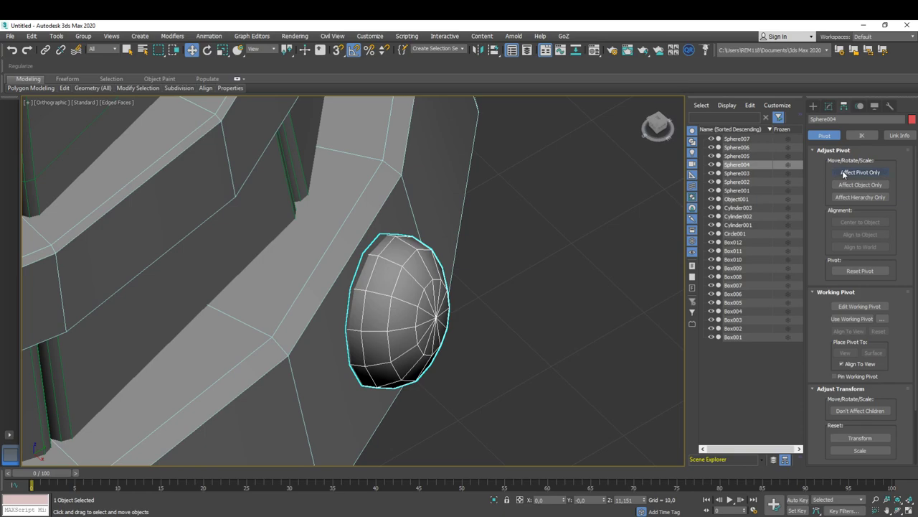
middle_click_drag(430, 309, 453, 328, "alt")
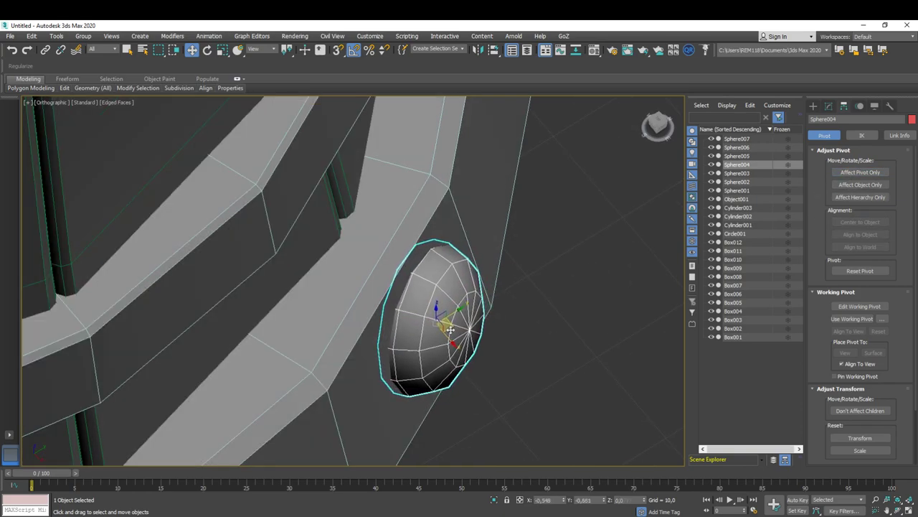
scroll(450, 329, "down", 5)
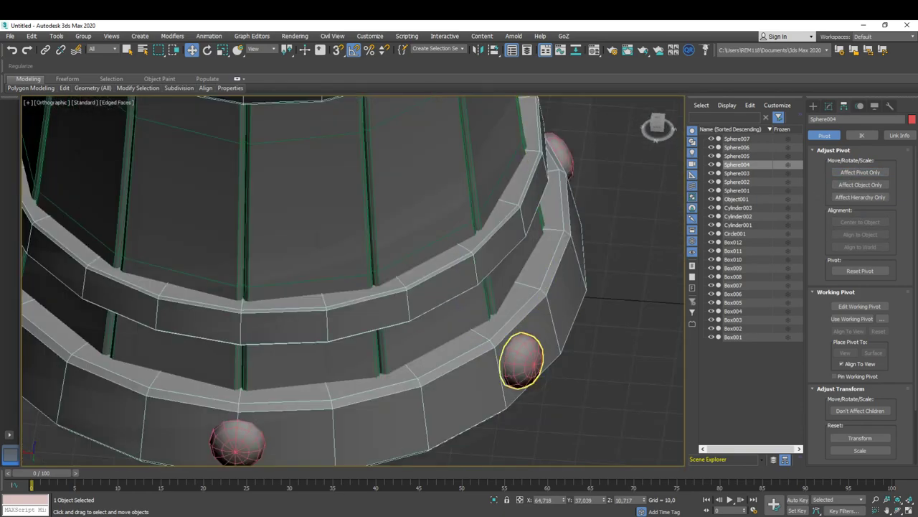
left_click(523, 363)
scroll(523, 363, "up", 5)
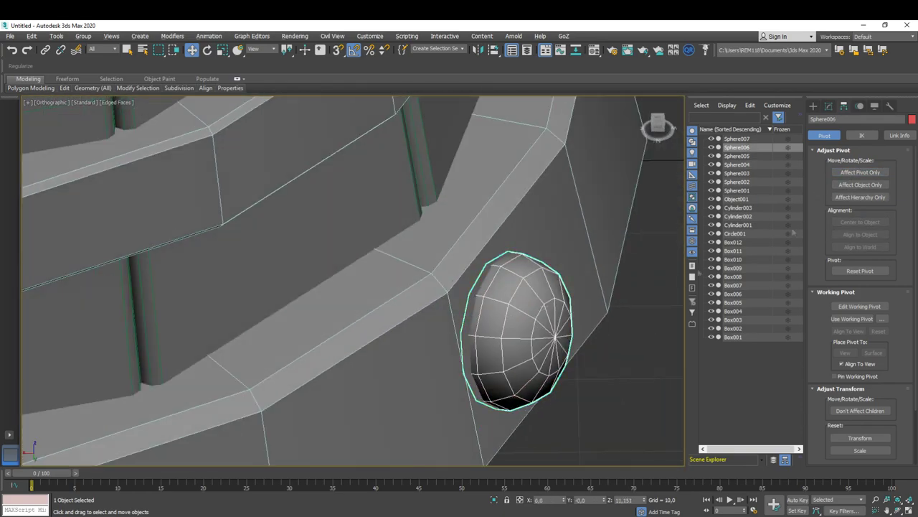
left_click(854, 174)
Step: Rotate rivet Sphere006 so it sits against the band
scroll(517, 330, "up", 3)
middle_click_drag(502, 330, 509, 329, "alt")
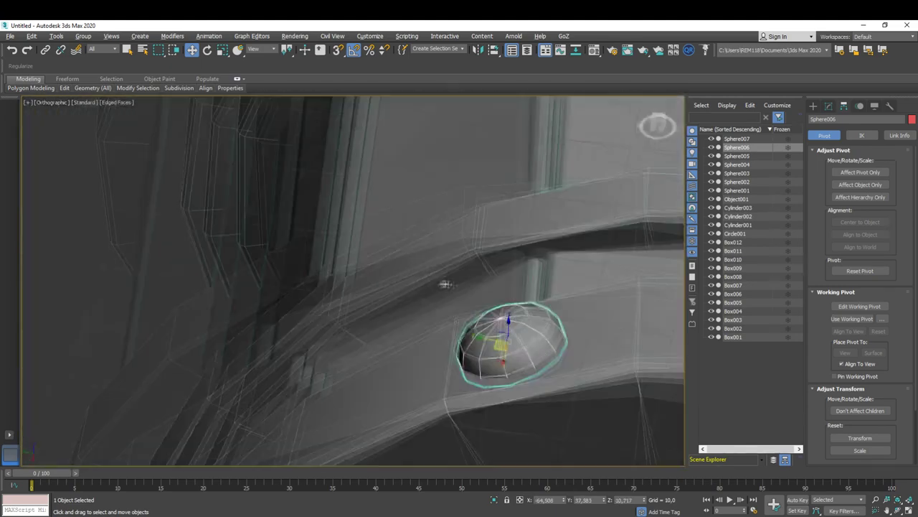
scroll(509, 328, "up", 3)
right_click(502, 373)
left_click(524, 387)
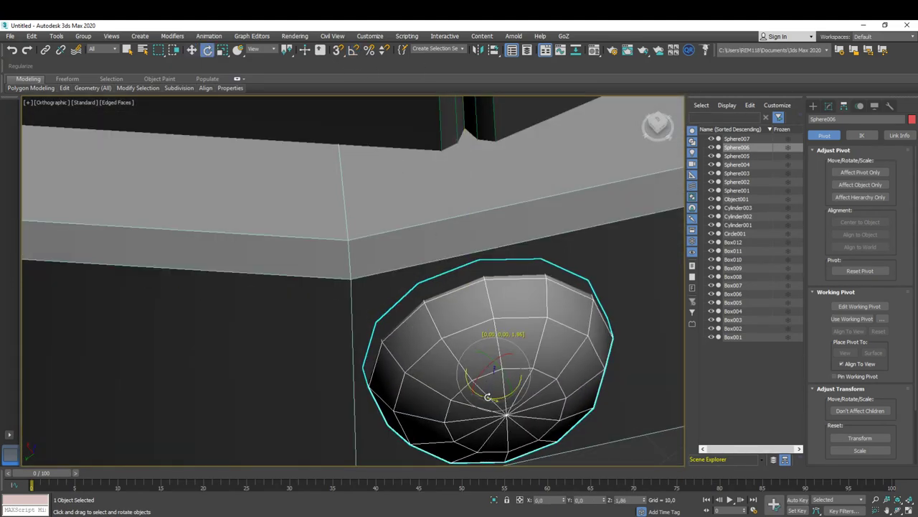
scroll(287, 359, "down", 5)
scroll(344, 351, "up", 5)
scroll(404, 323, "up", 4)
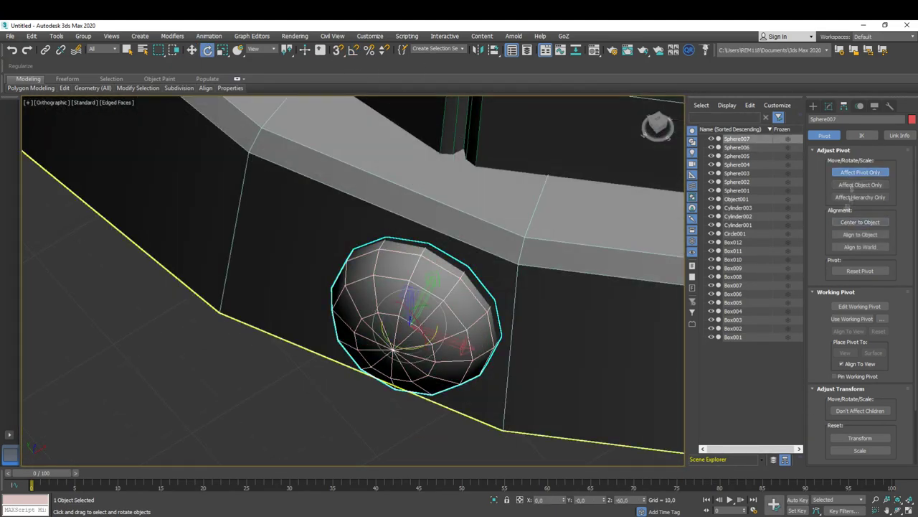
Step: Select rivet Sphere001 near the bucket base and move it into position
middle_click_drag(404, 349, 422, 316, "alt")
key("w")
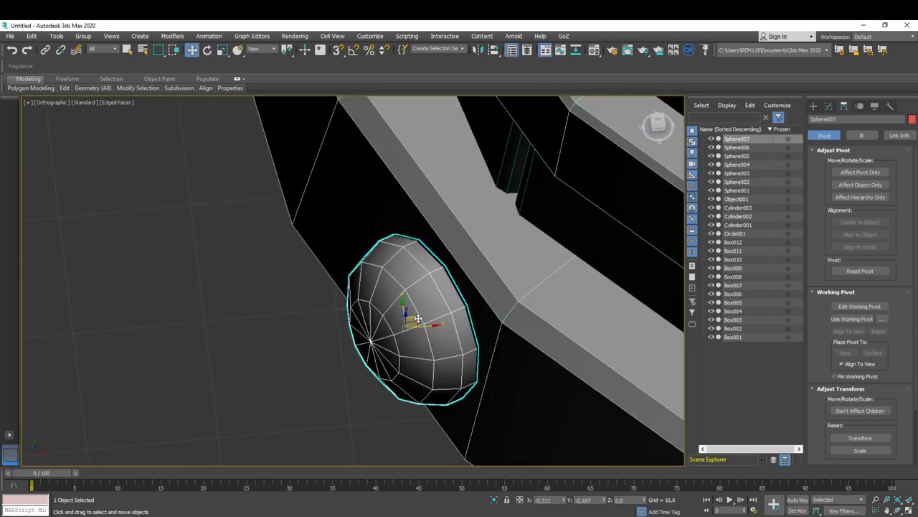
middle_click_drag(430, 315, 459, 308, "alt")
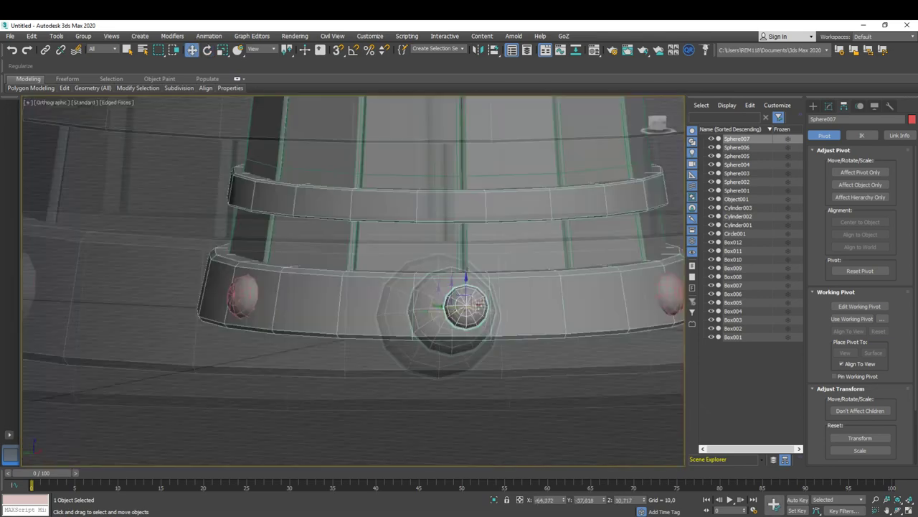
scroll(459, 307, "up", 3)
left_click(492, 379)
mouse_move(492, 379)
middle_mouse_down("alt")
mouse_move(468, 350)
mouse_move(459, 373)
mouse_move(466, 402)
middle_mouse_up("alt")
scroll(459, 373, "down", 3)
scroll(472, 397, "down", 3)
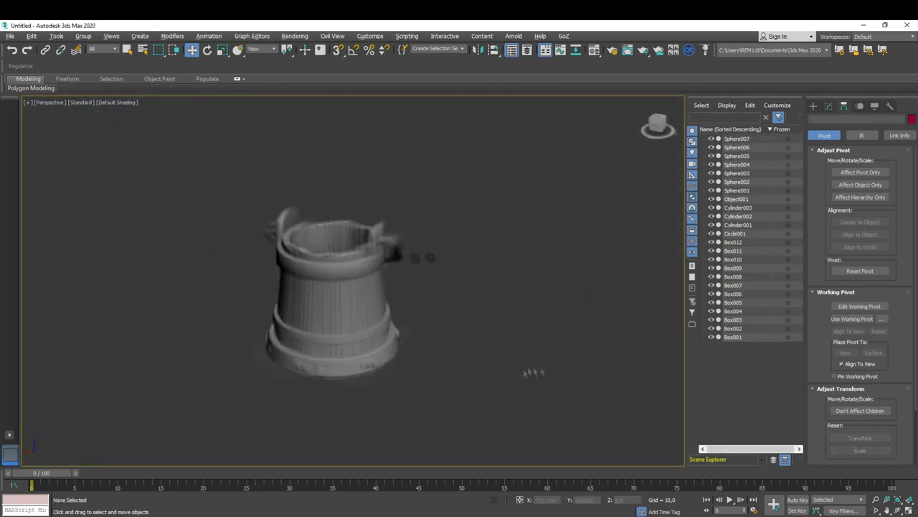
Step: Frame rivet Sphere002 in front view, then scale and move it against the rim
left_click(632, 321)
key("f")
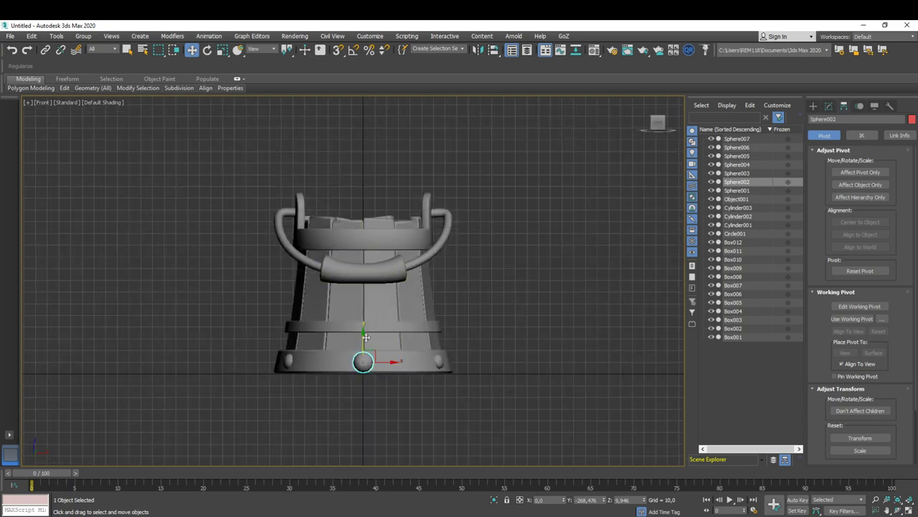
key("z")
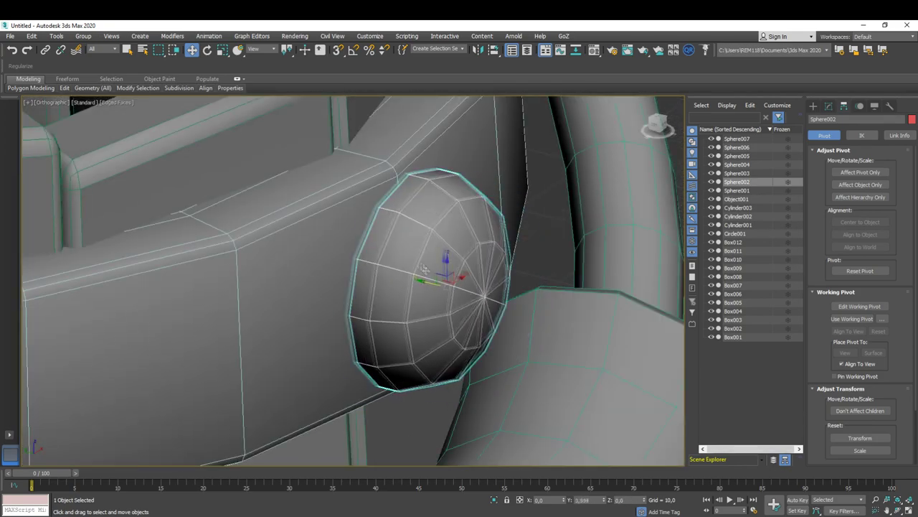
right_click(413, 264)
middle_click_drag(414, 293, 428, 306, "alt")
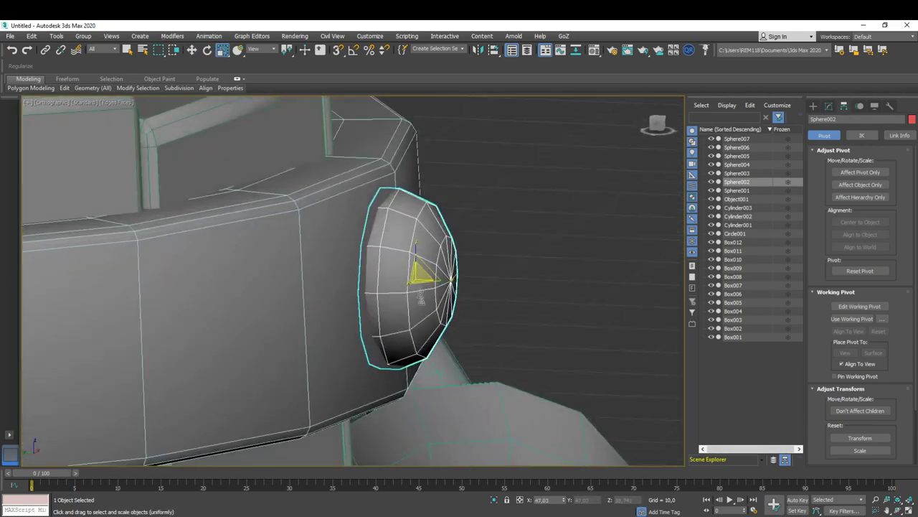
right_click(416, 237)
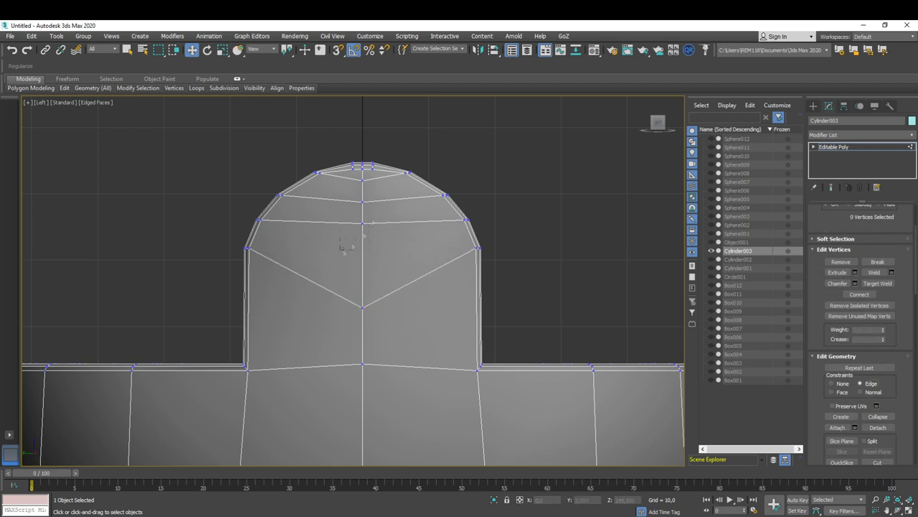
Step: Recentre the ring and close in on its left domed lug
scroll(343, 252, "down", 5)
scroll(425, 302, "up", 4)
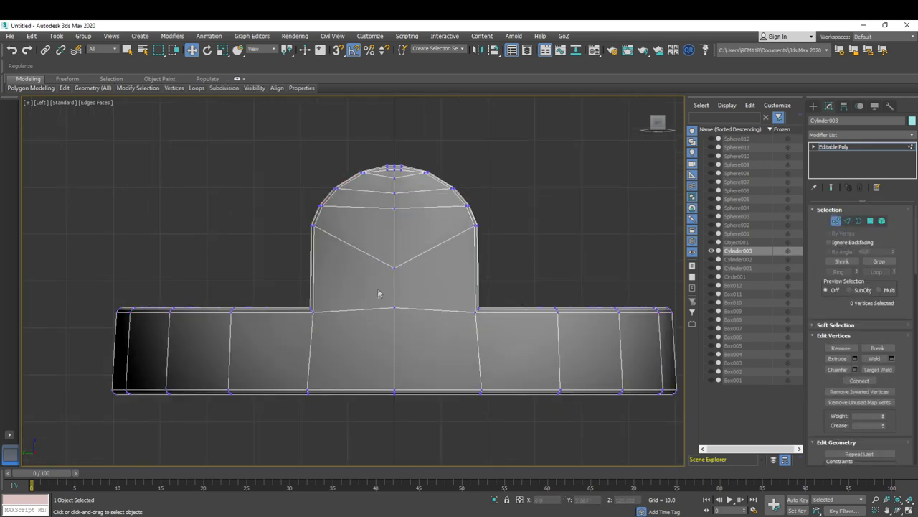
middle_click_drag(368, 293, 361, 296)
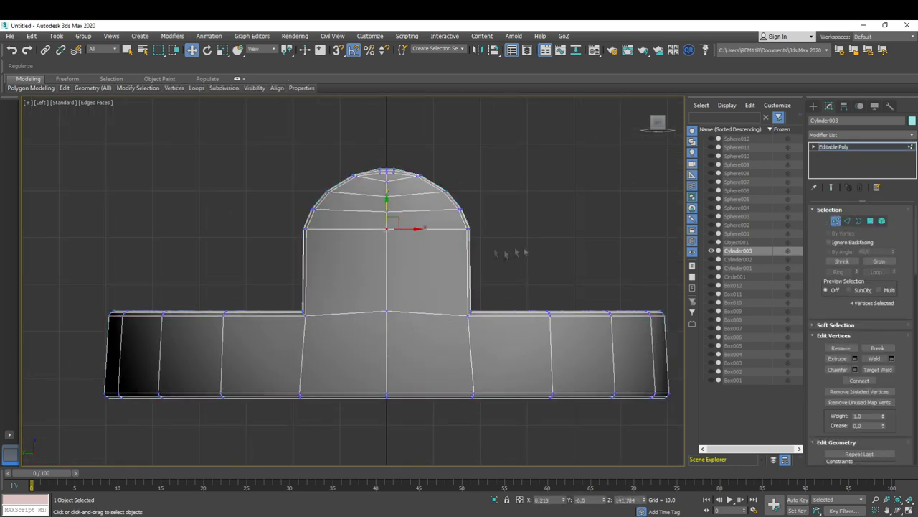
middle_click_drag(494, 254, 407, 273, "alt")
middle_click_drag(386, 241, 301, 301, "alt")
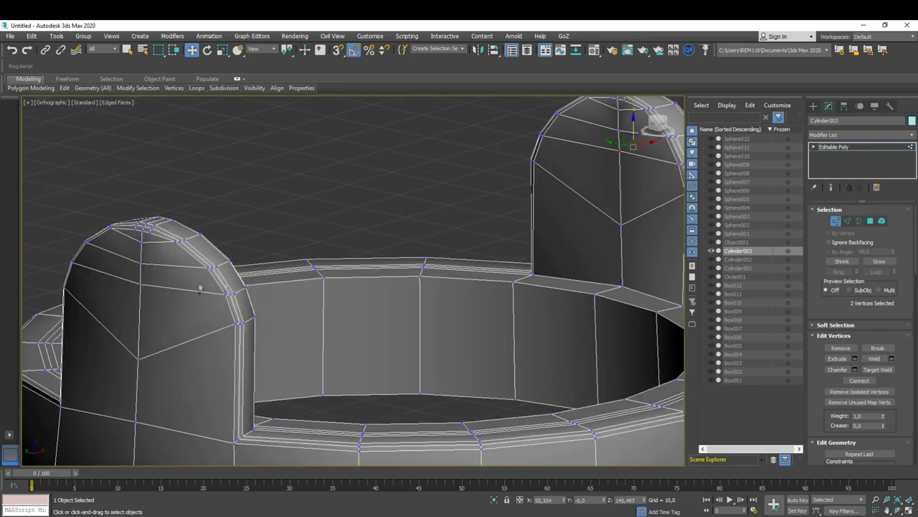
scroll(292, 291, "up", 3)
Step: Adjust the vertex selection on the dome and check both lugs from the side view
key("ctrl+z")
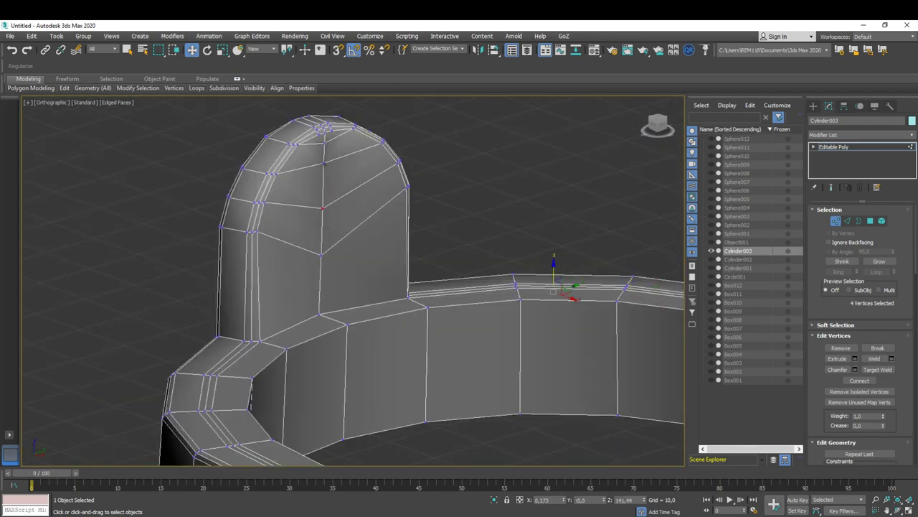
left_click(323, 208)
key("l")
scroll(284, 368, "up", 3)
scroll(300, 332, "down", 5)
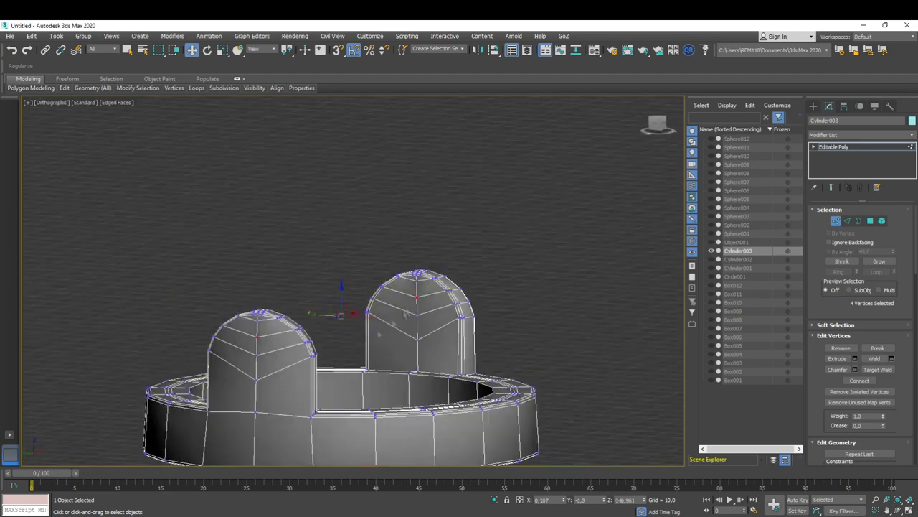
middle_click_drag(300, 333, 387, 308, "alt")
key("l")
scroll(328, 237, "down", 3)
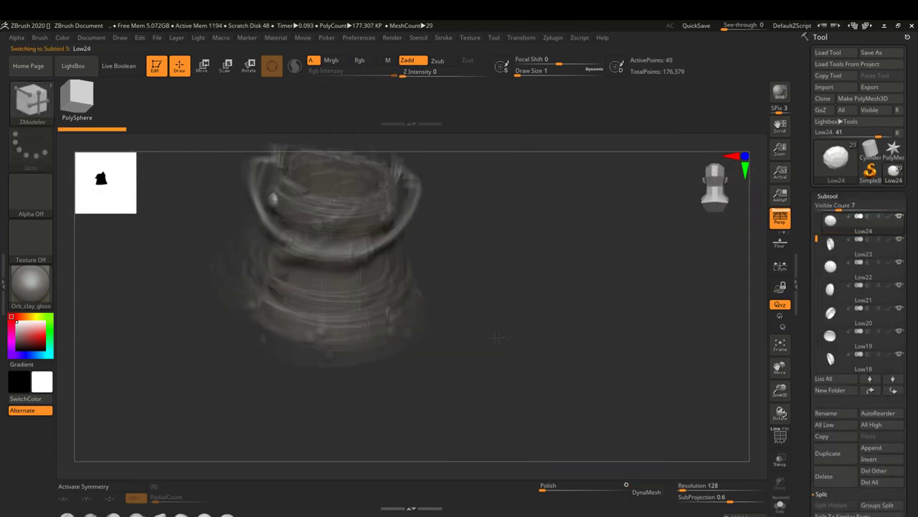
Step: MergeDown the rivet subtools, including Low16, into Low27, confirming each merge
scroll(810, 501, "down", 3)
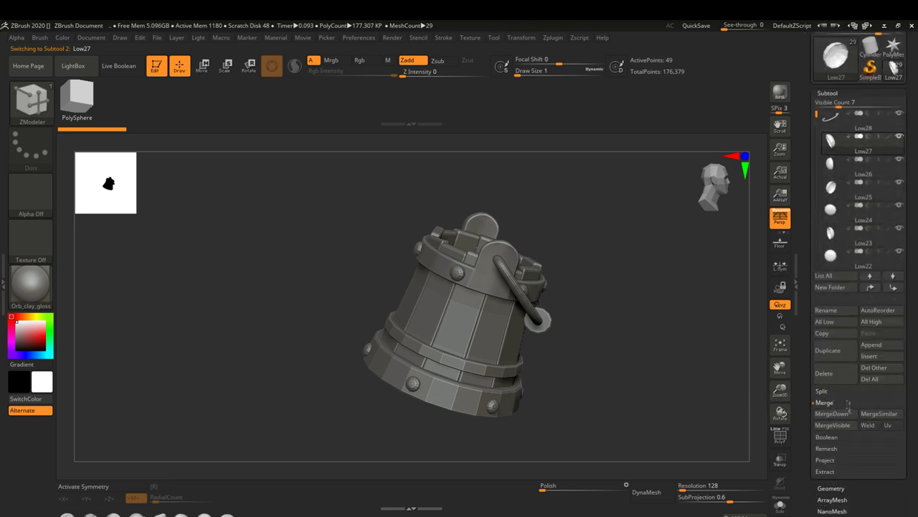
left_click(863, 415)
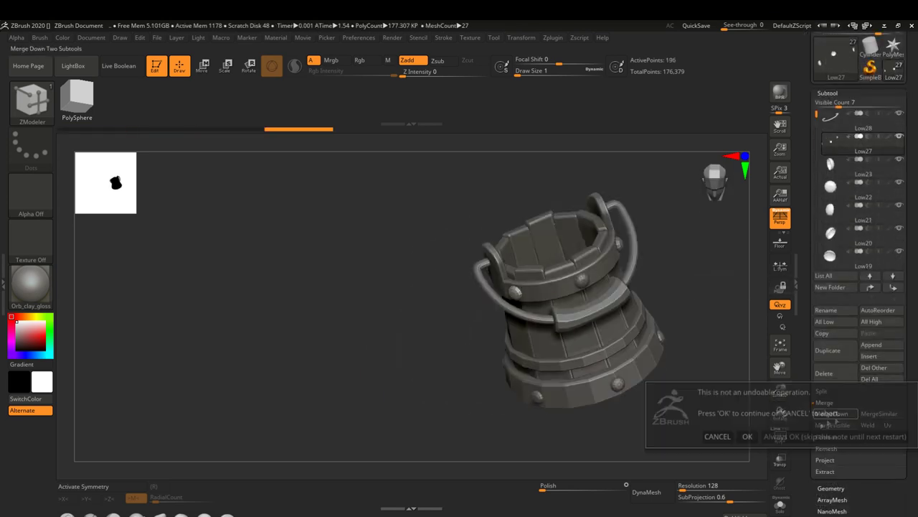
key("Return")
key("Return")
key("Return")
key("Return")
key("Return")
key("Return")
key("Return")
left_click(823, 414)
key("Return")
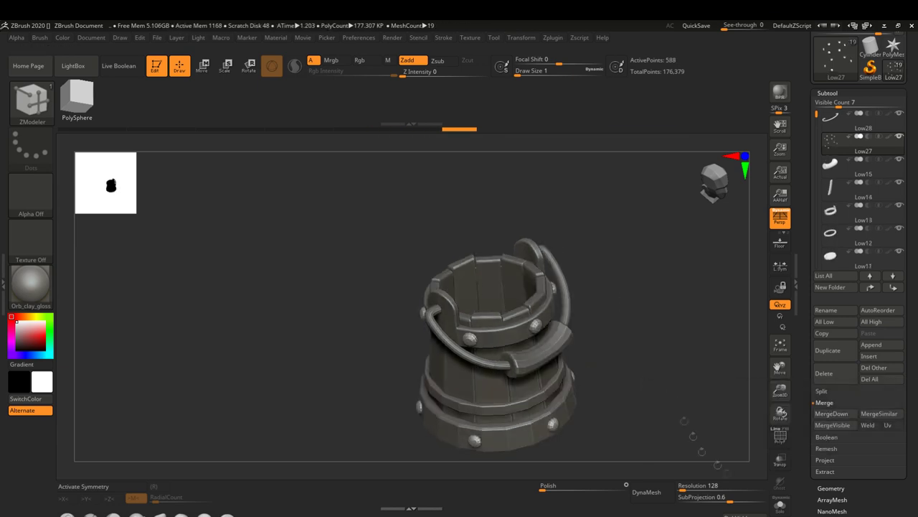
Step: Solo the merged Low27 rivets and orbit in to inspect one
key("alt+s")
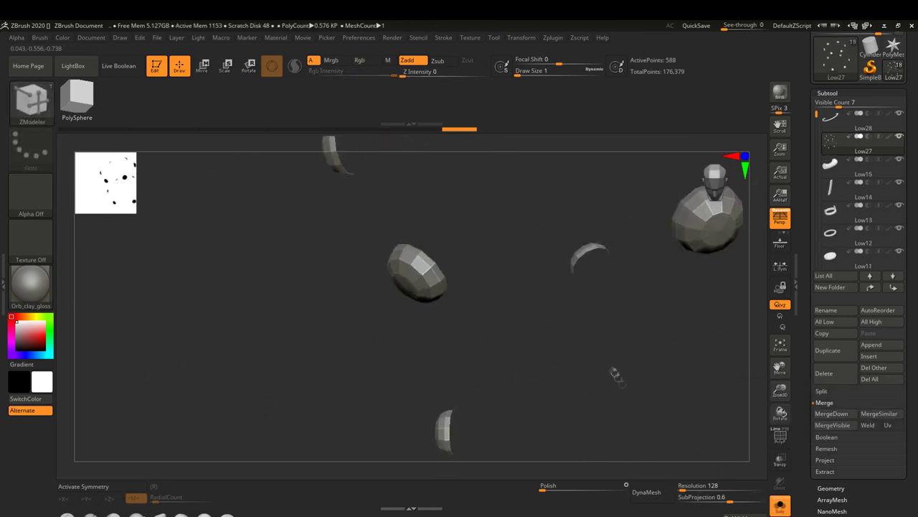
mouse_move(605, 331)
left_mouse_down()
mouse_move(483, 332)
mouse_move(473, 258)
mouse_move(478, 276)
left_mouse_up()
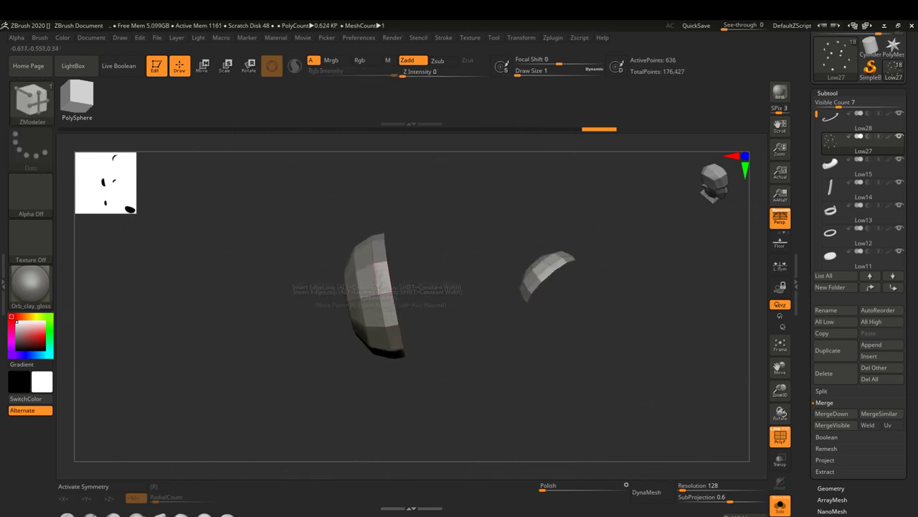
left_click_drag(417, 294, 369, 310)
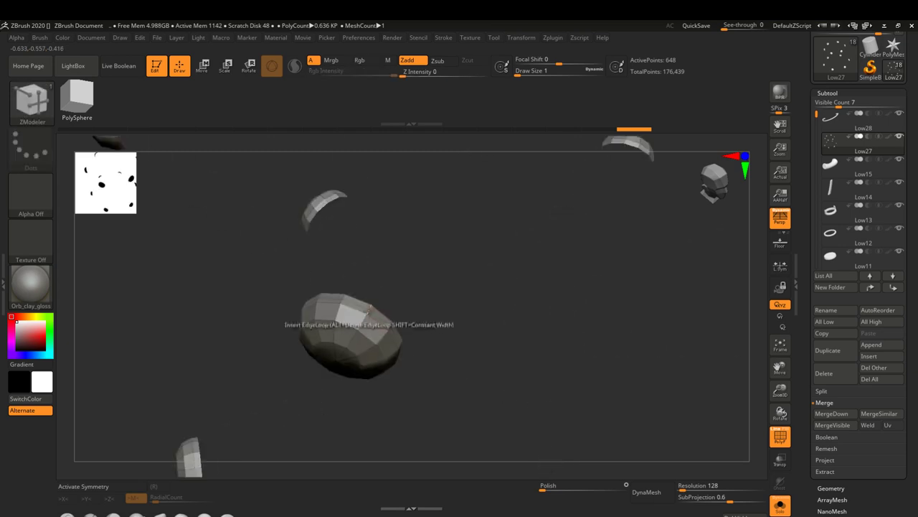
mouse_move(459, 310)
left_mouse_down()
mouse_move(328, 316)
mouse_move(396, 320)
mouse_move(369, 305)
left_mouse_up()
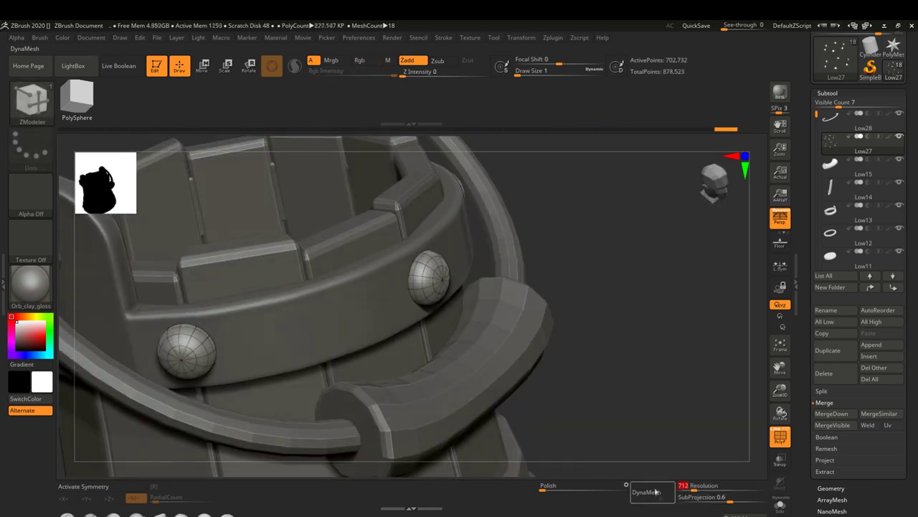
Step: DynaMesh the merged rivets, accepting the freeze-subdivision prompt
left_click(647, 492)
left_click(594, 506)
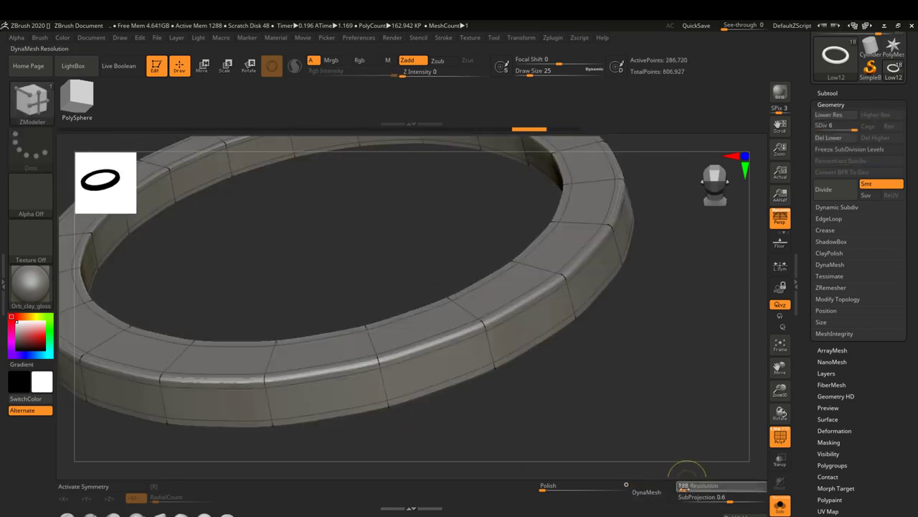
Step: DynaMesh the metal ring, bottom disc and a stave, turning Solo off in between
left_click(646, 492)
left_click(673, 495)
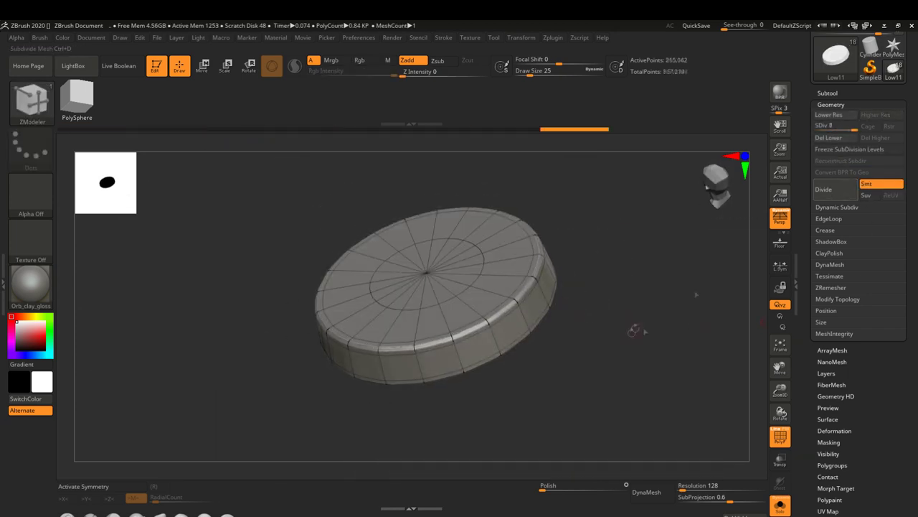
left_click(646, 492)
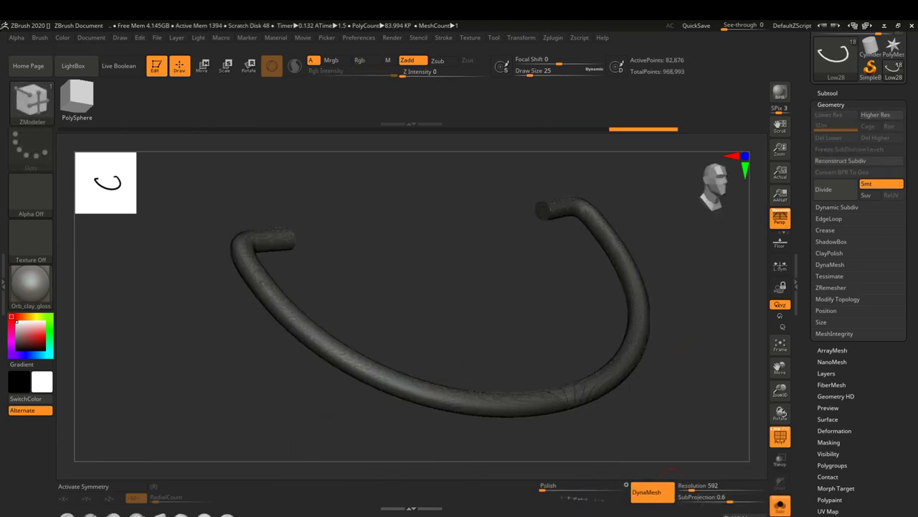
left_click(781, 506)
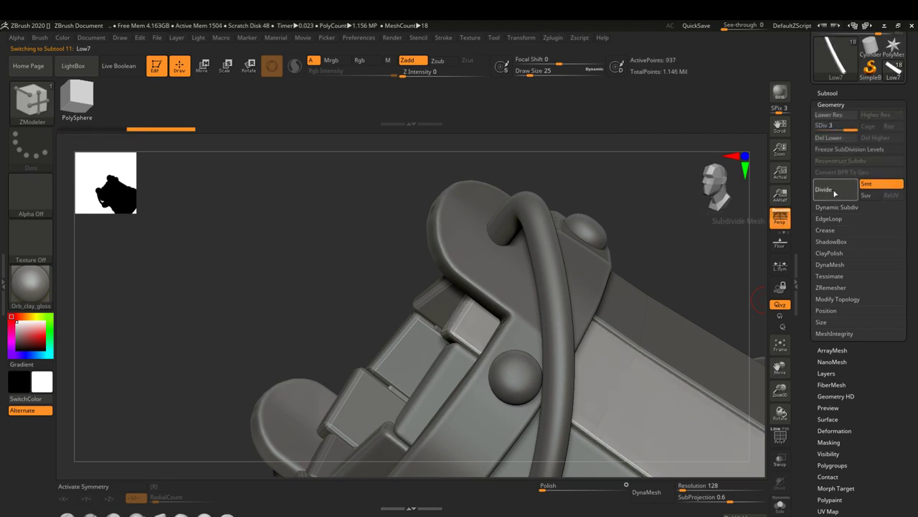
left_click(646, 492)
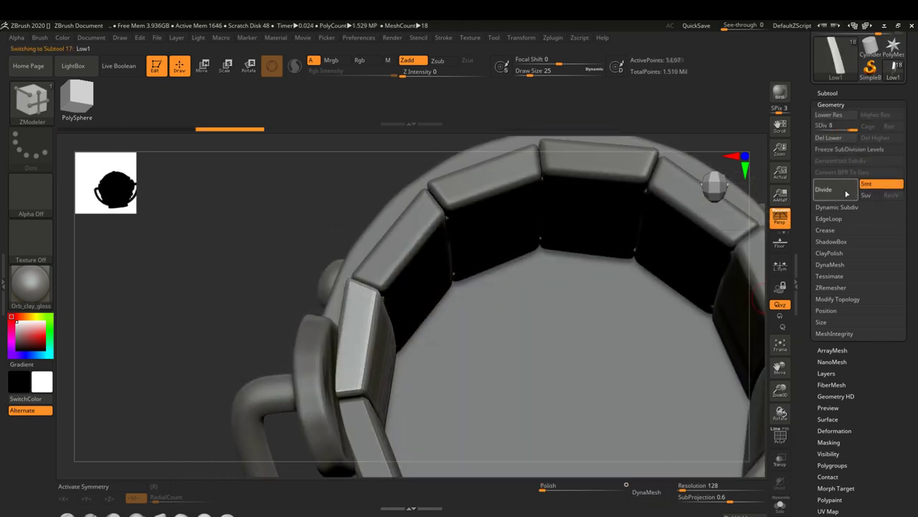
Step: Move through staves Low2 and Low3, DynaMeshing Low3 with frozen subdivisions
left_click_drag(445, 471, 524, 245)
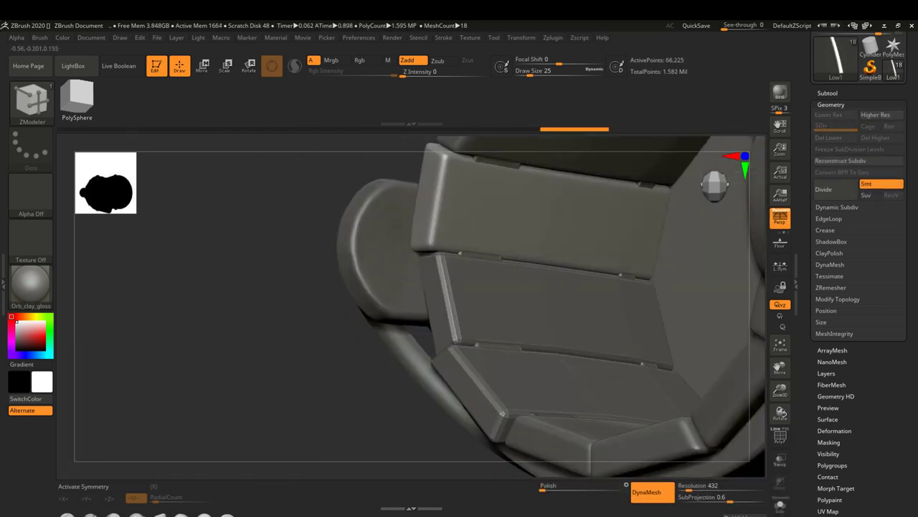
left_click_drag(525, 246, 839, 196)
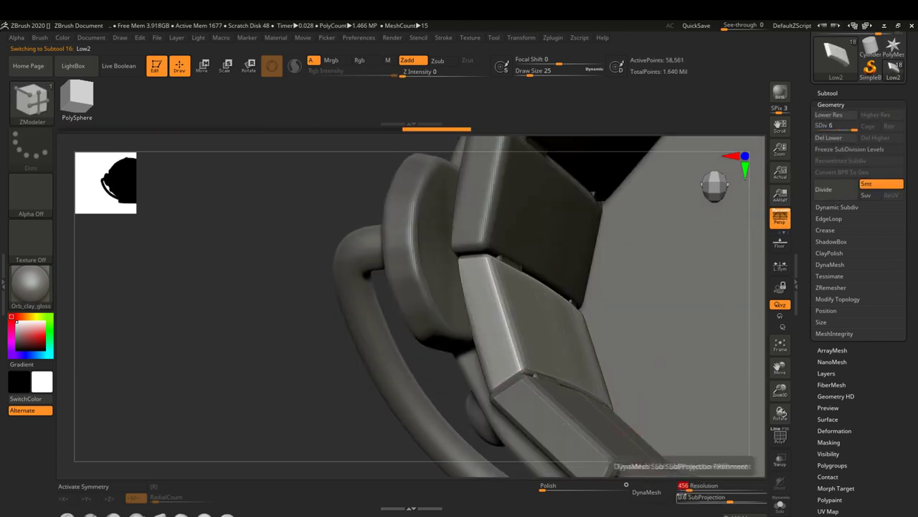
left_click_drag(626, 474, 490, 380)
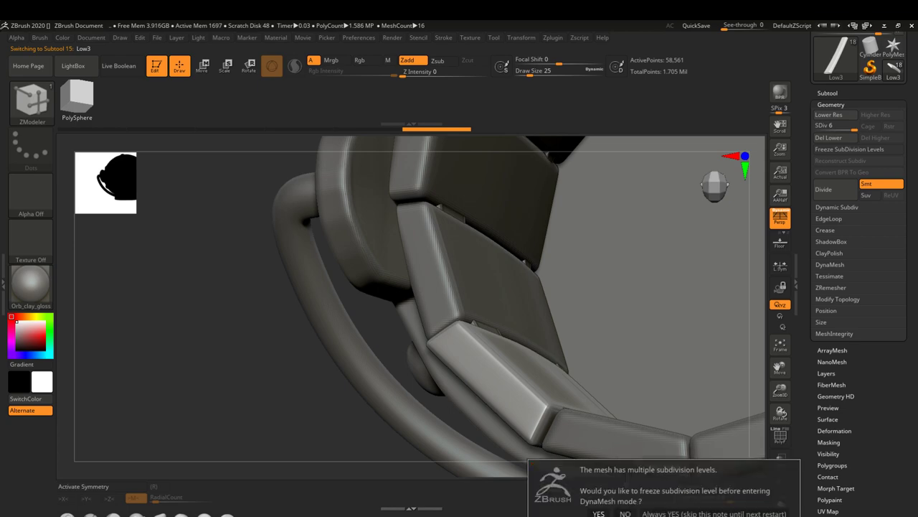
left_click(598, 514)
mouse_move(610, 323)
left_mouse_down()
mouse_move(547, 311)
mouse_move(475, 246)
mouse_move(252, 465)
left_mouse_up()
left_click_drag(343, 429, 474, 350)
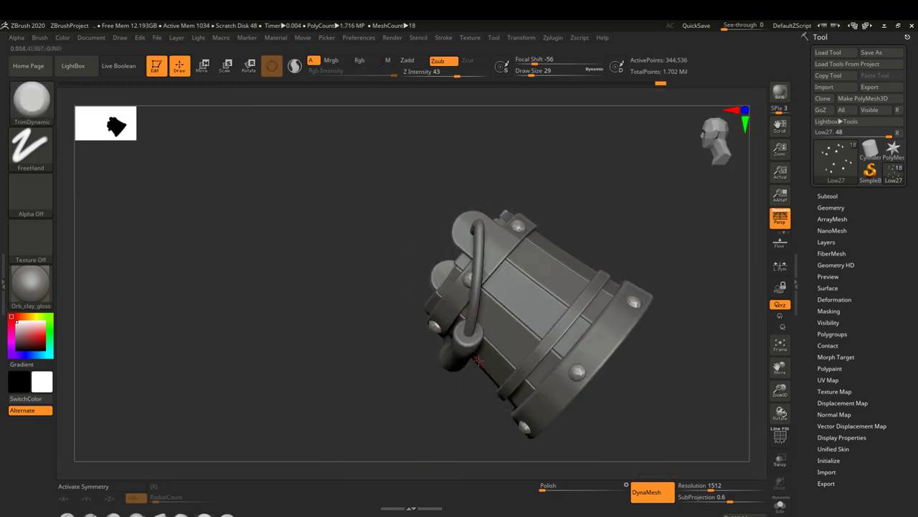
Step: Solo the bottom disc Low11 and trim worn edges around its rim
left_click(477, 361, "alt")
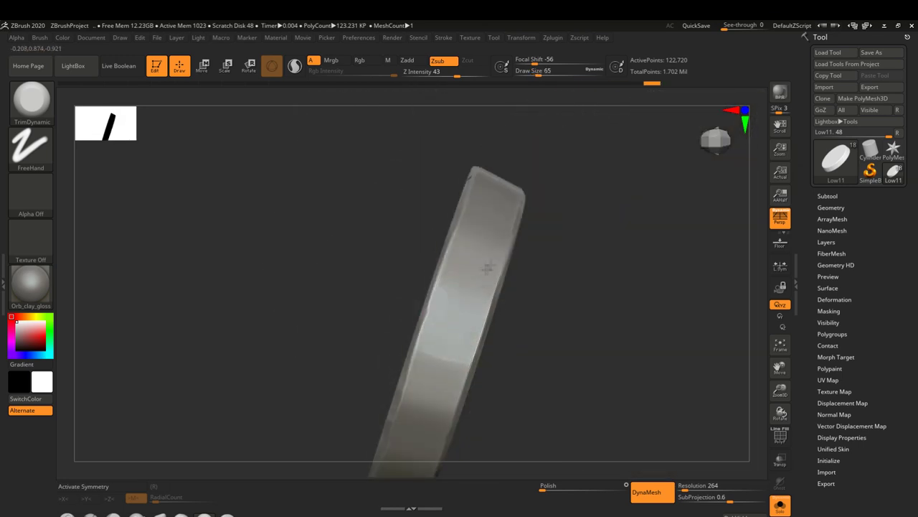
mouse_move(483, 304)
right_mouse_down()
mouse_move(508, 203)
mouse_move(515, 272)
mouse_move(560, 215)
mouse_move(560, 301)
mouse_move(530, 266)
right_mouse_up()
right_click_drag(615, 165, 514, 274)
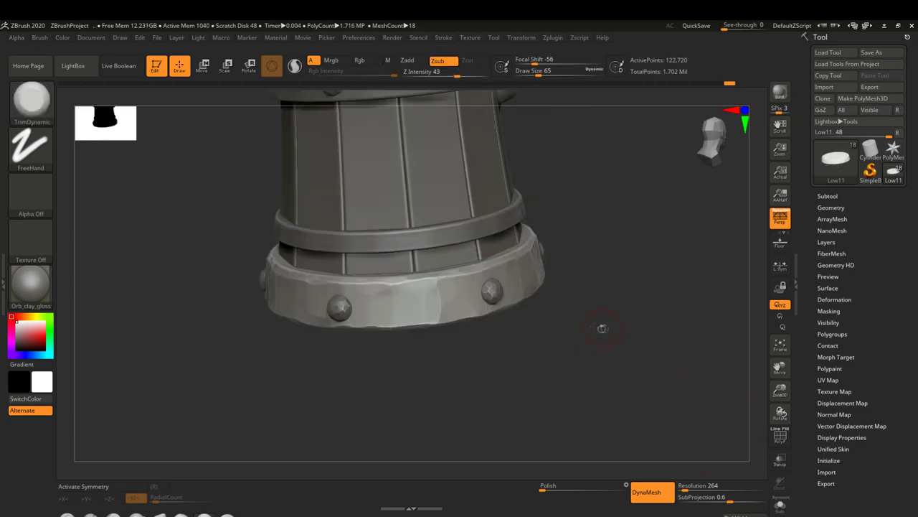
Step: Trim chipped wear along the Low12 metal ring's edges, rotating it edge-on and forward
mouse_move(501, 297)
right_mouse_down()
mouse_move(539, 277)
mouse_move(559, 236)
mouse_move(528, 178)
mouse_move(531, 211)
mouse_move(456, 304)
mouse_move(441, 409)
mouse_move(543, 308)
mouse_move(452, 201)
mouse_move(445, 302)
mouse_move(535, 402)
mouse_move(545, 333)
mouse_move(579, 327)
mouse_move(515, 335)
right_mouse_up()
mouse_move(539, 290)
right_mouse_down()
mouse_move(571, 275)
mouse_move(532, 251)
mouse_move(556, 285)
mouse_move(502, 339)
right_mouse_up()
right_click_drag(599, 209, 559, 281)
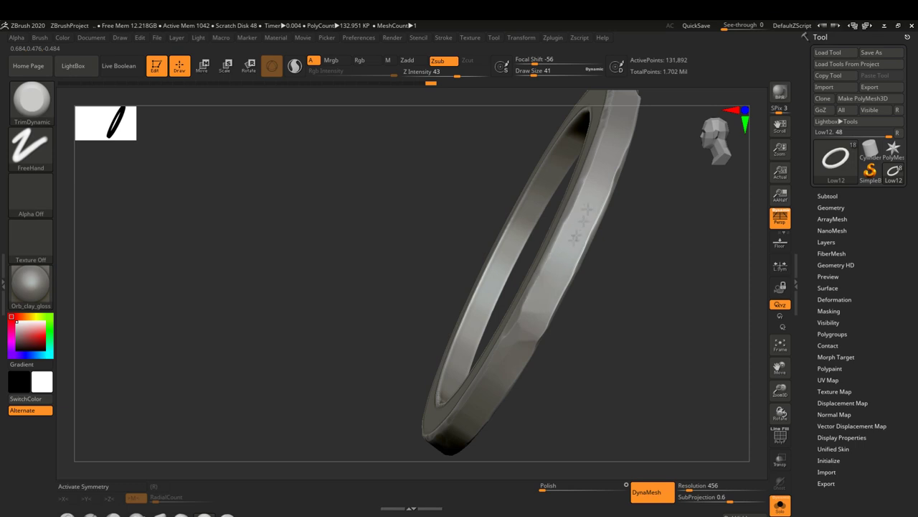
right_click_drag(597, 181, 567, 265)
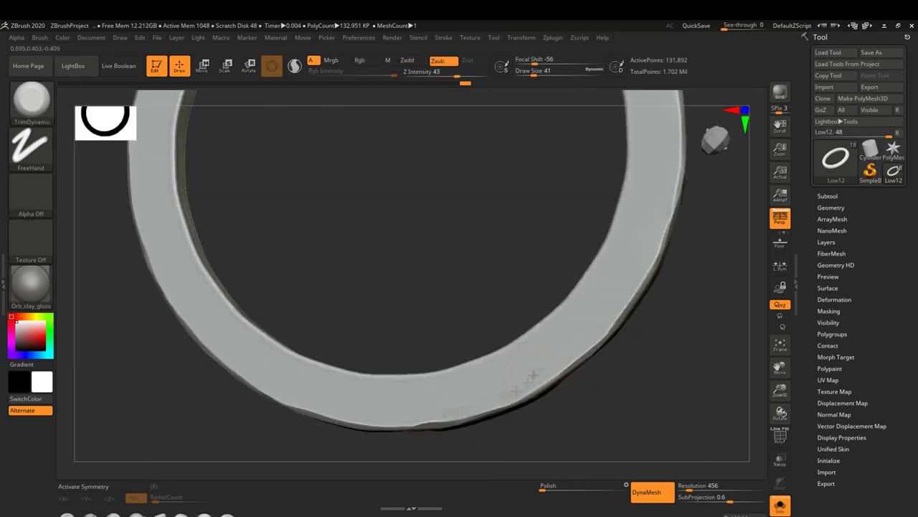
mouse_move(534, 363)
right_mouse_down()
mouse_move(359, 192)
mouse_move(430, 276)
right_mouse_up()
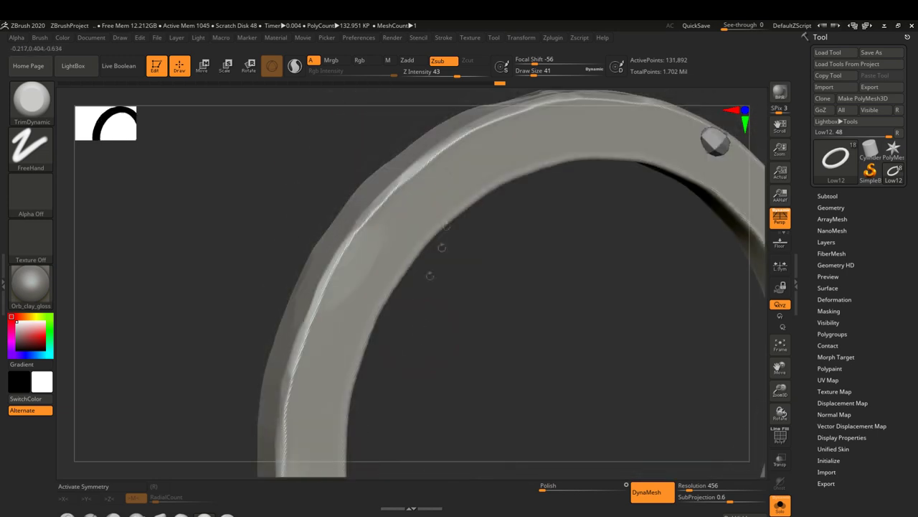
right_click_drag(559, 121, 566, 354)
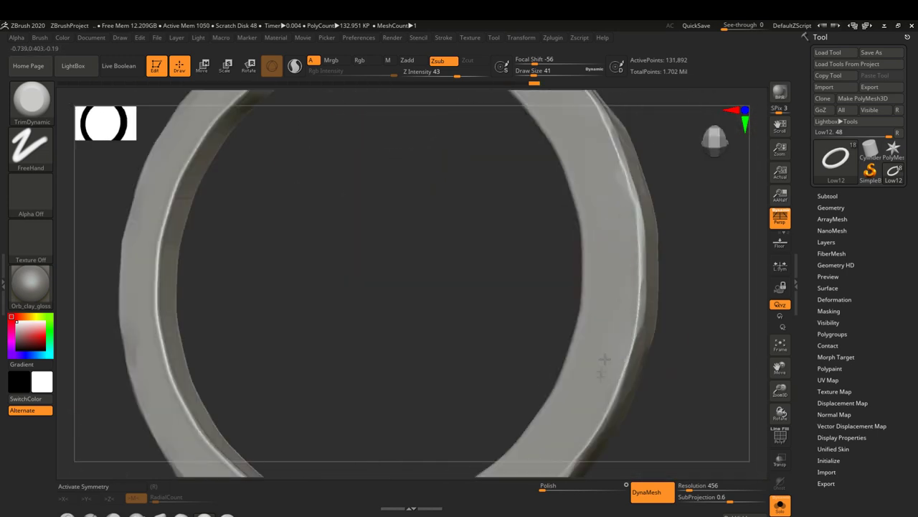
right_click_drag(495, 403, 545, 334)
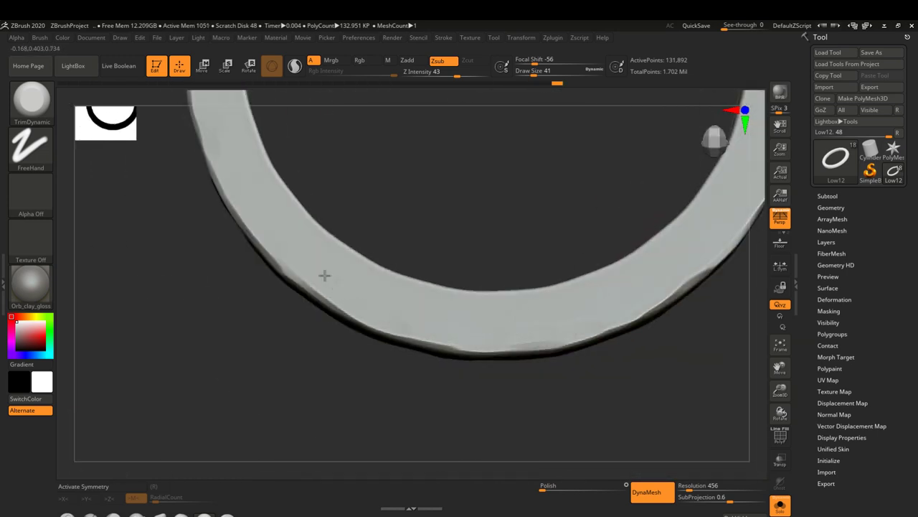
right_click_drag(324, 275, 366, 280)
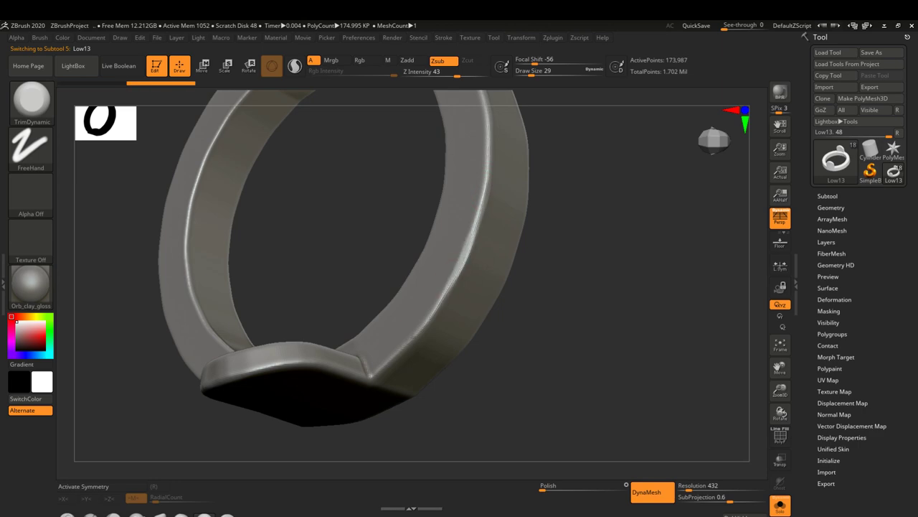
Step: Trim worn edges into the band's inner corner and its rounded tab
mouse_move(402, 272)
left_mouse_down()
mouse_move(489, 259)
mouse_move(537, 324)
mouse_move(508, 316)
mouse_move(474, 263)
mouse_move(530, 218)
mouse_move(570, 240)
mouse_move(531, 268)
mouse_move(484, 193)
mouse_move(518, 239)
mouse_move(519, 343)
mouse_move(506, 333)
mouse_move(555, 163)
mouse_move(432, 342)
mouse_move(465, 332)
mouse_move(531, 251)
left_mouse_up()
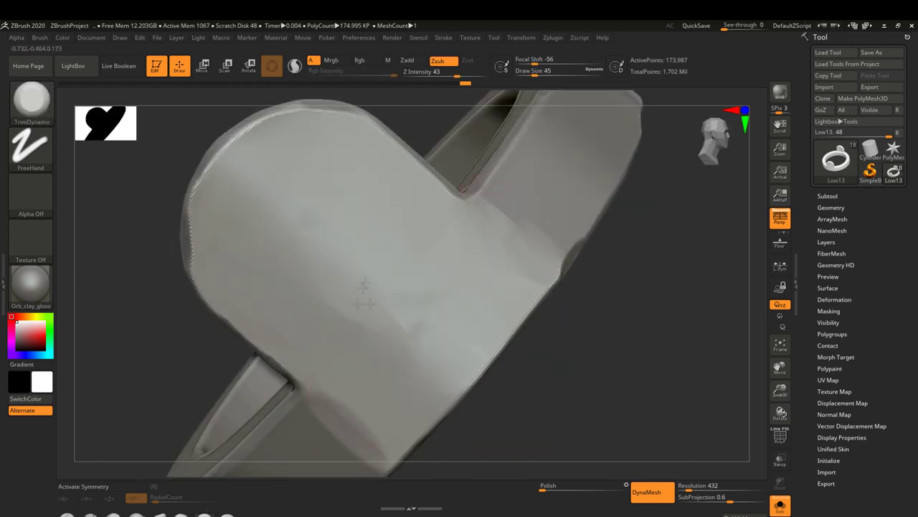
left_click_drag(372, 406, 458, 278)
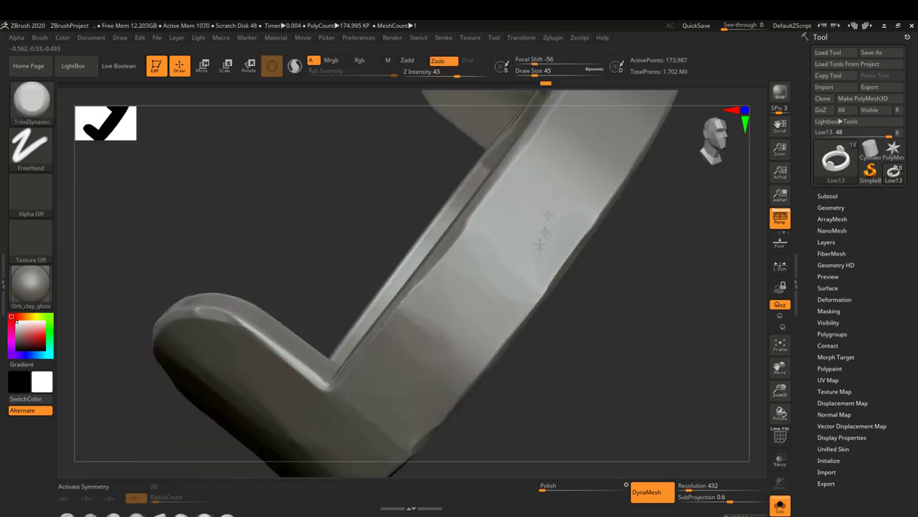
left_click_drag(539, 244, 497, 291)
left_click_drag(560, 181, 558, 223)
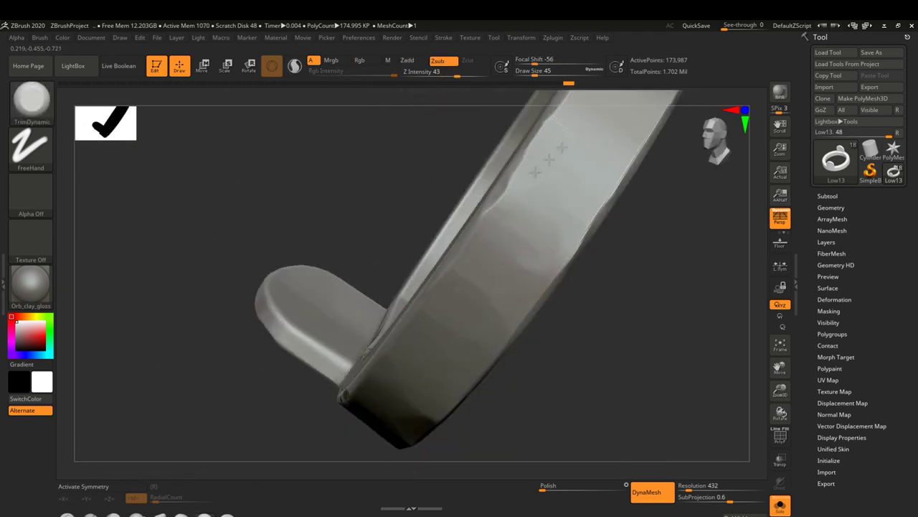
left_click_drag(549, 157, 537, 270)
left_click_drag(492, 251, 499, 275)
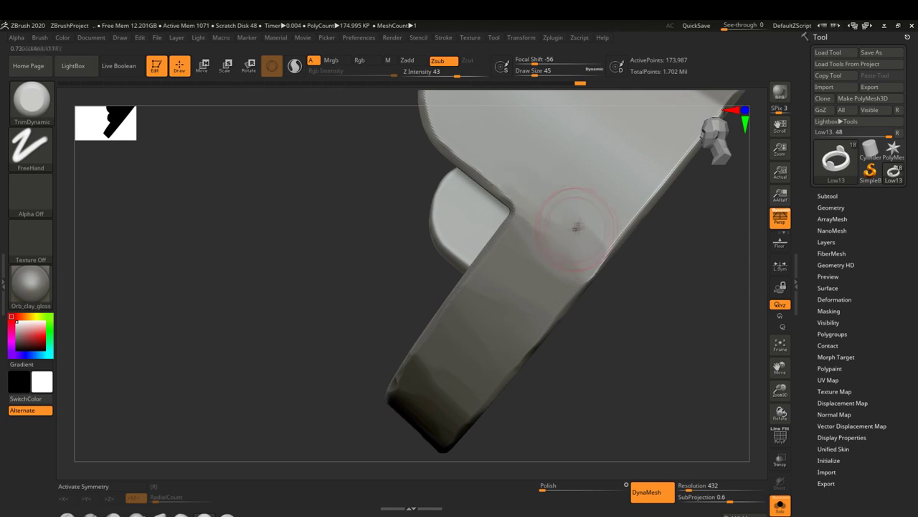
left_click_drag(561, 215, 602, 224)
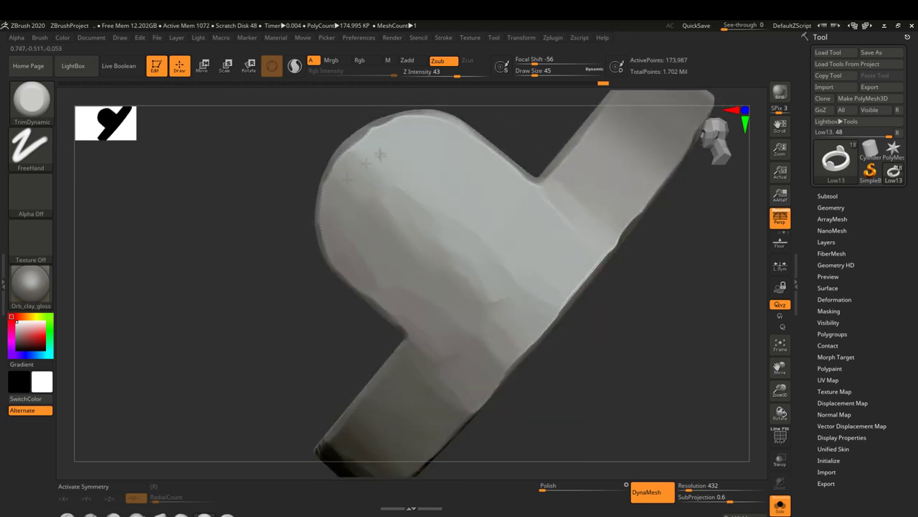
left_click_drag(393, 179, 383, 302)
left_click_drag(500, 389, 543, 305)
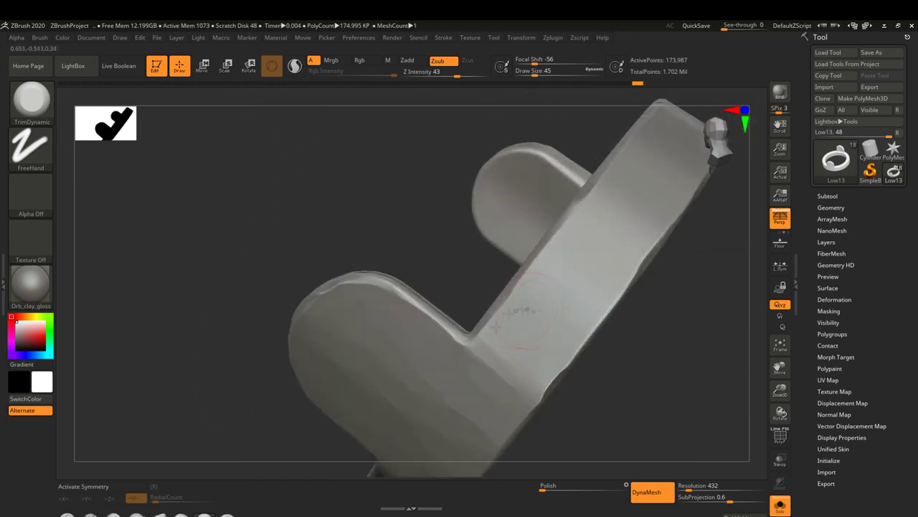
mouse_move(554, 336)
left_mouse_down()
mouse_move(648, 163)
mouse_move(545, 248)
left_mouse_up()
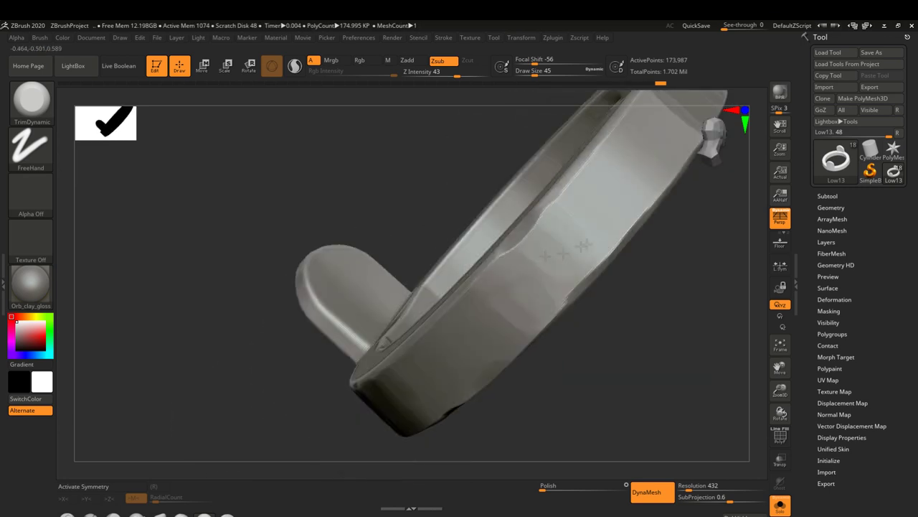
left_click_drag(653, 185, 574, 244)
Step: Continue chipping the band's edge and inner curve around the ring to its leg
right_click_drag(589, 233, 536, 211, "ctrl")
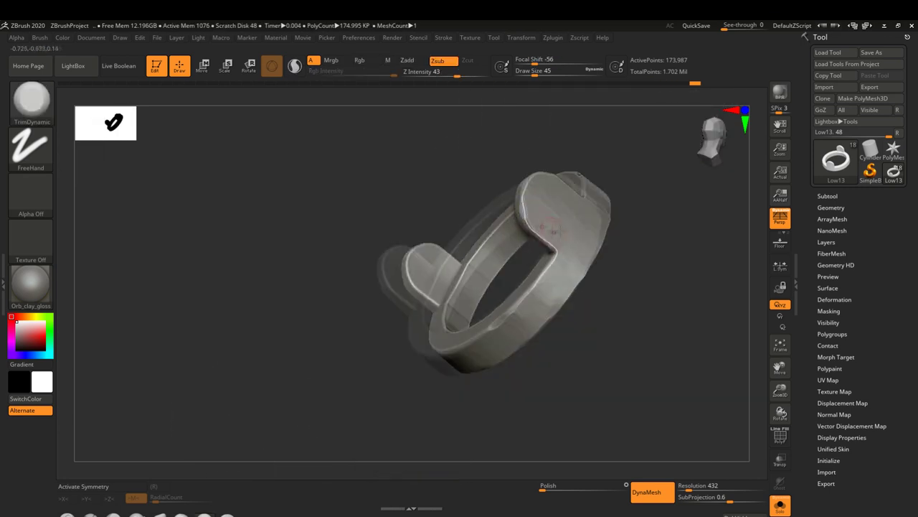
left_click_drag(545, 287, 509, 286)
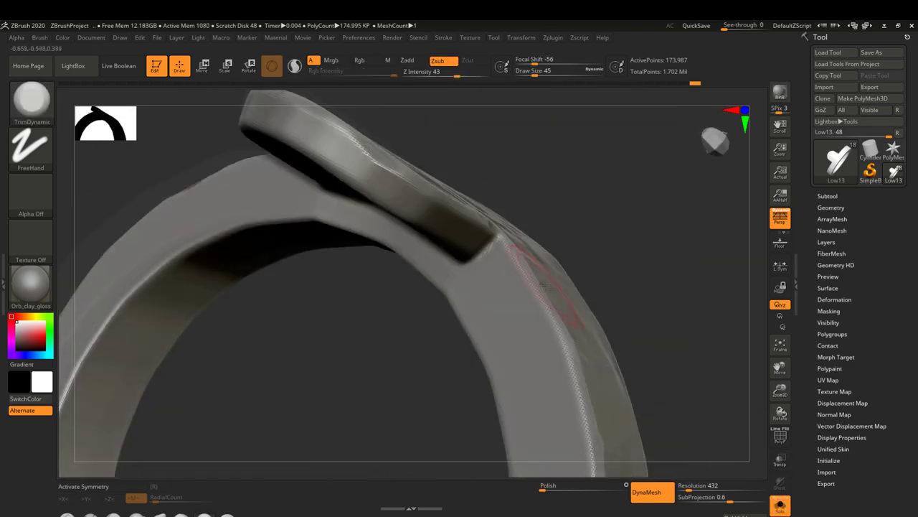
mouse_move(549, 362)
left_mouse_down()
mouse_move(545, 217)
mouse_move(551, 258)
left_mouse_up()
mouse_move(403, 223)
left_mouse_down()
mouse_move(369, 230)
mouse_move(472, 144)
mouse_move(574, 267)
mouse_move(659, 402)
mouse_move(470, 254)
left_mouse_up()
left_click_drag(433, 211, 462, 265)
mouse_move(447, 301)
left_mouse_down()
mouse_move(546, 250)
mouse_move(549, 238)
left_mouse_up()
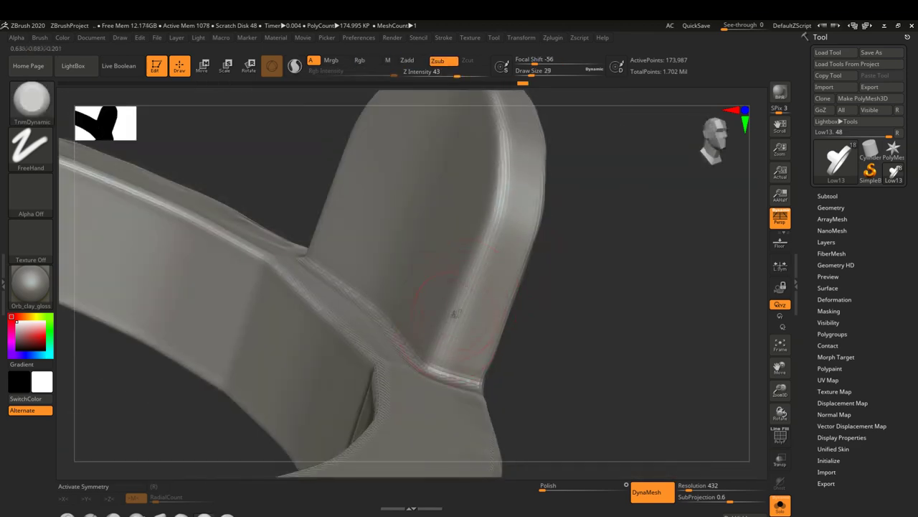
left_click_drag(453, 313, 570, 208)
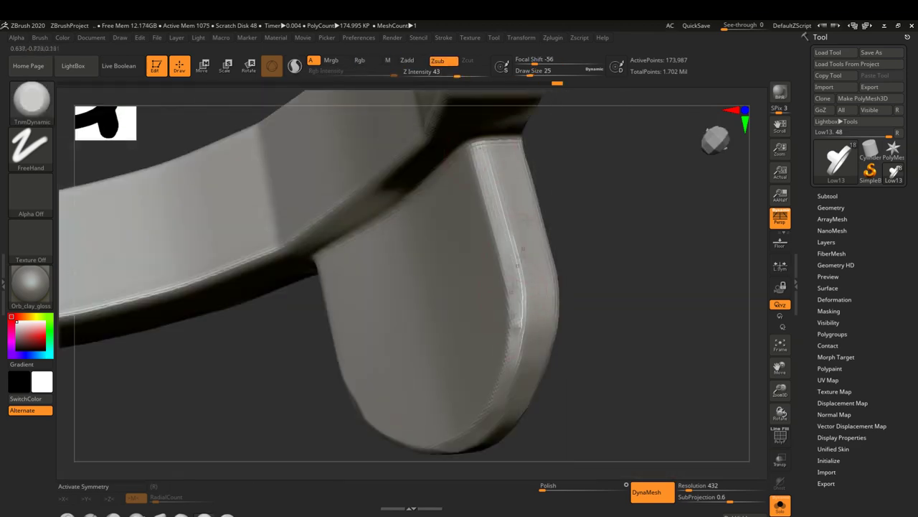
mouse_move(524, 232)
left_mouse_down()
mouse_move(509, 368)
mouse_move(501, 330)
left_mouse_up()
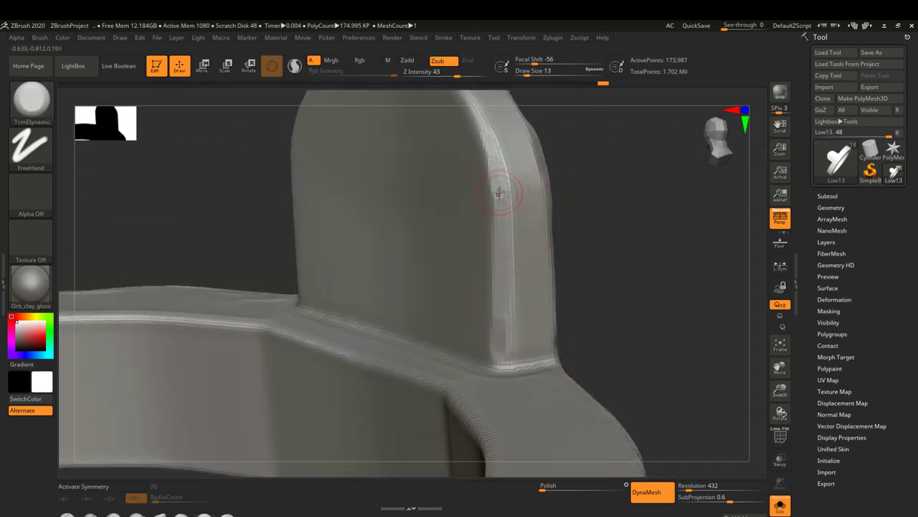
left_click_drag(498, 193, 583, 380)
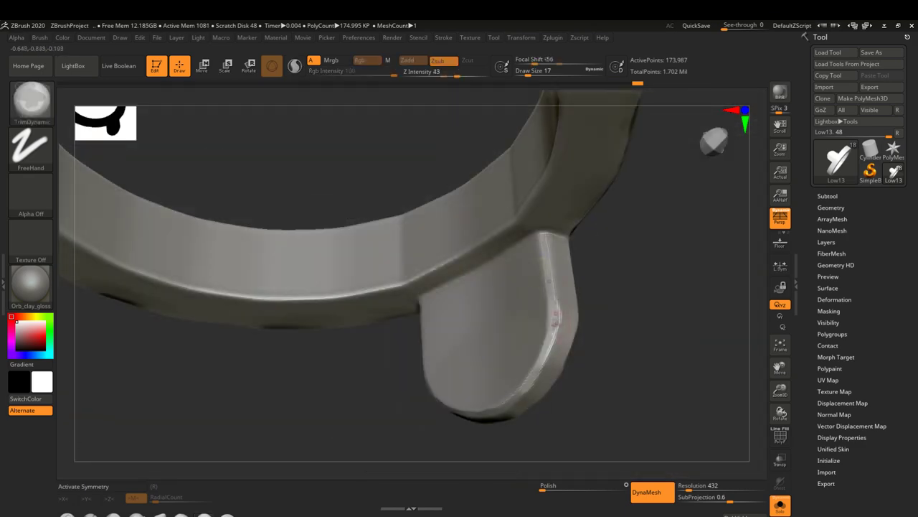
left_click_drag(583, 380, 570, 259)
mouse_move(533, 387)
left_mouse_down()
mouse_move(476, 322)
mouse_move(588, 412)
left_mouse_up()
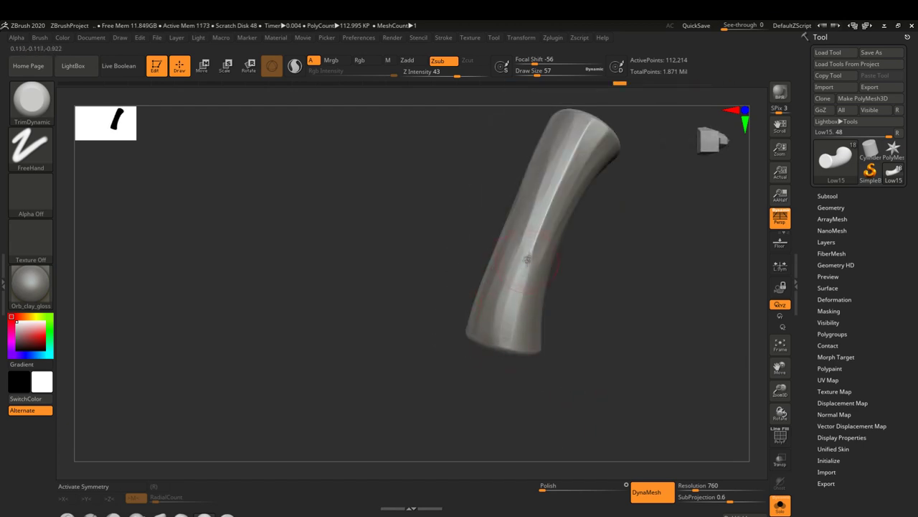
Step: Trim worn facets into the Low15 grip, turning it upright to its top face
mouse_move(535, 335)
left_mouse_down()
mouse_move(545, 299)
mouse_move(567, 287)
left_mouse_up()
mouse_move(623, 320)
left_mouse_down()
mouse_move(646, 323)
mouse_move(482, 275)
left_mouse_up()
left_click_drag(590, 270, 634, 230)
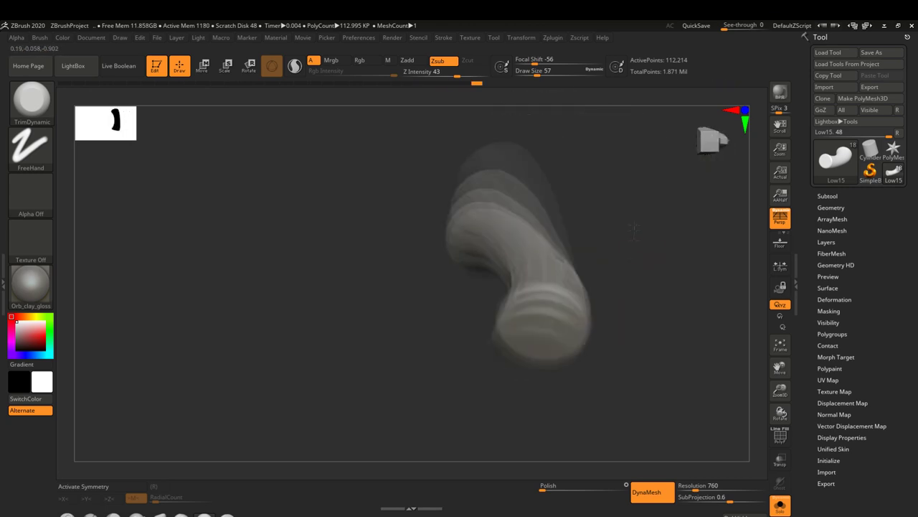
left_click_drag(609, 306, 293, 336)
Step: Stamp wood grain onto the grip with the Lu_WoodStump brush
key("b")
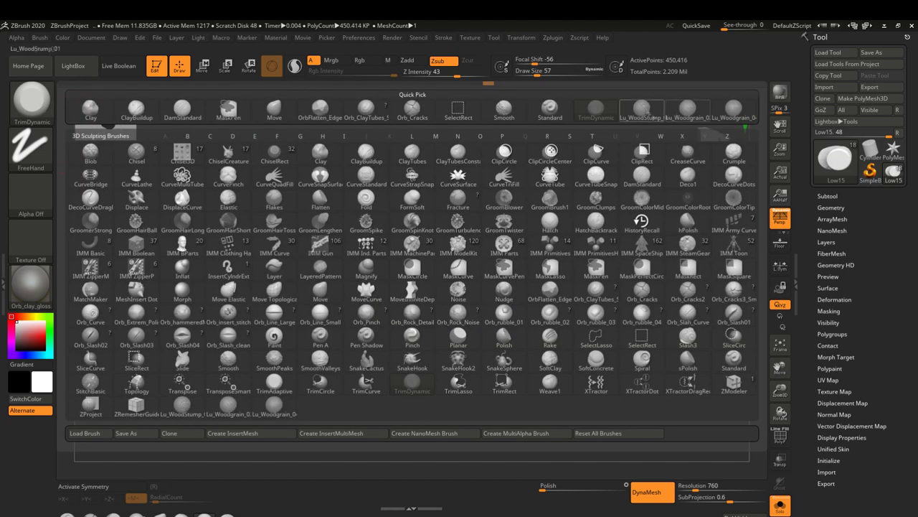
left_click(445, 302)
left_click_drag(404, 445, 480, 295)
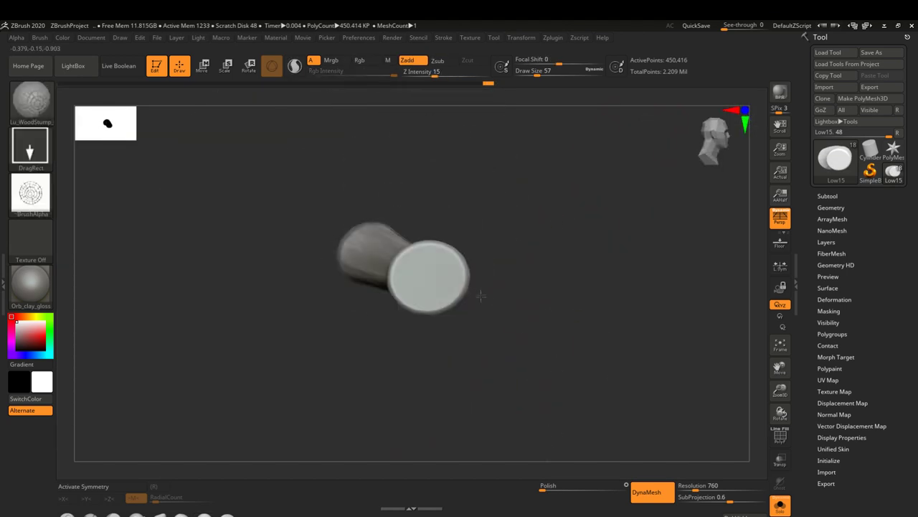
left_click_drag(419, 400, 372, 229)
Step: Return to TrimDynamic and carve a thin crack and wear into the grip
key("b")
key("t")
key("d")
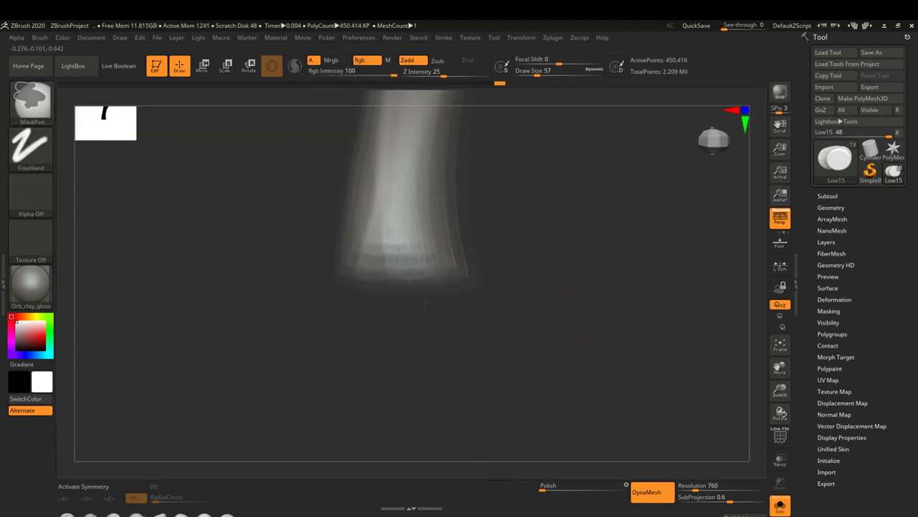
mouse_move(464, 239)
left_mouse_down()
mouse_move(637, 304)
mouse_move(610, 297)
left_mouse_up()
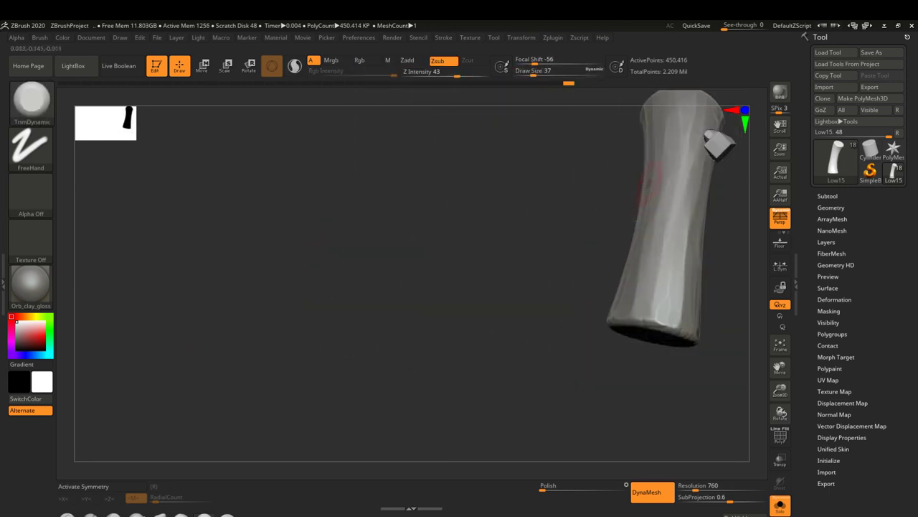
left_click_drag(511, 271, 262, 203)
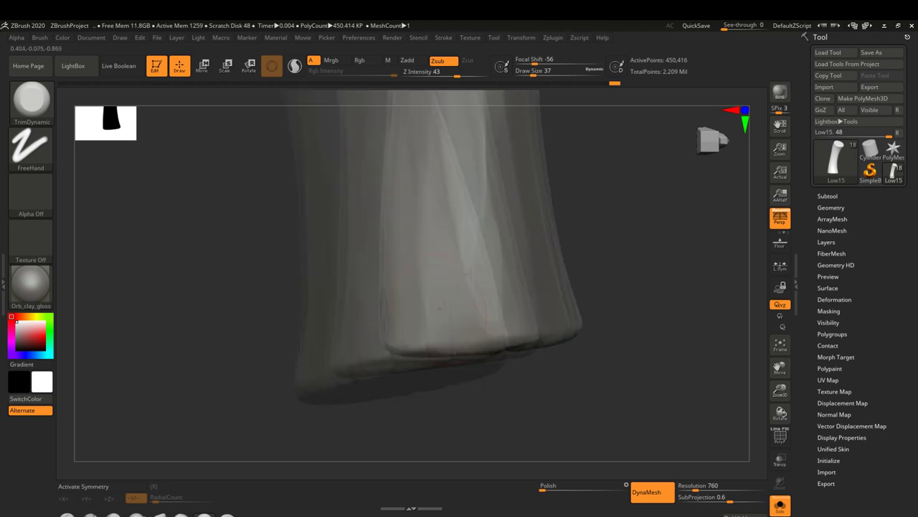
left_click_drag(502, 266, 413, 280, "alt")
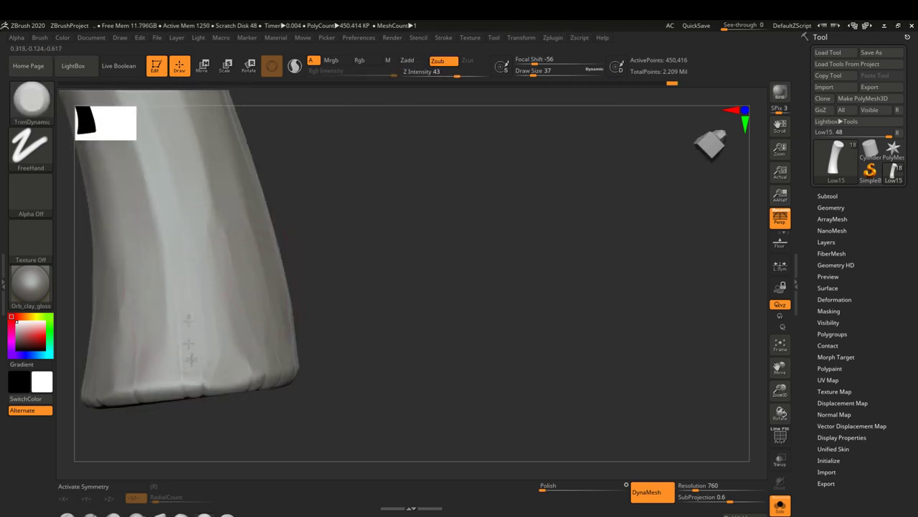
mouse_move(205, 327)
left_mouse_down()
mouse_move(266, 199)
mouse_move(524, 349)
mouse_move(288, 397)
left_mouse_up()
Step: Turn Solo off to show the whole bucket and move in on the handle grip
left_click(780, 505)
mouse_move(619, 283)
left_mouse_down()
mouse_move(488, 295)
mouse_move(255, 462)
left_mouse_up()
right_click_drag(456, 193, 463, 173)
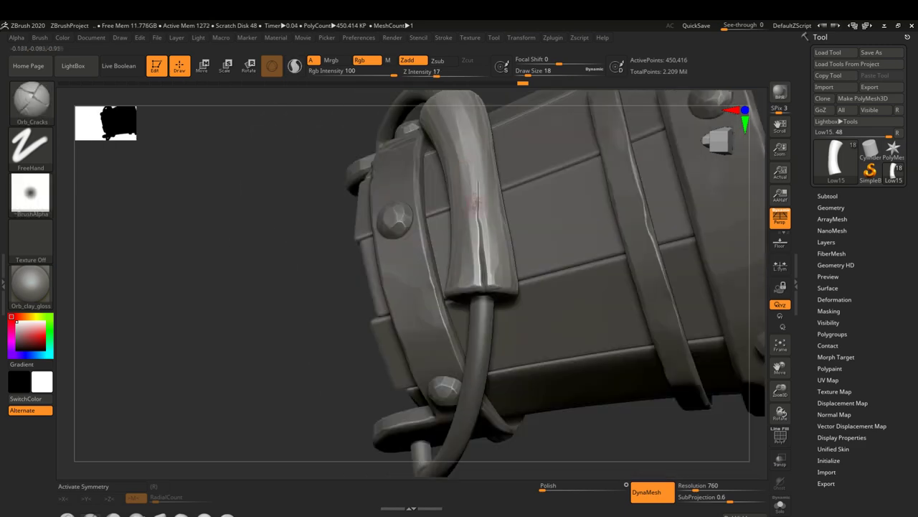
Step: Carve three cracks down the handle grip with Orb_Cracks, plus another along the grip's side
right_click_drag(467, 266, 506, 253)
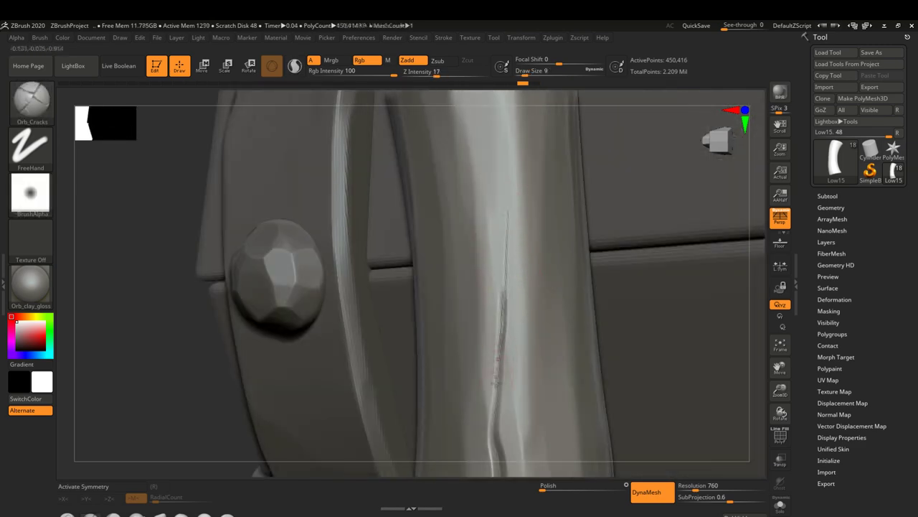
right_click_drag(500, 350, 484, 296)
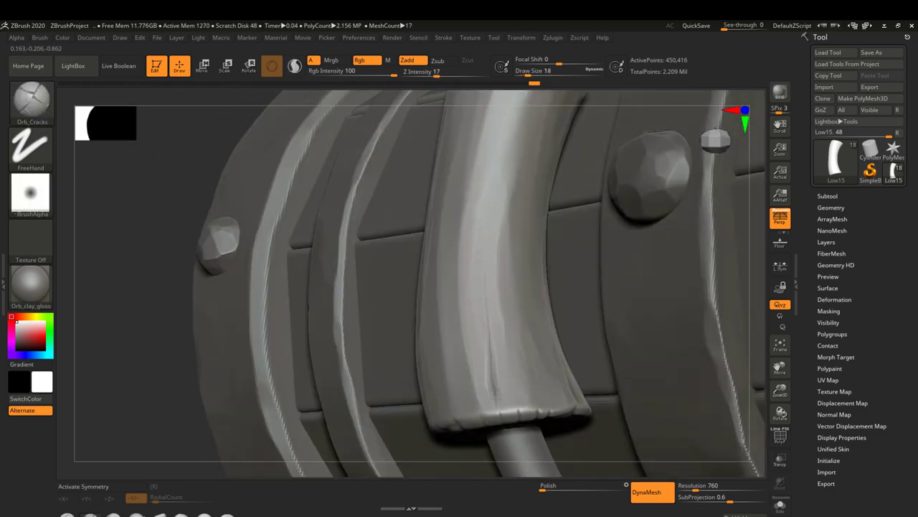
right_click_drag(485, 308, 481, 364)
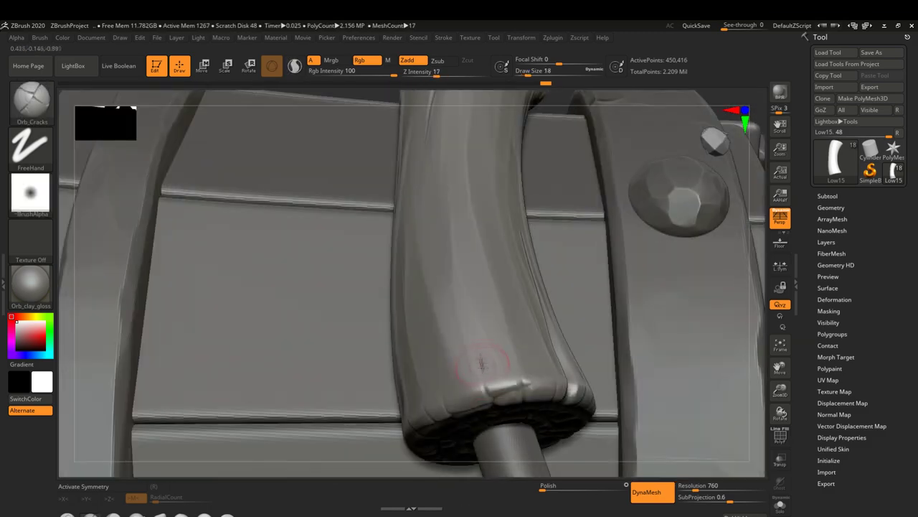
right_click_drag(485, 367, 488, 337)
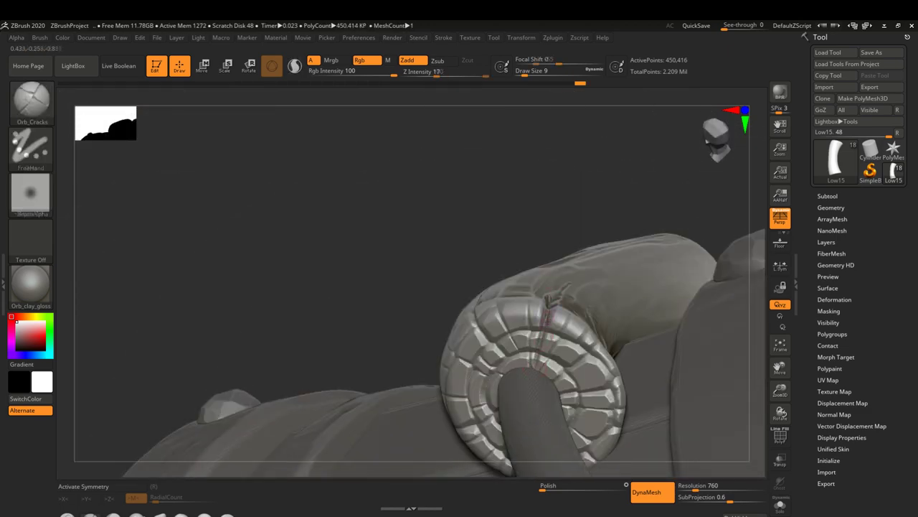
right_click_drag(547, 315, 554, 272)
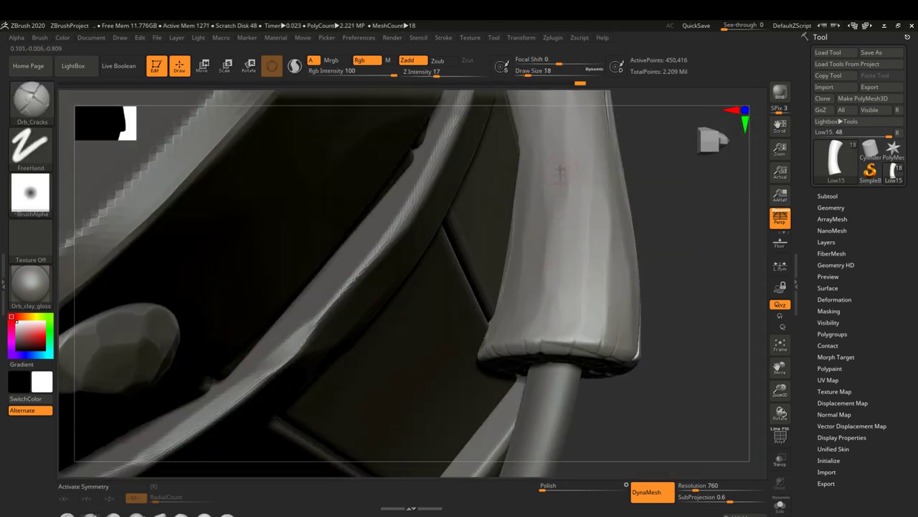
right_click_drag(563, 319, 439, 320)
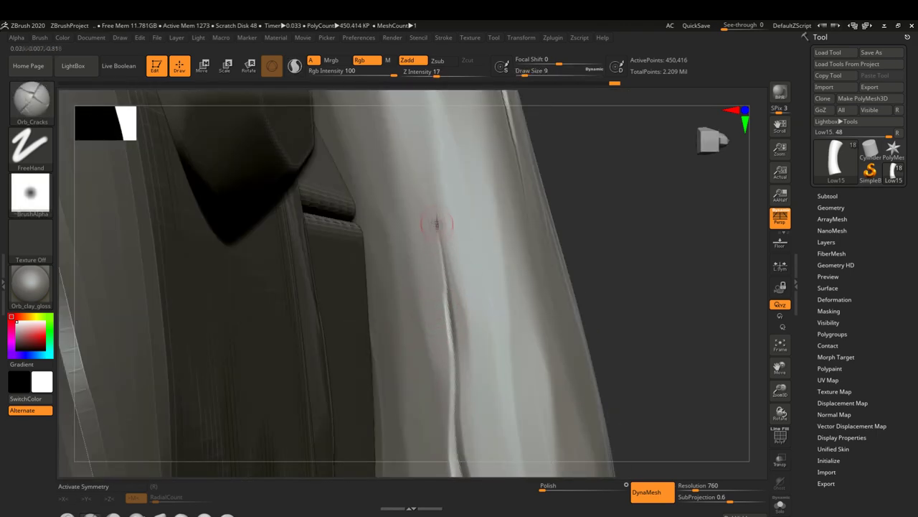
right_click_drag(448, 330, 474, 337)
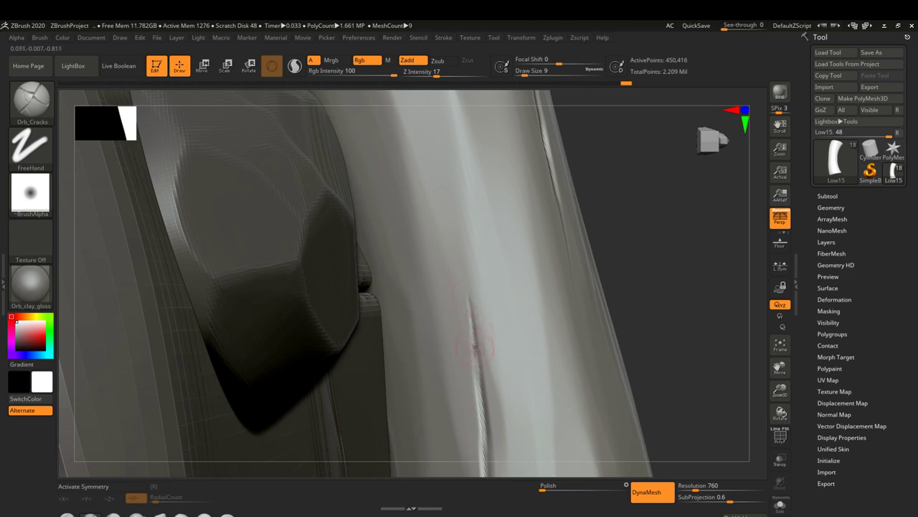
right_click_drag(471, 316, 520, 199)
key("f")
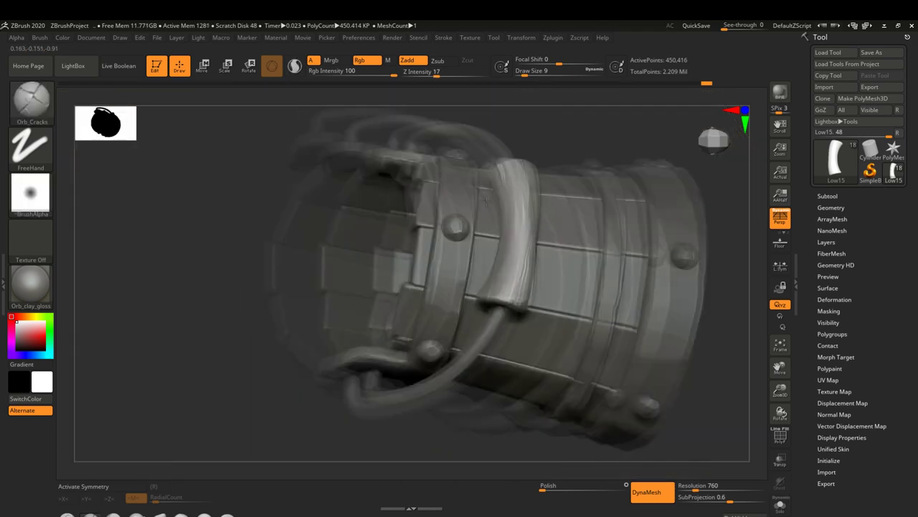
right_click_drag(523, 287, 549, 222, "alt")
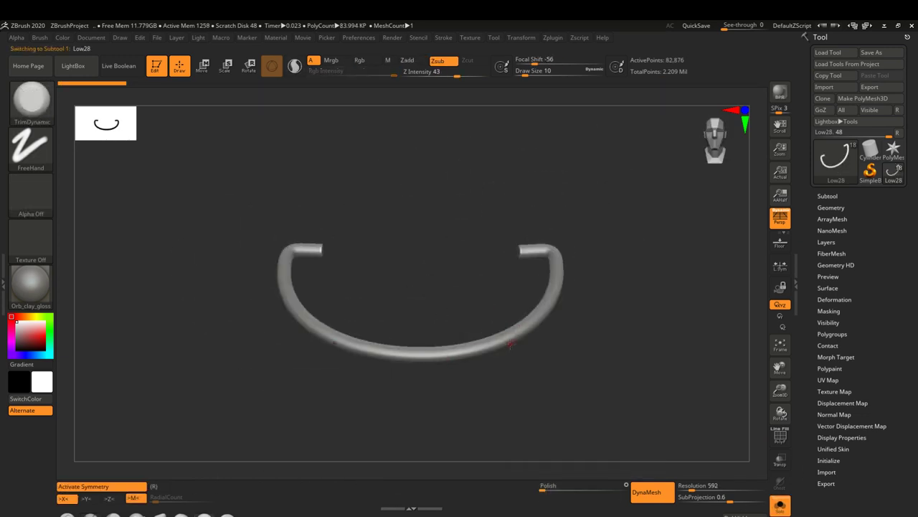
Step: Orbit around the soloed U-shaped Low28 handle wire to view its ends and long arc
mouse_move(564, 391)
left_mouse_down()
mouse_move(589, 215)
mouse_move(613, 194)
left_mouse_up()
mouse_move(543, 330)
left_mouse_down()
mouse_move(524, 287)
mouse_move(553, 359)
mouse_move(494, 473)
mouse_move(523, 283)
mouse_move(545, 358)
mouse_move(542, 287)
mouse_move(635, 316)
mouse_move(585, 337)
mouse_move(616, 225)
mouse_move(615, 308)
mouse_move(573, 359)
left_mouse_up()
mouse_move(585, 262)
left_mouse_down()
mouse_move(596, 244)
mouse_move(585, 287)
left_mouse_up()
left_click_drag(567, 359, 453, 277)
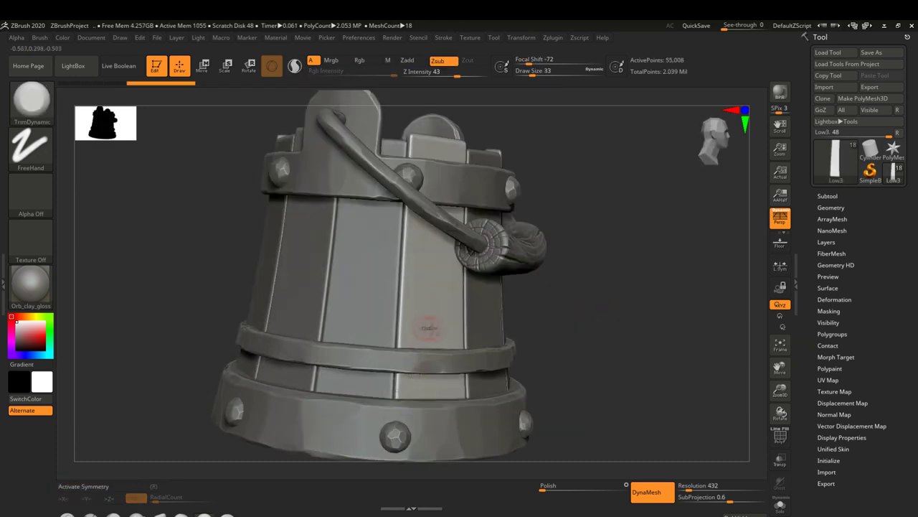
Step: Orbit the isolated stave to inspect its ends and edges, frame it, then step to the next subtool
left_click_drag(496, 280, 532, 201)
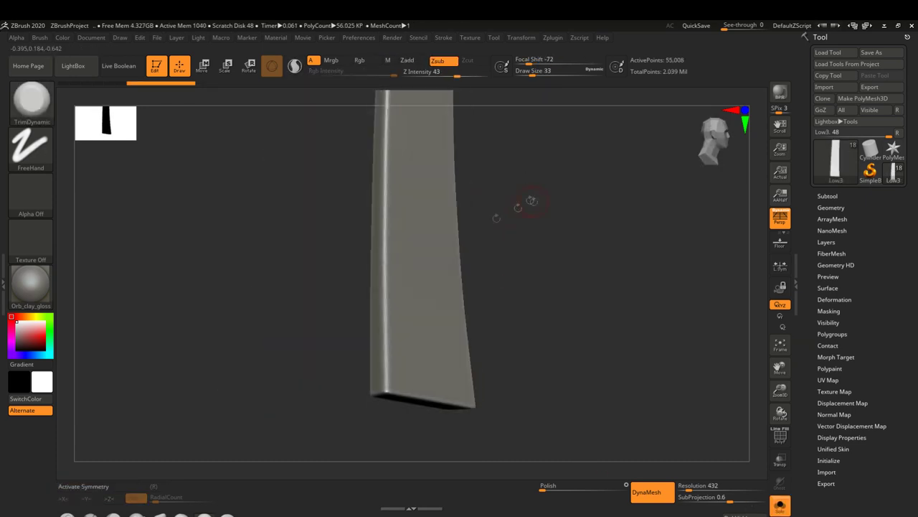
left_click_drag(385, 354, 406, 161)
left_click_drag(402, 425, 499, 228)
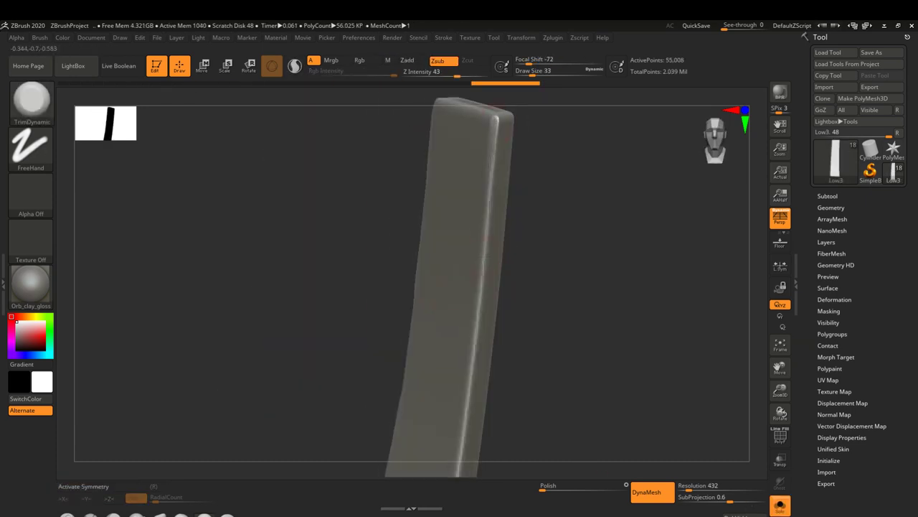
left_click_drag(565, 205, 480, 347)
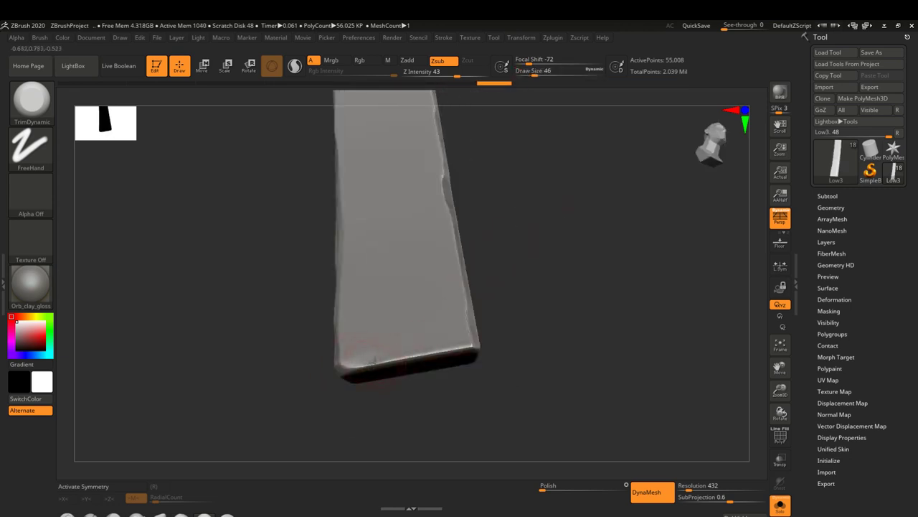
left_click_drag(479, 347, 393, 249)
mouse_move(443, 213)
left_mouse_down()
mouse_move(415, 288)
mouse_move(475, 309)
left_mouse_up()
mouse_move(490, 378)
left_mouse_down()
mouse_move(316, 187)
mouse_move(481, 294)
left_mouse_up()
key("f")
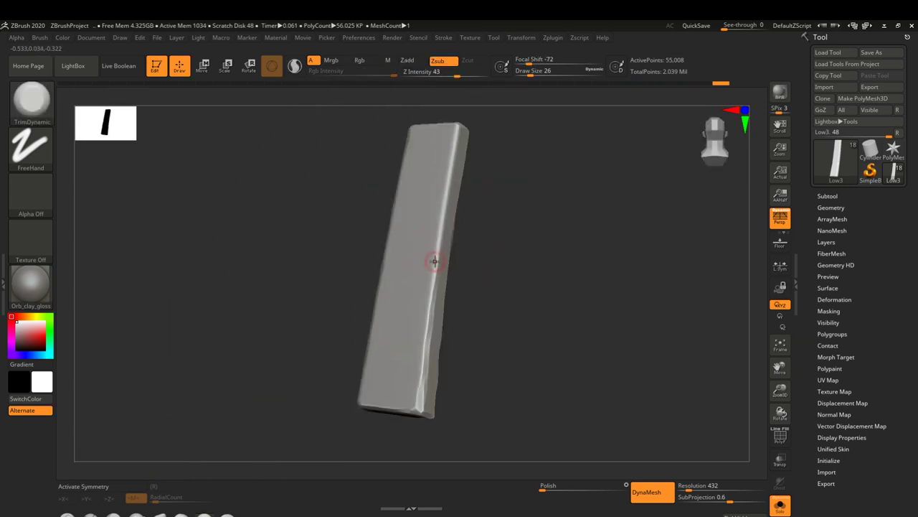
key("alt+Down")
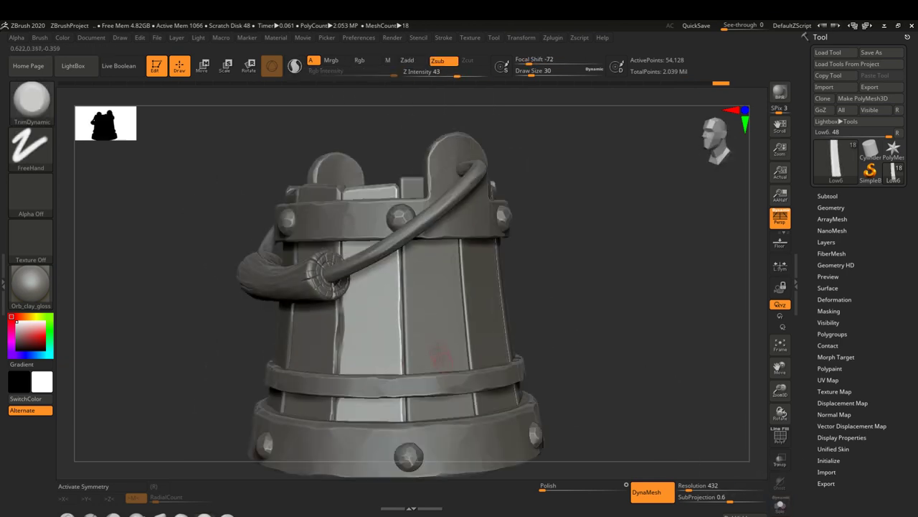
Step: Step through stave subtools in Solo, bring the whole bucket back, then solo the current stave
left_click(780, 505)
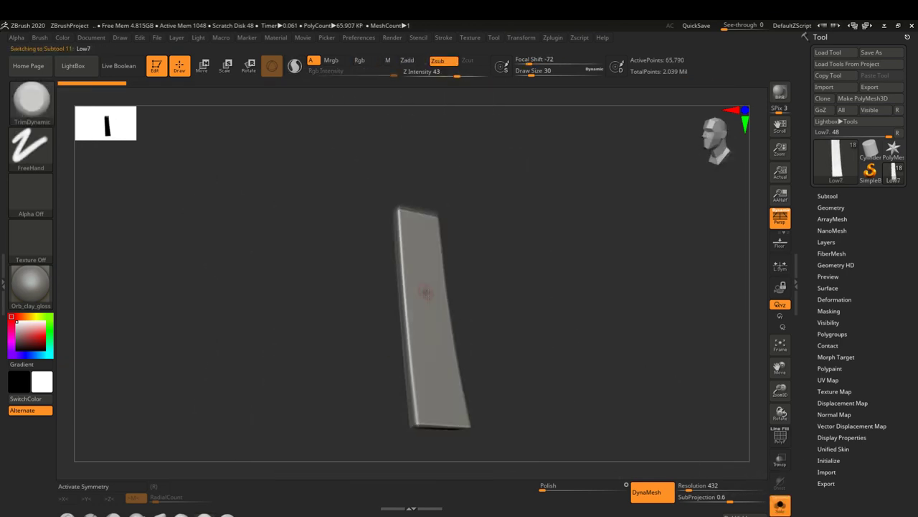
left_click(402, 142, "alt")
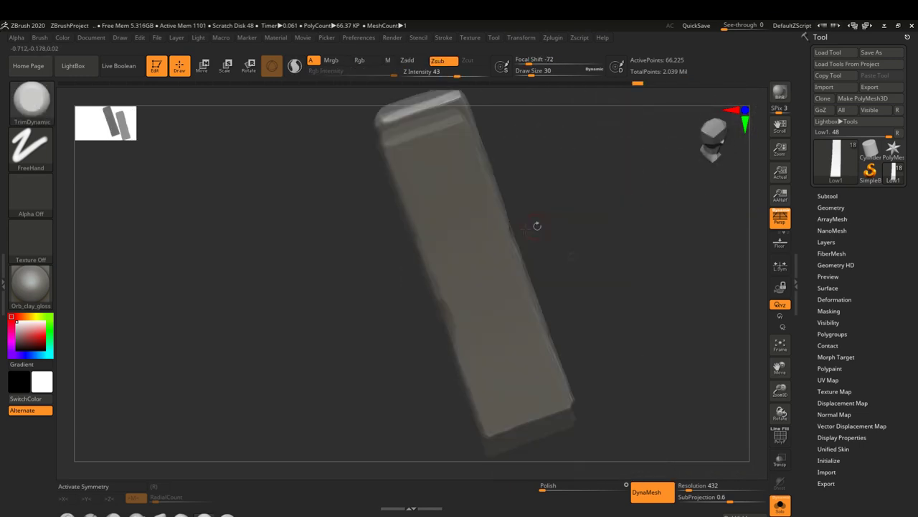
left_click(780, 505)
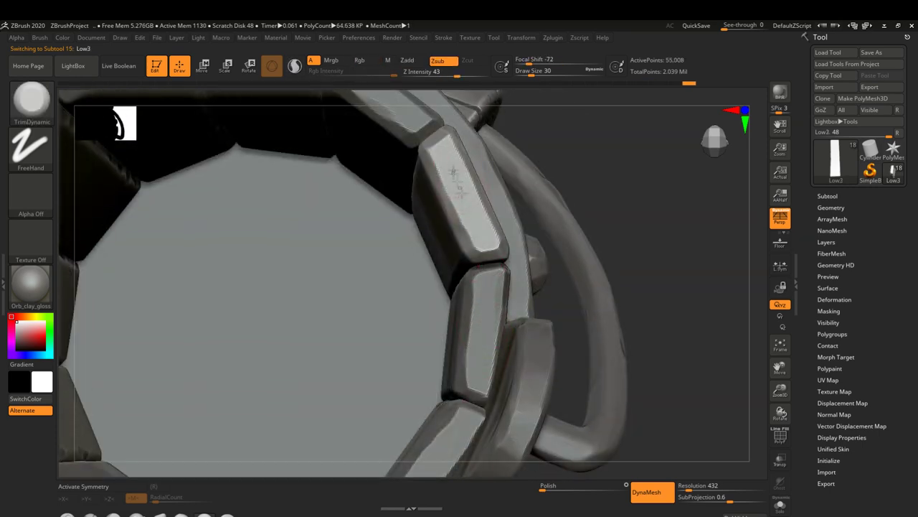
key("alt+s")
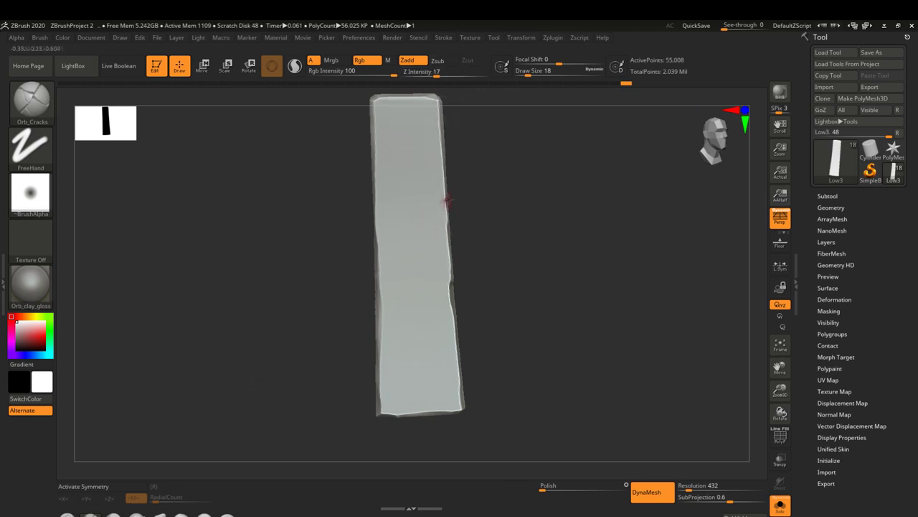
Step: Carve long cracks down the current stave and then down the soloed Low4 stave
mouse_move(405, 359)
left_mouse_down()
mouse_move(406, 212)
mouse_move(419, 162)
left_mouse_up()
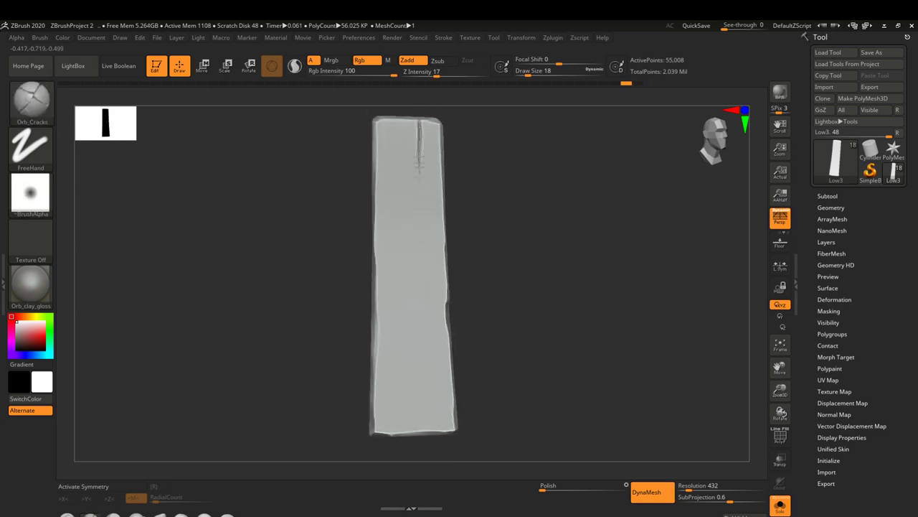
left_click_drag(431, 415, 410, 246)
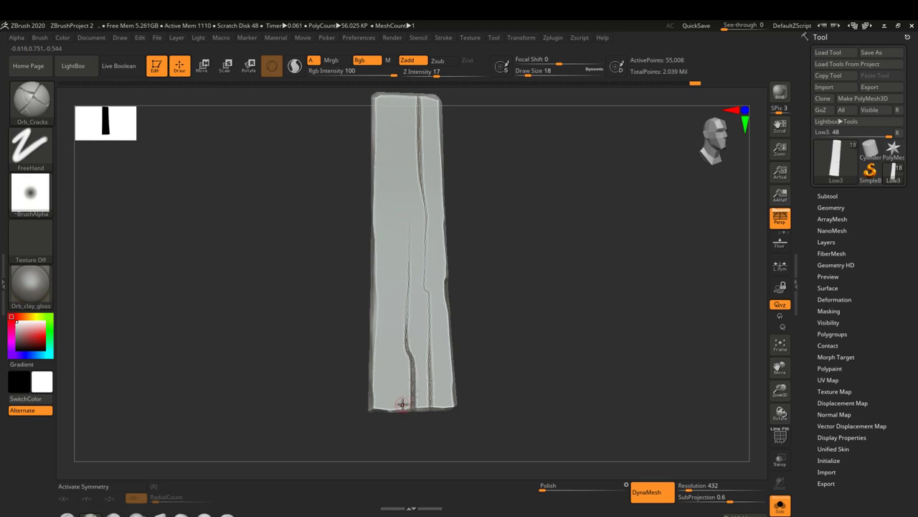
left_click_drag(403, 404, 388, 354)
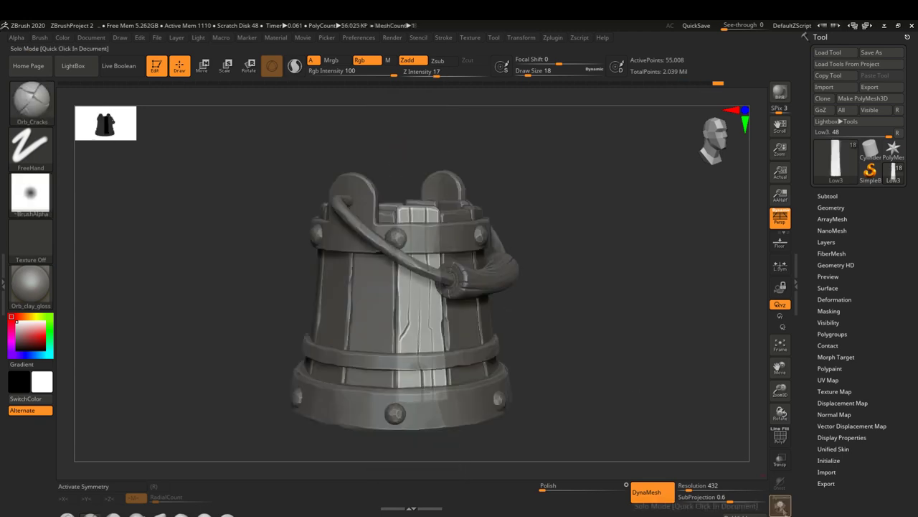
left_click(498, 266, "alt")
left_click_drag(498, 267, 478, 231, "shift")
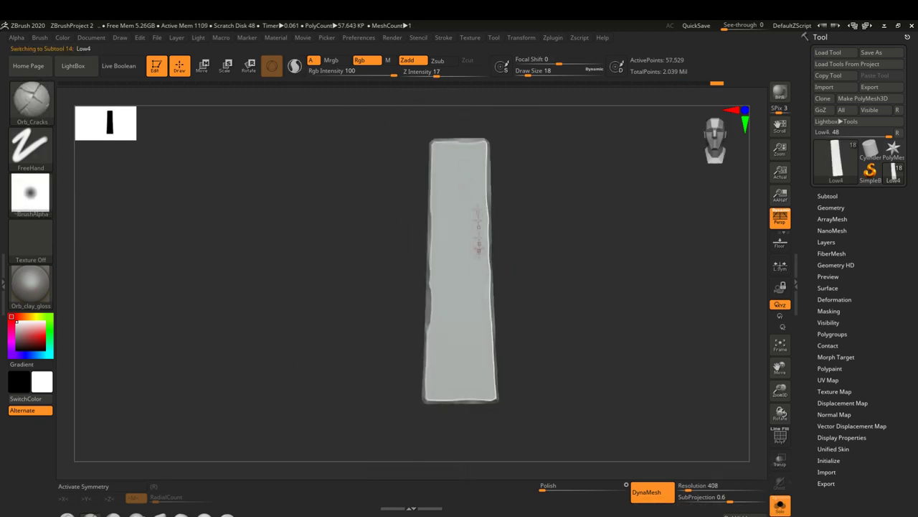
left_click_drag(466, 340, 442, 235)
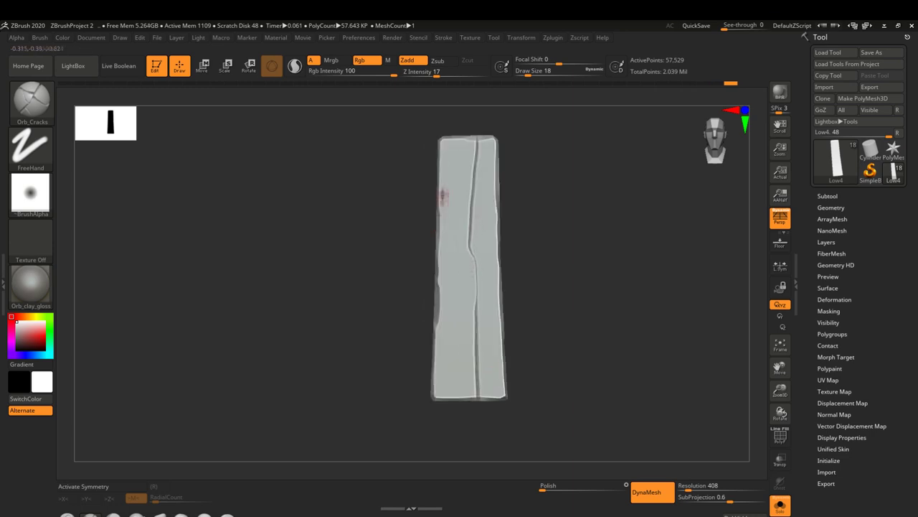
left_click_drag(452, 223, 457, 379)
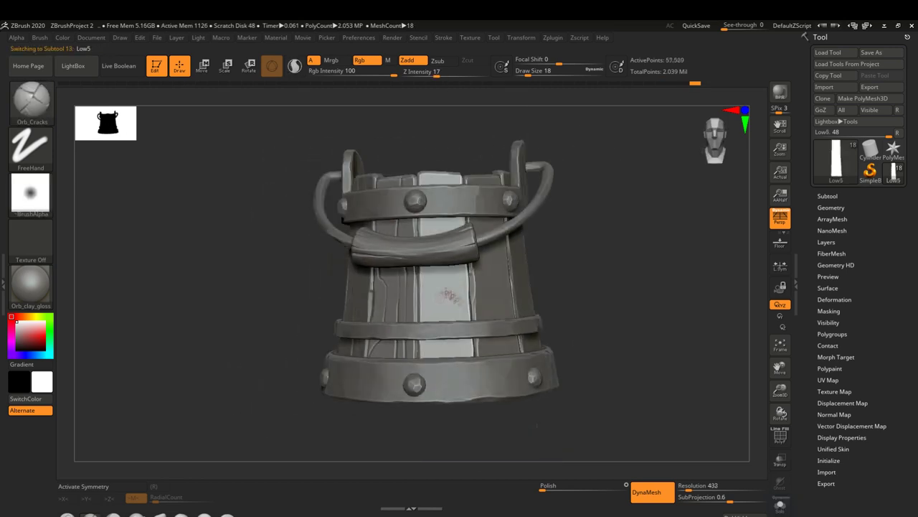
Step: Extend a crack to the bottom of the Low5 stave and add more grooves
left_click(470, 204, "alt")
left_click_drag(455, 345, 456, 435)
right_click_drag(456, 435, 452, 262)
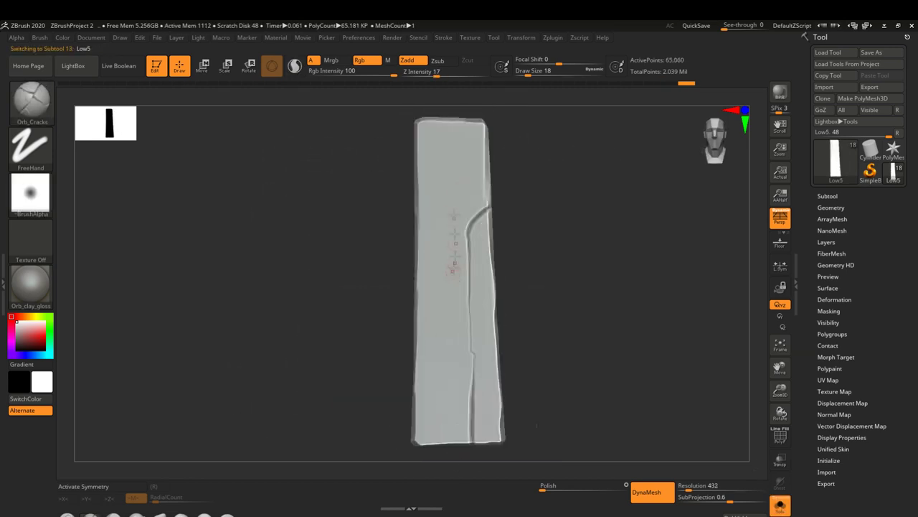
right_click_drag(451, 336, 433, 399, "alt")
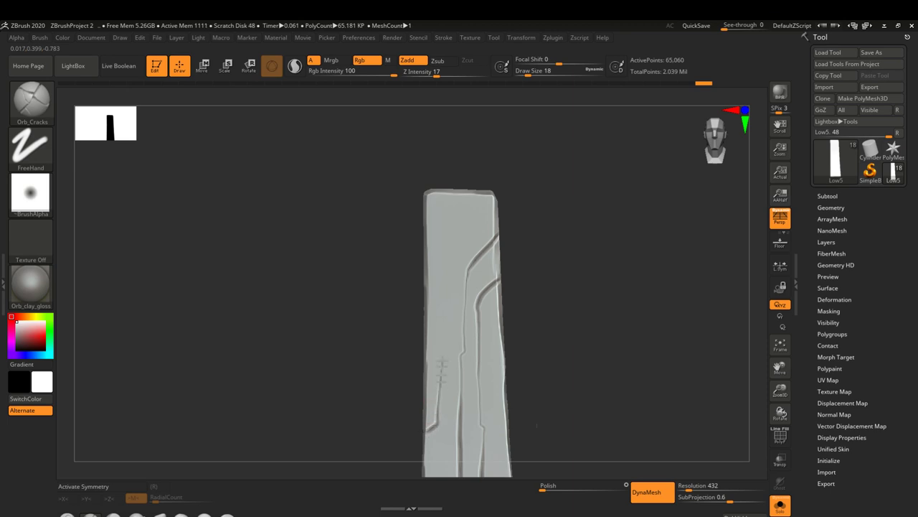
mouse_move(454, 179)
right_mouse_down()
mouse_move(459, 287)
mouse_move(499, 318)
right_mouse_up()
left_click(780, 505)
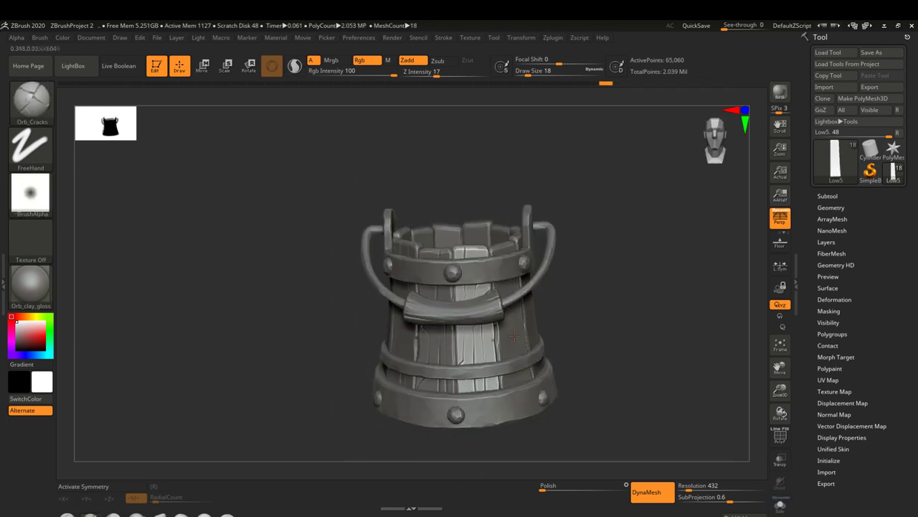
Step: Carve cracks into the upper part of the Low6 stave, then show the whole bucket
left_click(499, 318, "alt")
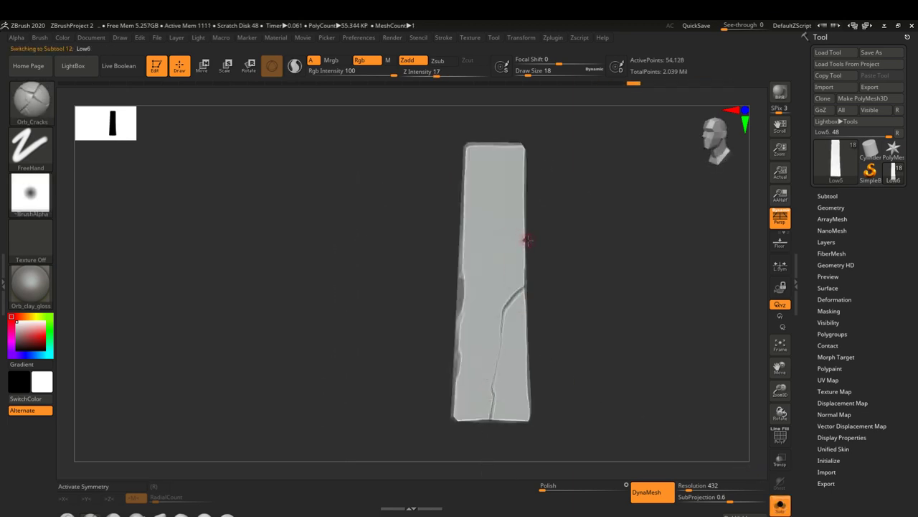
right_click_drag(467, 381, 449, 409, "alt")
right_click_drag(497, 197, 487, 320)
key("ctrl")
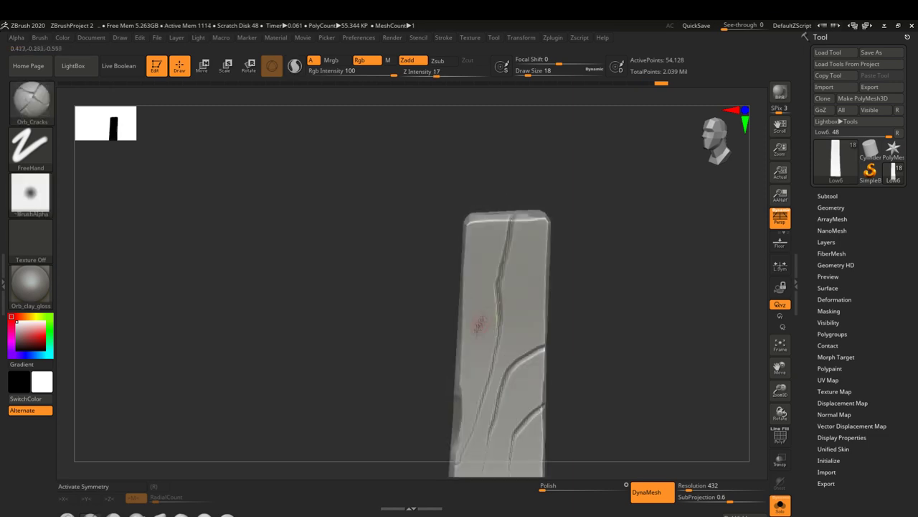
key("ctrl+shift+s")
Step: Isolate the Low7 stave, carve cracks along it, and check them before unsoloing
mouse_move(597, 312)
left_mouse_down()
mouse_move(602, 329)
mouse_move(549, 271)
left_mouse_up()
left_click(549, 272, "alt")
key("ctrl+shift+s")
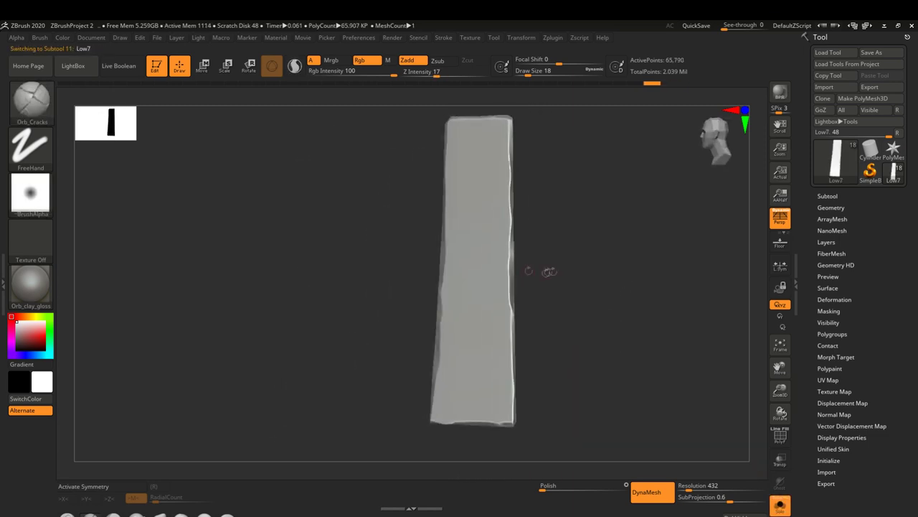
right_click_drag(458, 378, 537, 195)
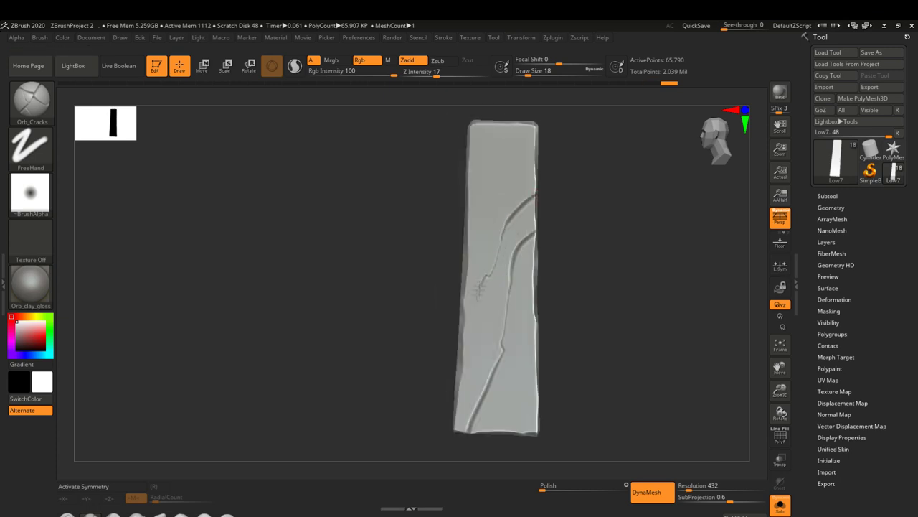
right_click_drag(478, 287, 453, 376)
mouse_move(513, 188)
right_mouse_down()
mouse_move(502, 272)
mouse_move(509, 324)
right_mouse_up()
key("ctrl+shift+s")
Step: Isolate the Low8 stave and inspect its top edge and carved grooves from several angles
mouse_move(570, 334)
right_mouse_down()
mouse_move(549, 230)
mouse_move(495, 194)
right_mouse_up()
left_click(493, 192, "alt")
key("ctrl+shift+s")
mouse_move(467, 167)
right_mouse_down()
mouse_move(460, 237)
mouse_move(472, 242)
mouse_move(455, 332)
mouse_move(445, 341)
right_mouse_up()
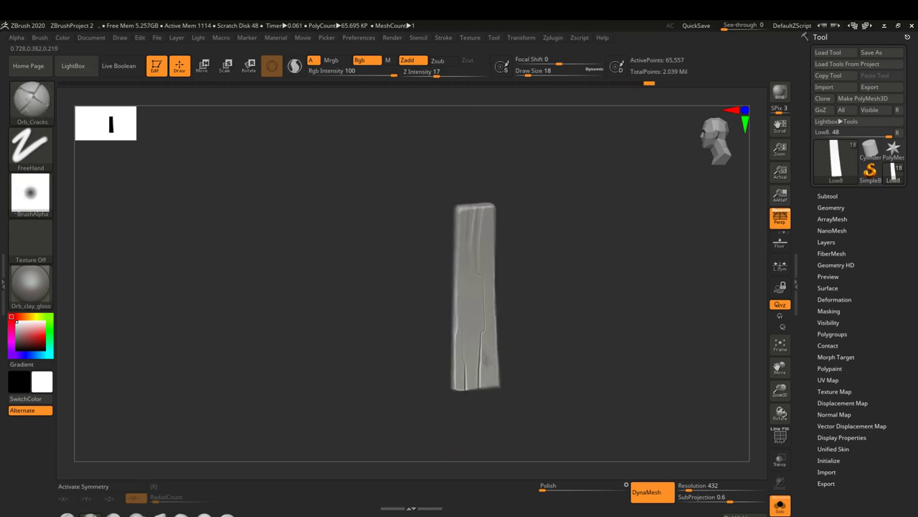
key("ctrl+shift+s")
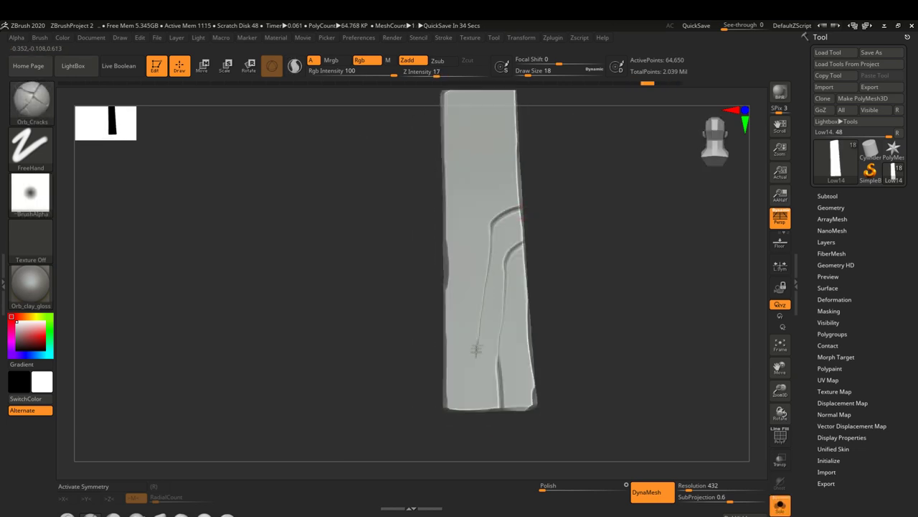
left_click_drag(479, 332, 466, 313, "alt")
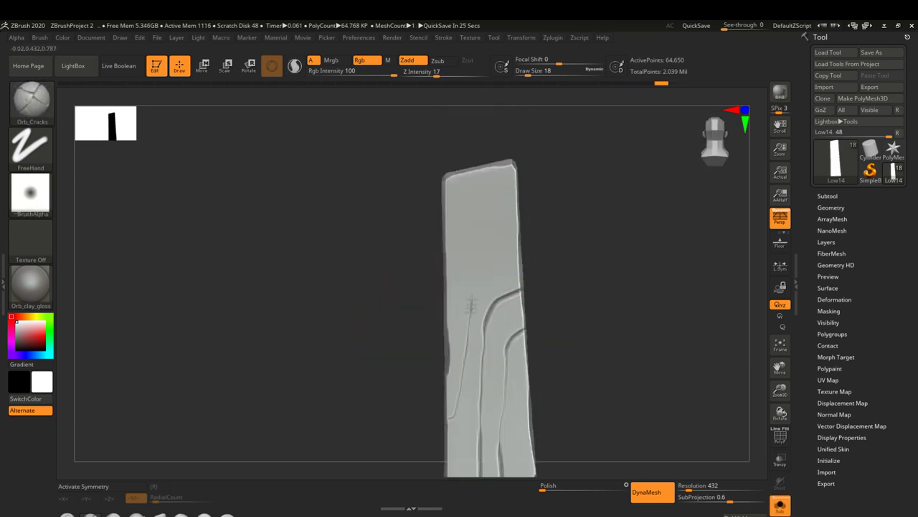
right_click_drag(468, 327, 483, 309, "ctrl")
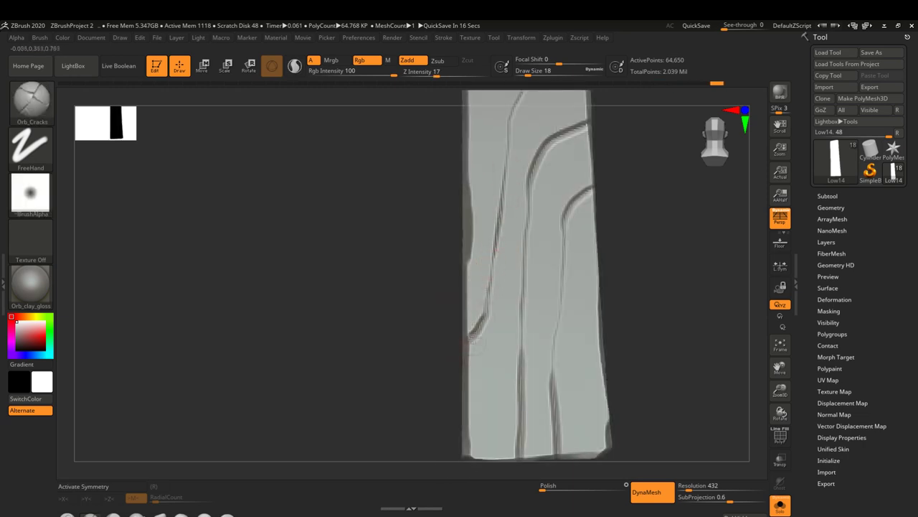
right_click_drag(469, 341, 448, 376)
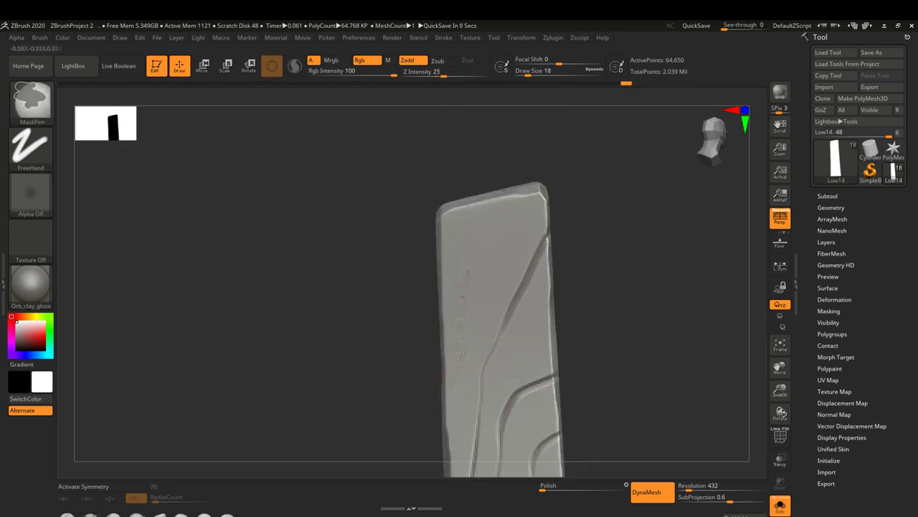
mouse_move(474, 322)
right_mouse_down()
mouse_move(470, 344)
mouse_move(495, 260)
right_mouse_up()
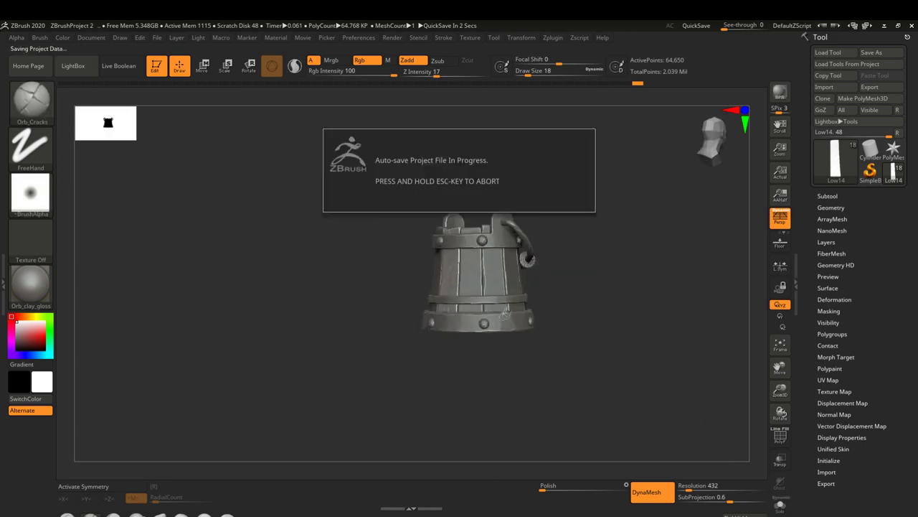
Step: Carve crack grooves along the soloed Low stave and then the Low1 stave
left_click(436, 182, "alt")
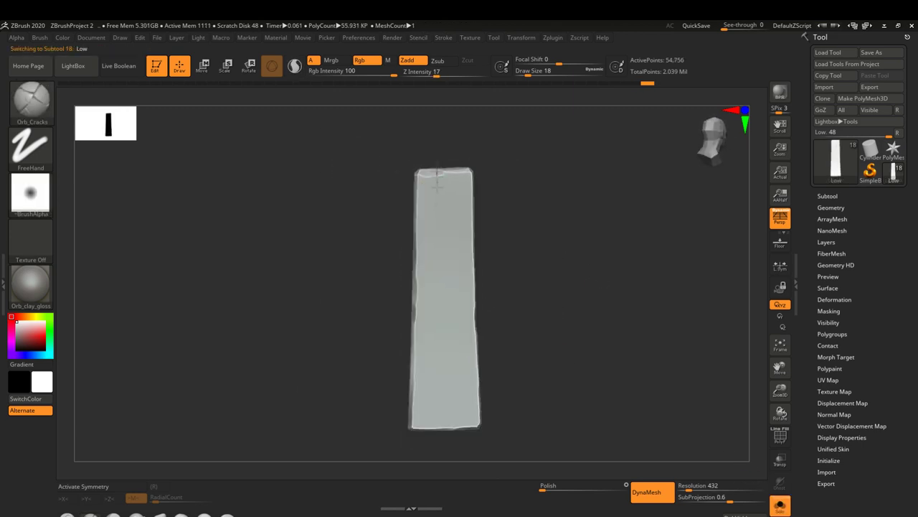
right_click_drag(464, 186, 438, 340, "alt")
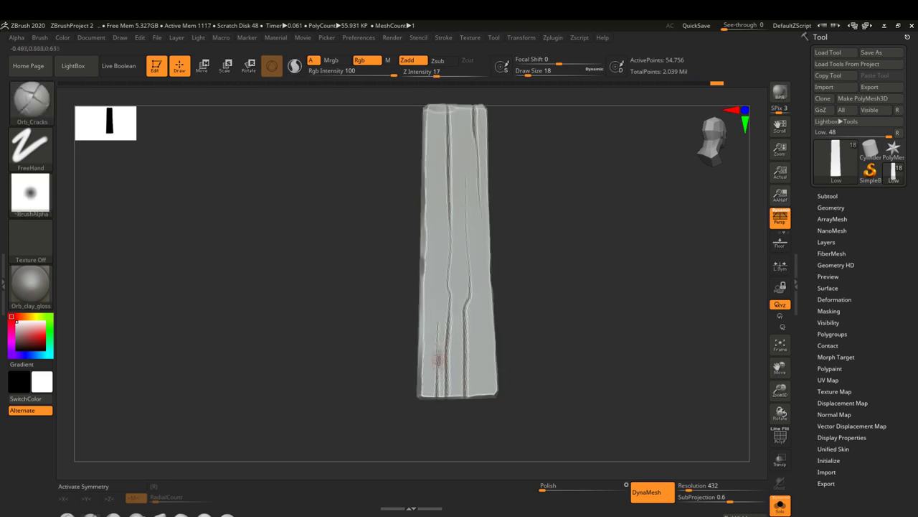
left_click(445, 170, "alt")
left_click_drag(424, 151, 452, 227)
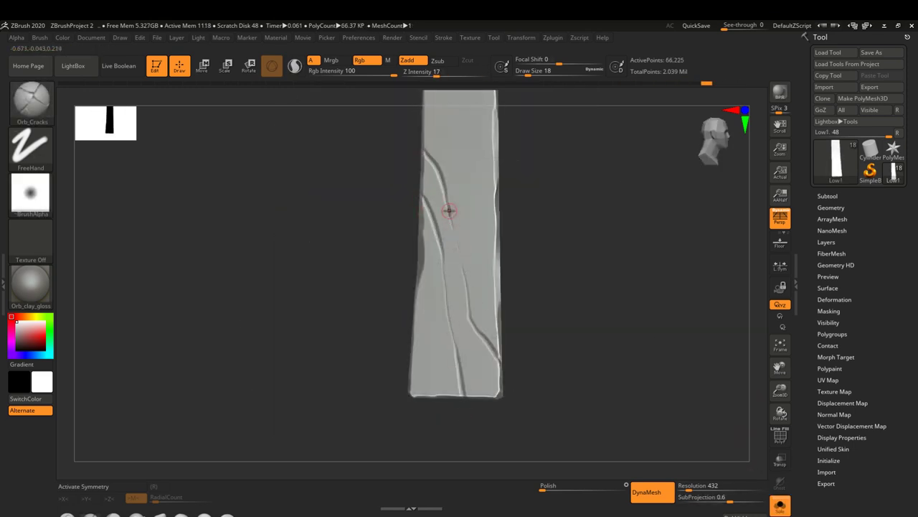
right_click_drag(467, 108, 483, 173, "alt")
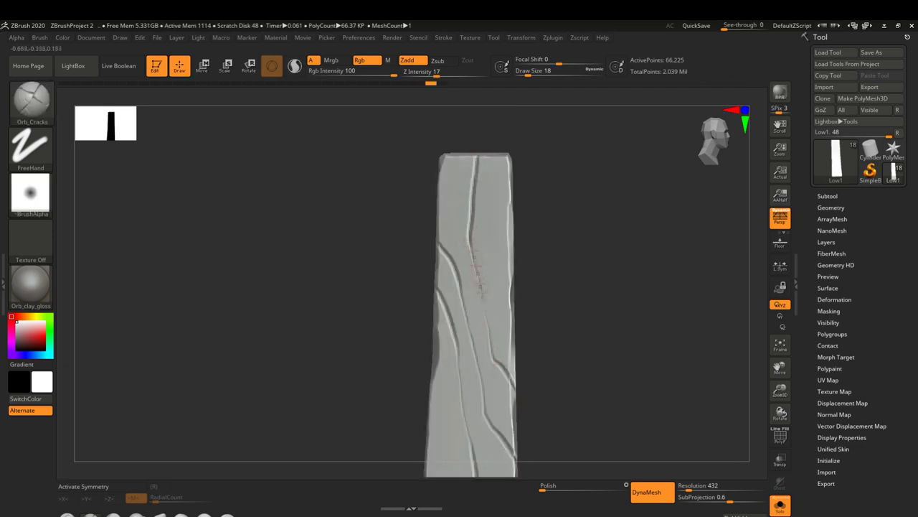
left_click_drag(502, 183, 497, 287)
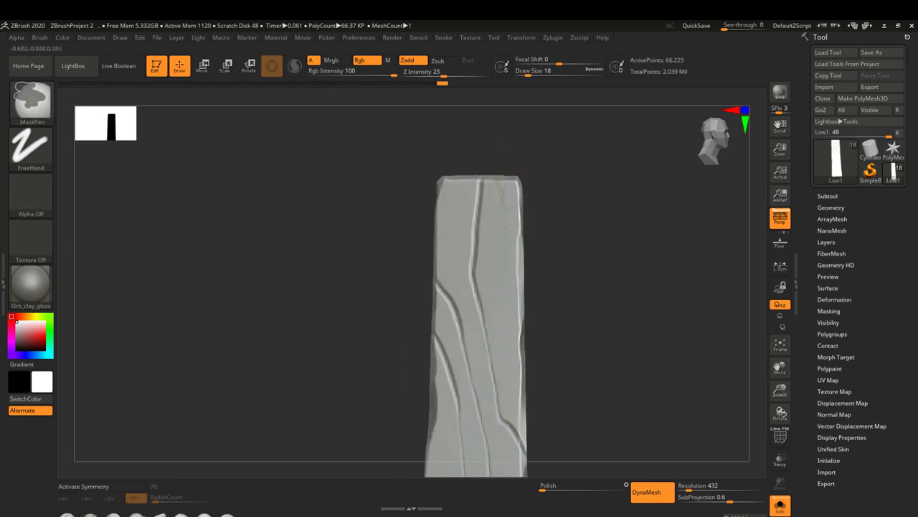
right_click_drag(500, 288, 500, 305, "ctrl")
right_click_drag(510, 134, 502, 359, "ctrl")
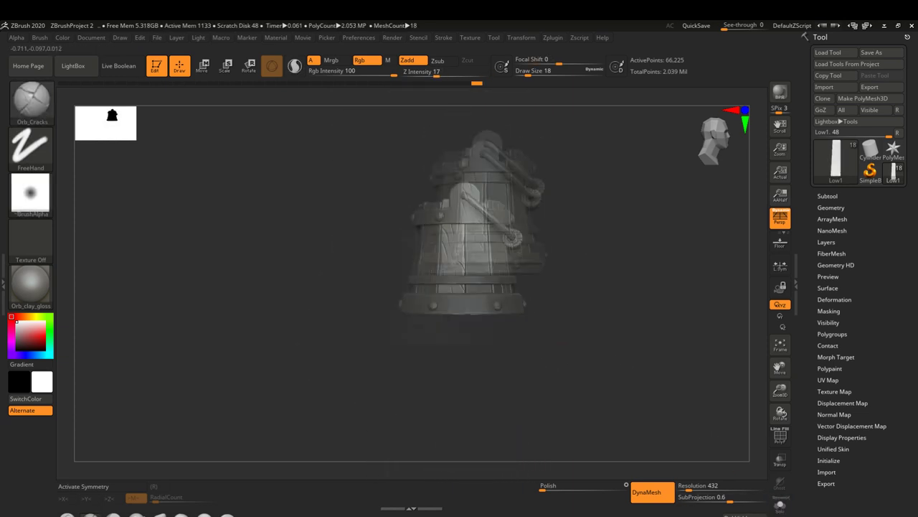
Step: Solo the Low2 stave and turn it so its top comes into view
left_click(443, 222, "alt")
mouse_move(445, 287)
right_mouse_down()
mouse_move(447, 326)
mouse_move(473, 229)
right_mouse_up()
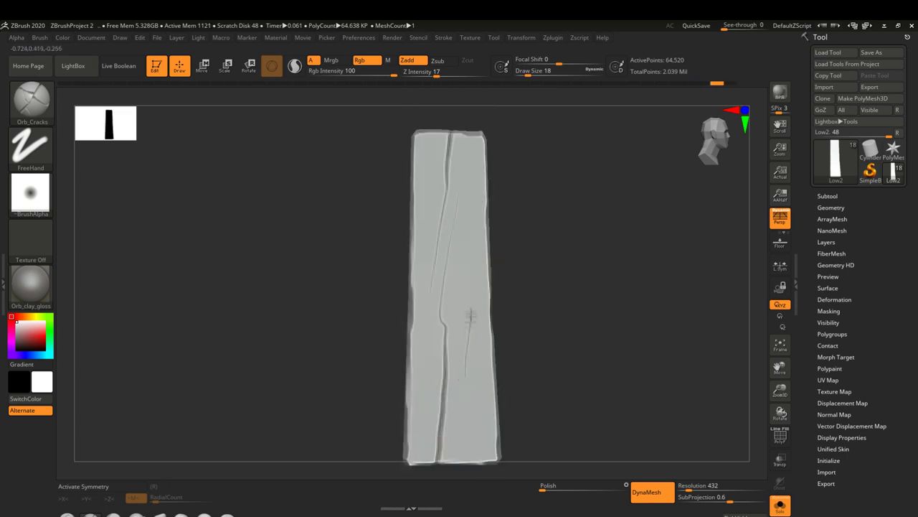
right_click_drag(441, 308, 463, 298)
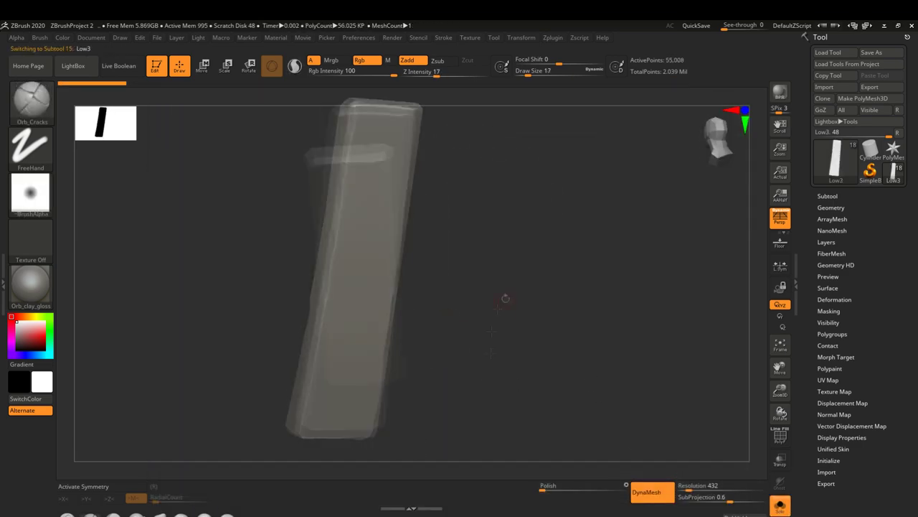
Step: Orbit the Low3 plank upright facing front, then toggle Solo to isolate the next plank
left_click_drag(484, 369, 495, 391)
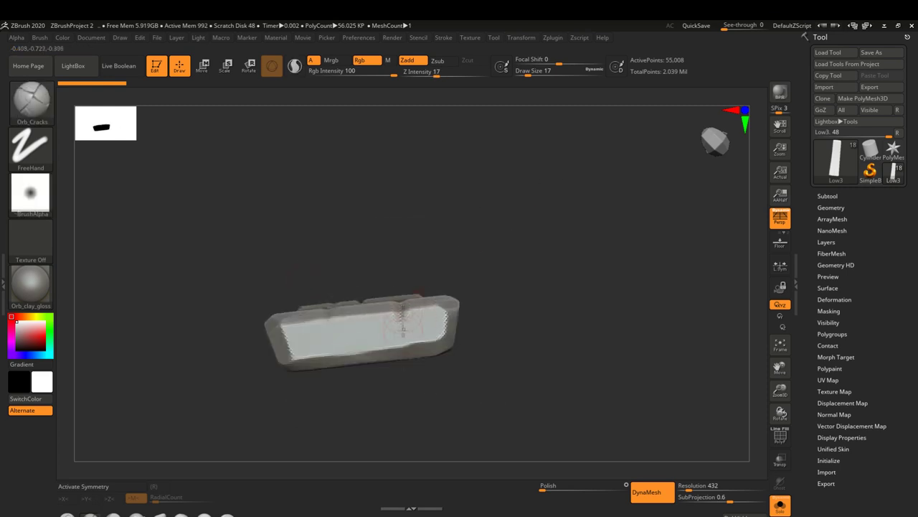
left_click_drag(531, 337, 560, 297)
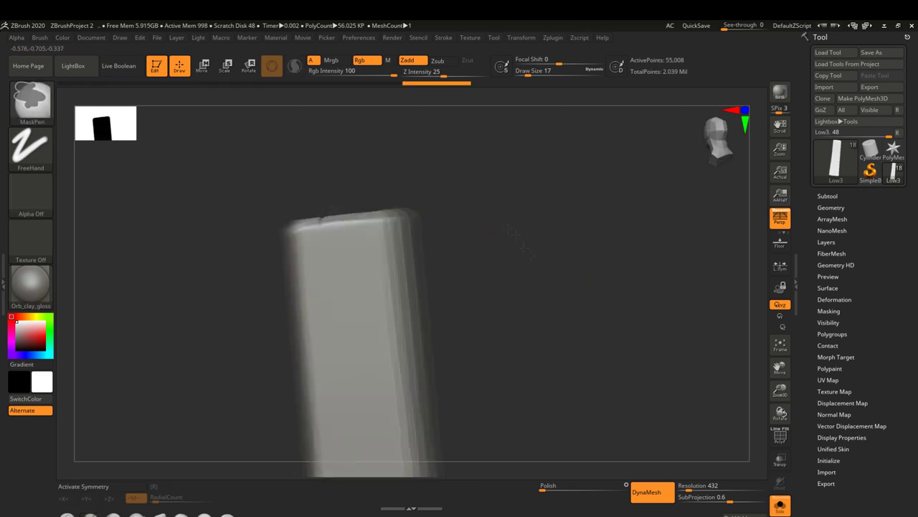
right_click_drag(371, 279, 350, 148)
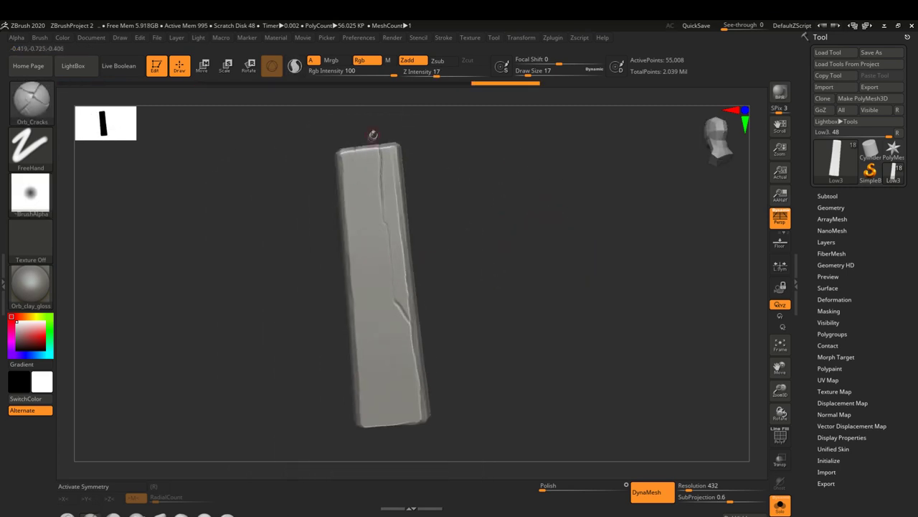
left_click_drag(465, 218, 442, 233, "shift")
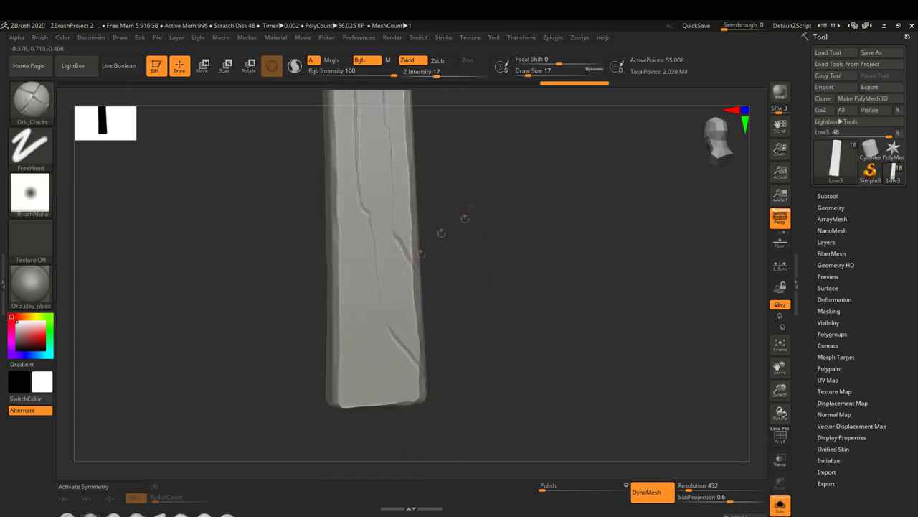
left_click_drag(361, 303, 626, 322)
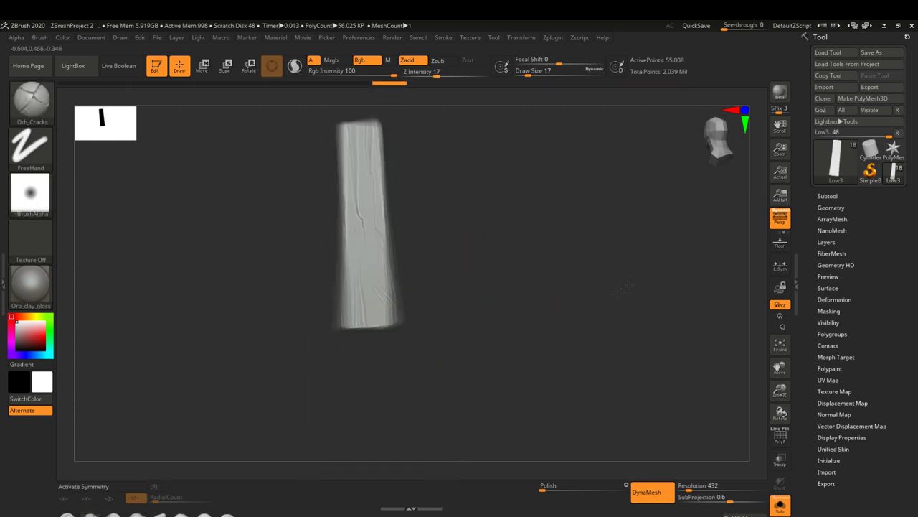
left_click(780, 504)
left_click(780, 504)
left_click_drag(610, 323, 424, 309)
left_click_drag(429, 353, 495, 201, "shift")
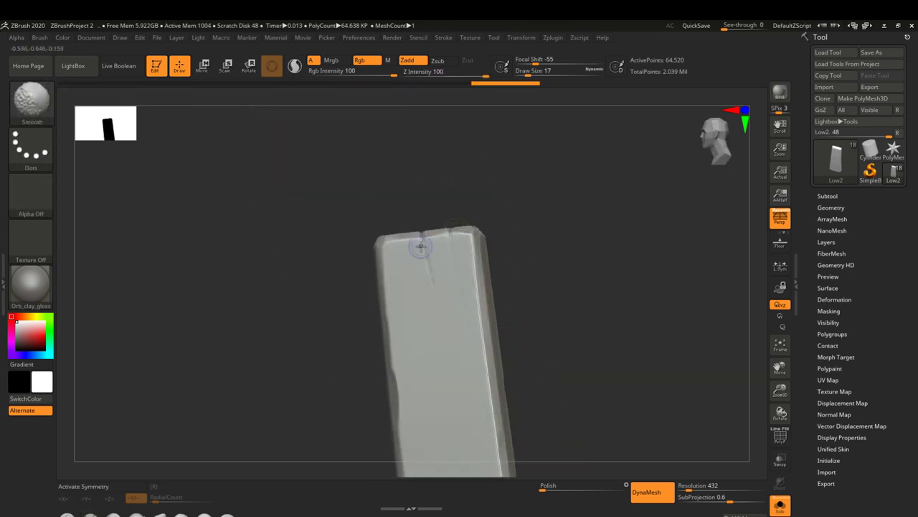
Step: Select the MaskPen brush with B-M-P and fit the plank inside the canvas
key("b")
key("m")
key("p")
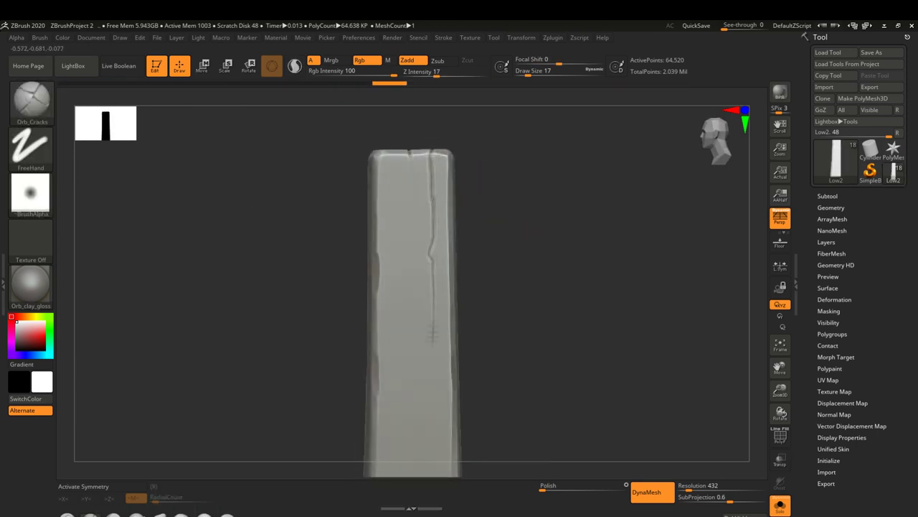
key("f")
right_click_drag(421, 377, 421, 202, "alt")
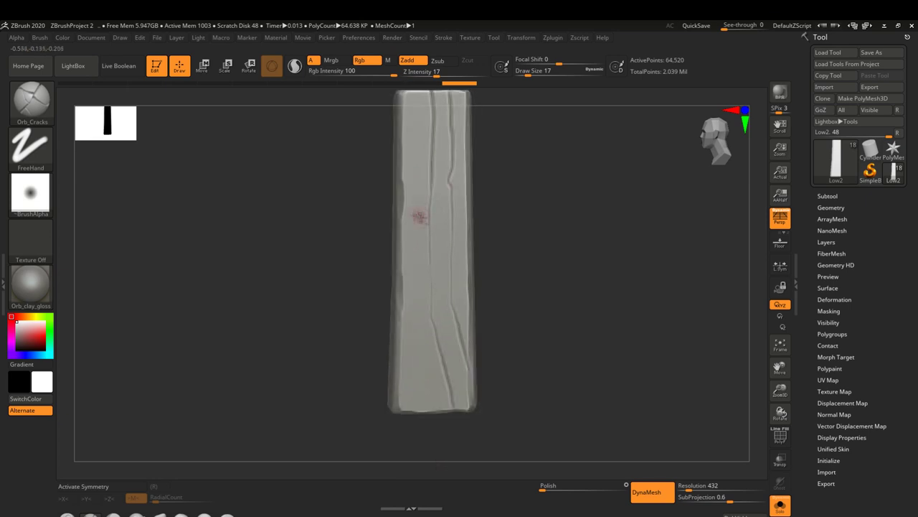
left_click_drag(486, 246, 564, 297)
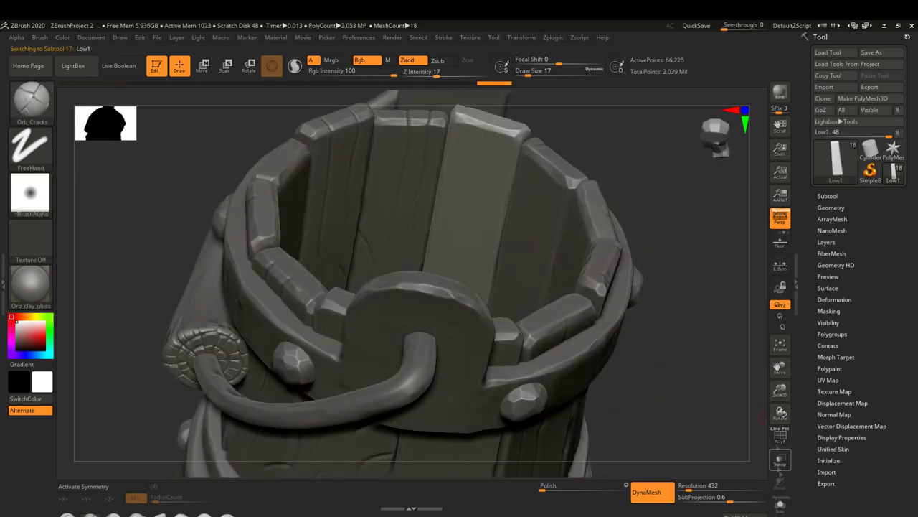
Step: Solo the Low1 stave, undo its last crack, and view its bottom end
left_click(780, 505)
left_click_drag(431, 216, 502, 302)
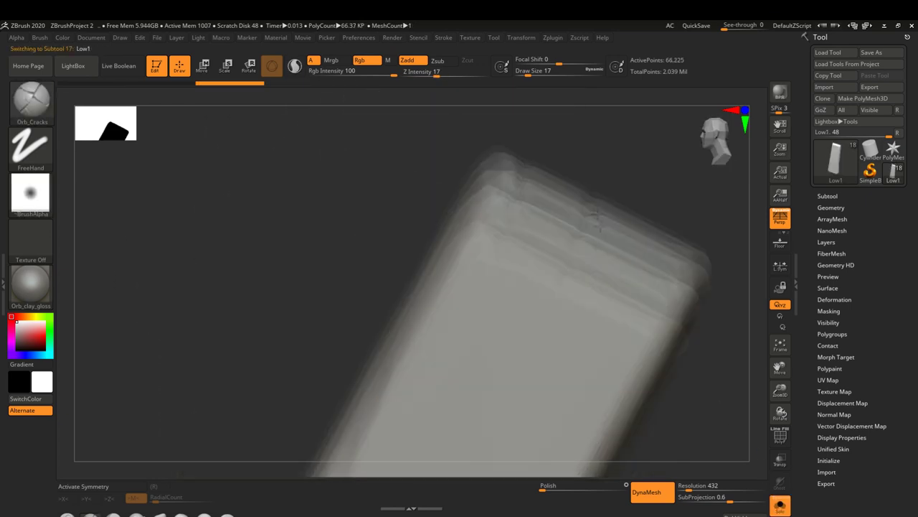
mouse_move(425, 264)
left_mouse_down()
mouse_move(452, 294)
mouse_move(484, 244)
left_mouse_up()
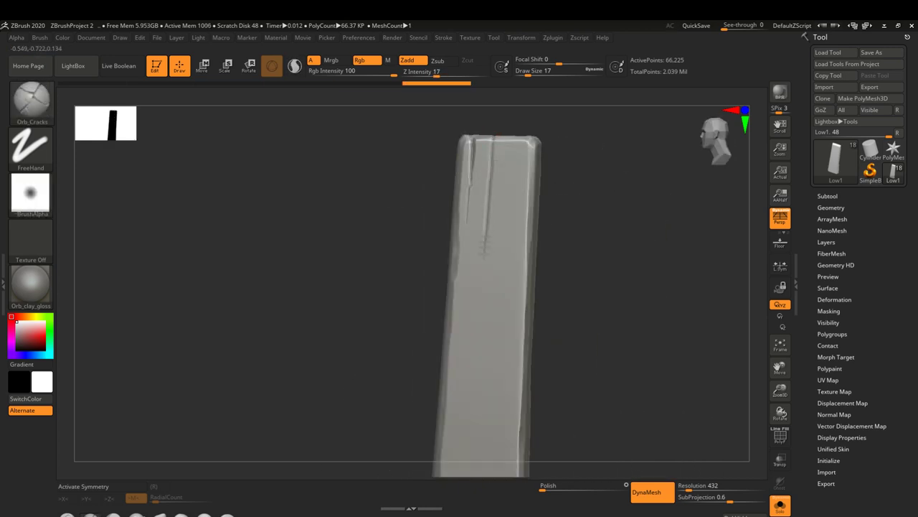
key("ctrl+z")
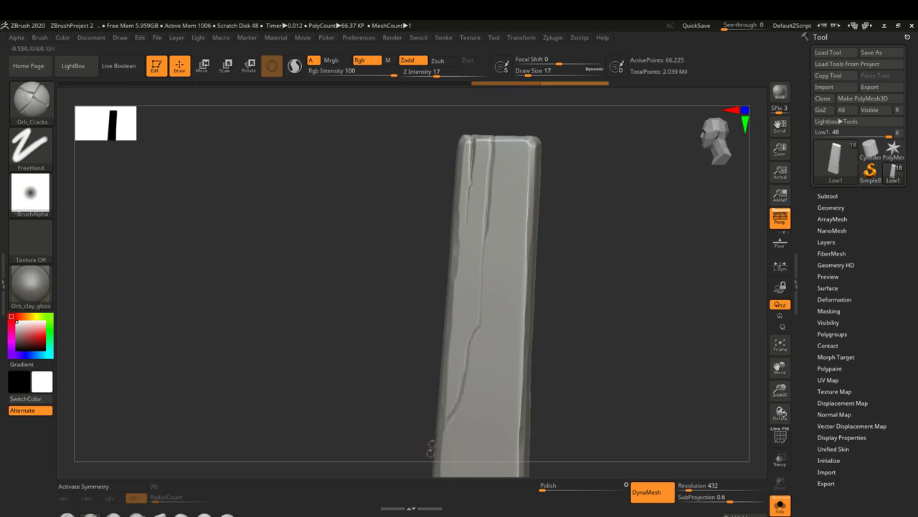
left_click_drag(431, 448, 515, 227)
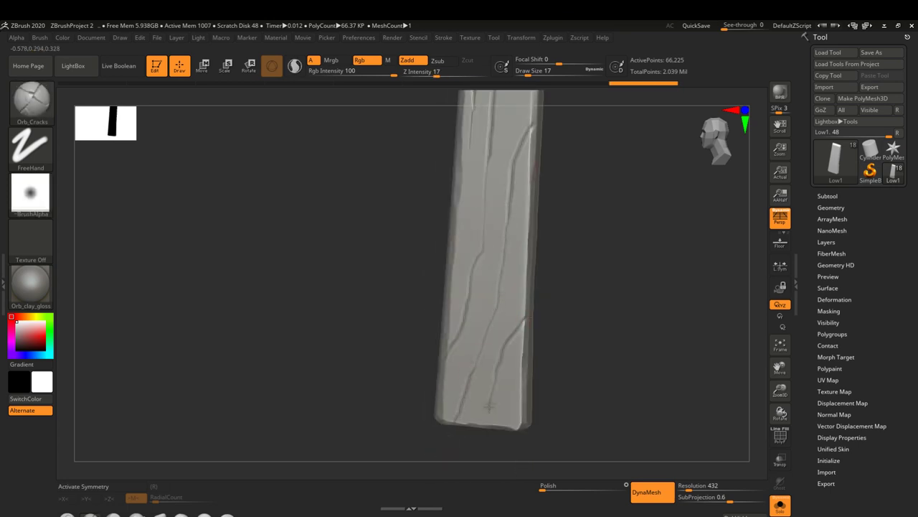
Step: Solo the Low stave, stand it upright, and frame it to see its bottom
left_click(627, 260, "alt")
left_click_drag(697, 356, 725, 402)
left_click_drag(581, 240, 643, 320)
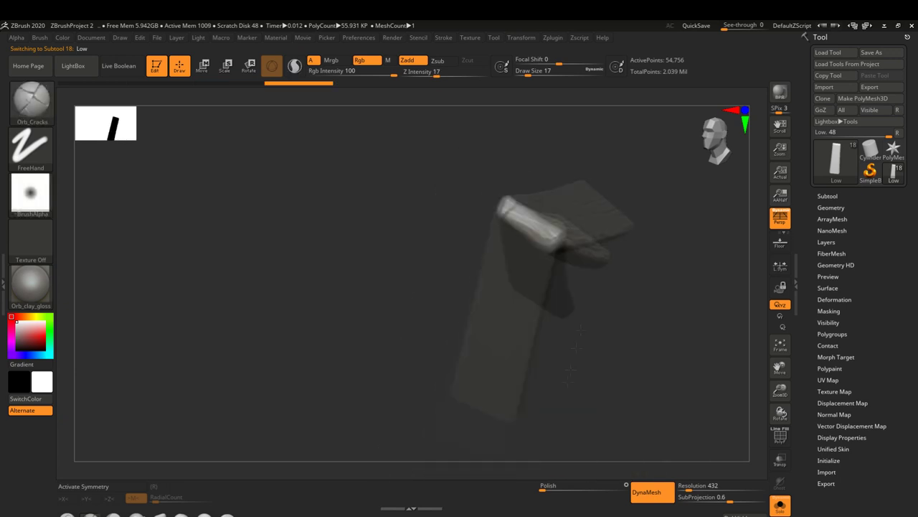
key("f")
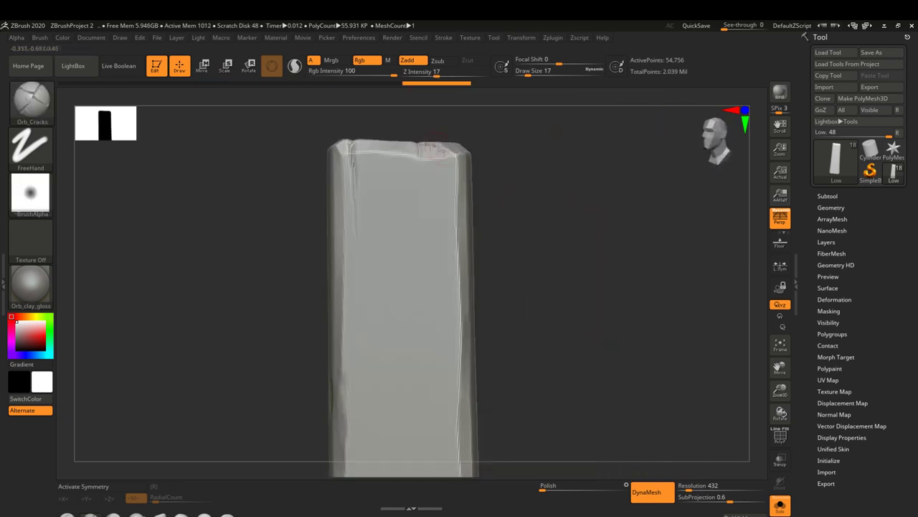
key("ctrl")
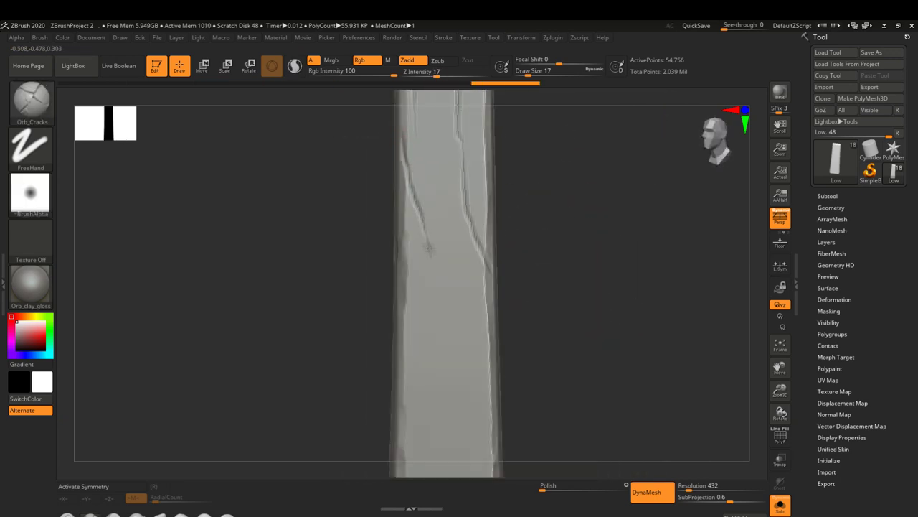
left_click_drag(515, 319, 409, 218, "alt")
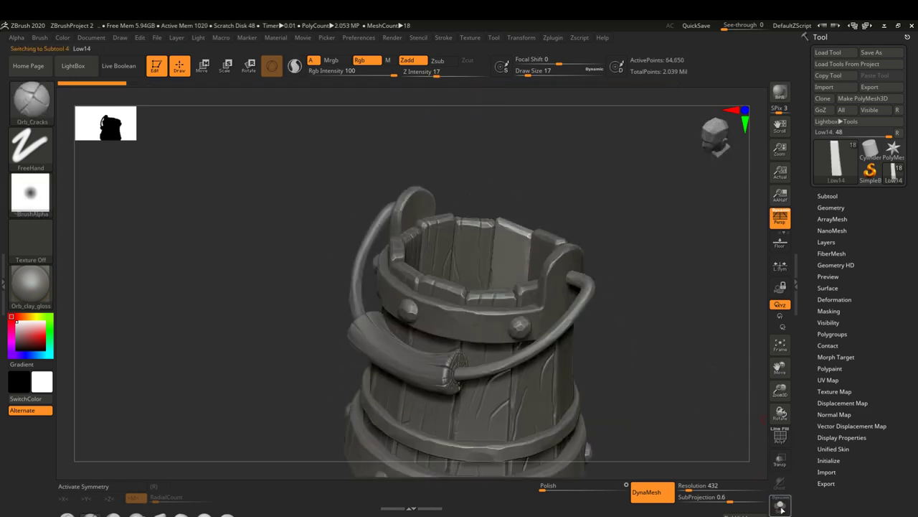
Step: Solo the Low14 stave and carve a crack near its lower right
left_click(548, 387, "alt")
left_click_drag(548, 388, 539, 216)
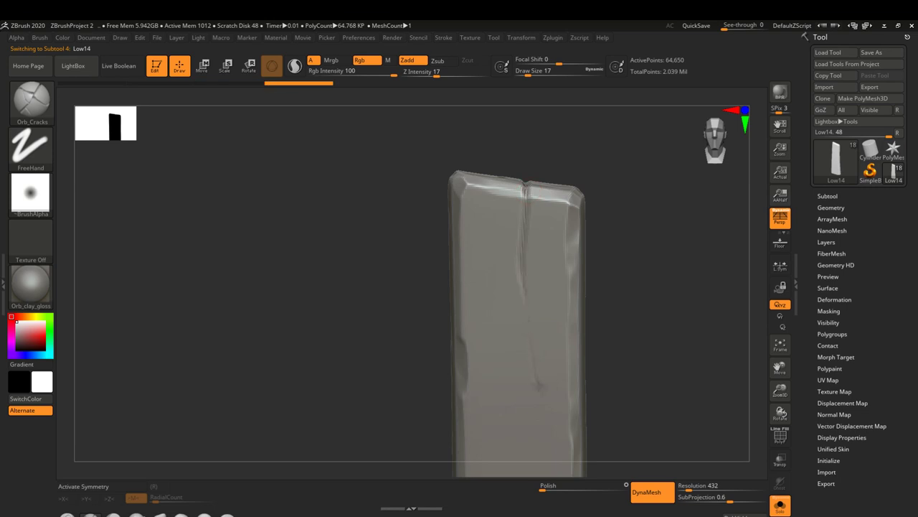
right_click_drag(528, 278, 549, 212)
key("ctrl")
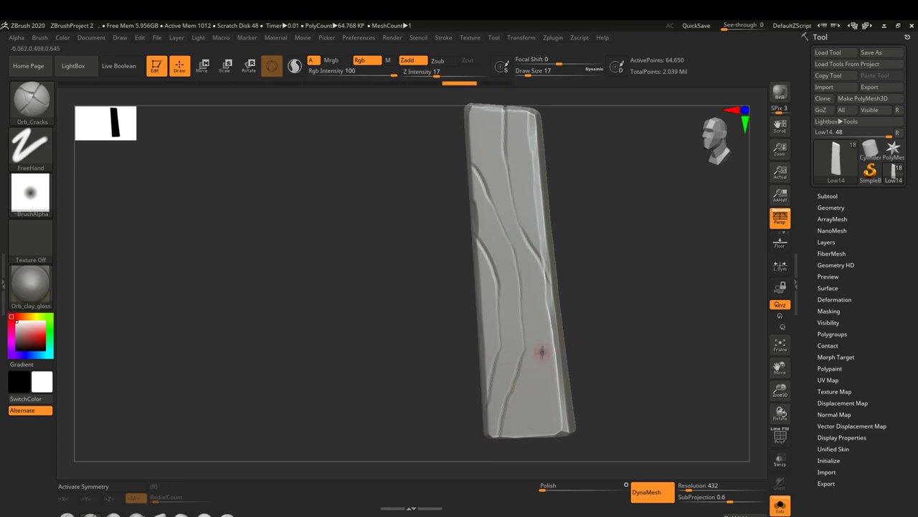
left_click_drag(542, 358, 531, 435)
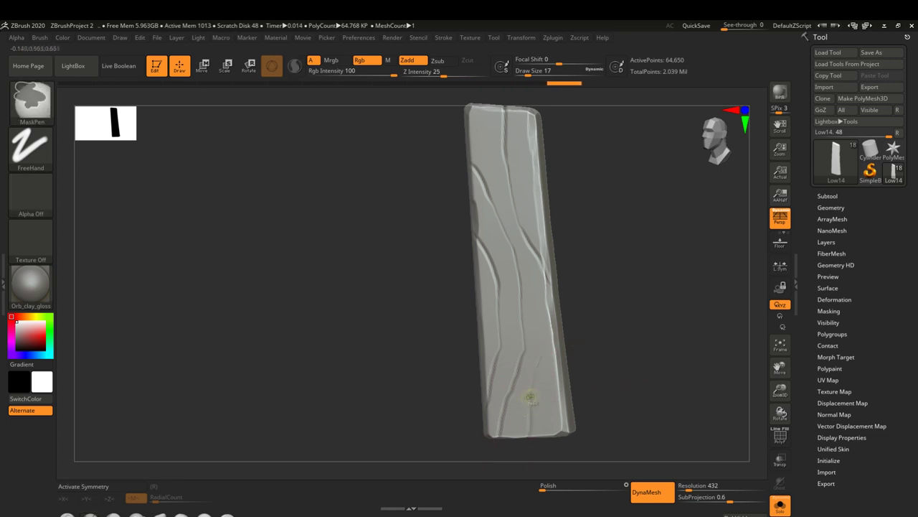
mouse_move(522, 468)
right_mouse_down()
mouse_move(545, 358)
mouse_move(574, 301)
mouse_move(545, 273)
right_mouse_up()
Step: Solo the Low10 stave, orbit over its front face, then show the whole bucket again
left_click(589, 285, "alt")
mouse_move(578, 320)
right_mouse_down()
mouse_move(592, 337)
mouse_move(597, 455)
right_mouse_up()
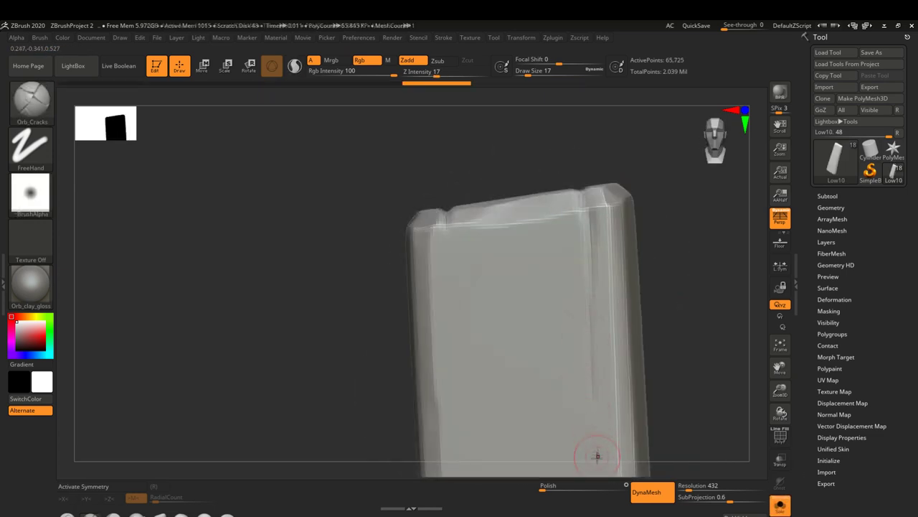
mouse_move(593, 392)
right_mouse_down()
mouse_move(415, 174)
mouse_move(502, 230)
mouse_move(401, 187)
right_mouse_up()
right_click_drag(461, 335, 410, 228)
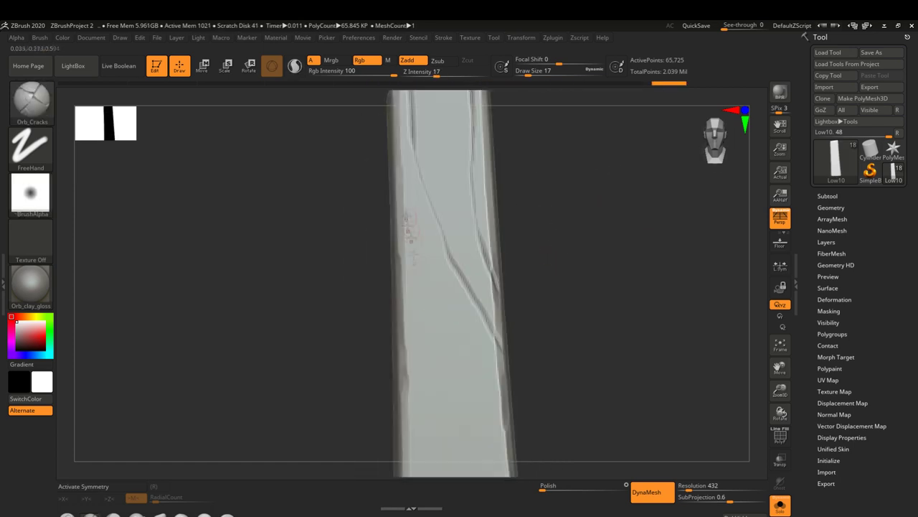
right_click_drag(439, 397, 440, 257)
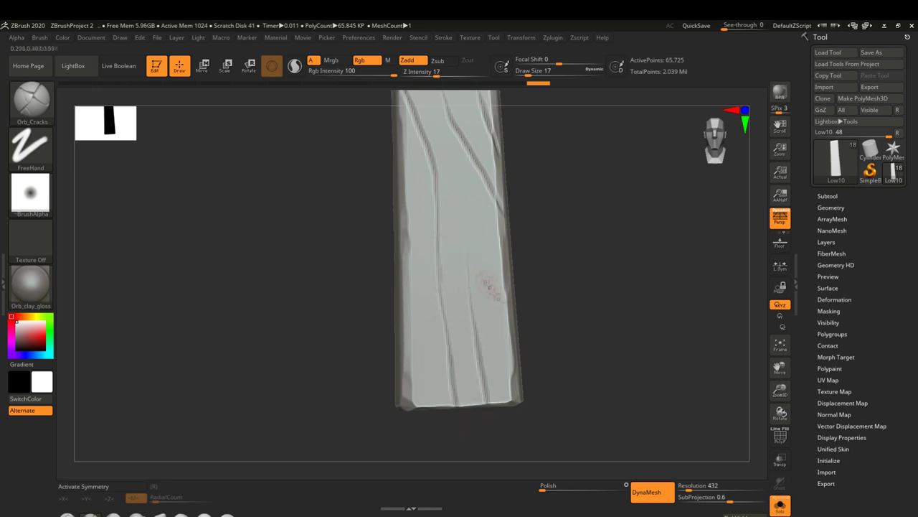
left_click(780, 506)
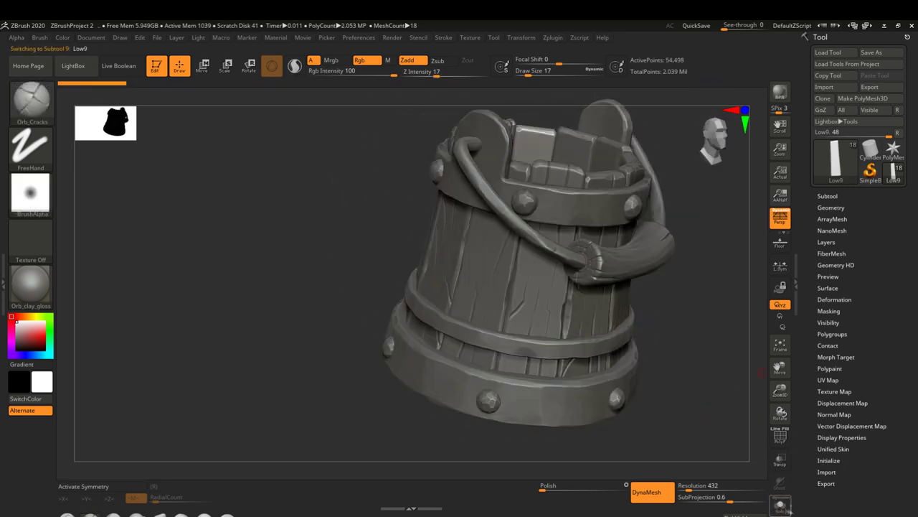
Step: Isolate the Low8 plank and zoom in on its carved cracks
left_click(781, 506)
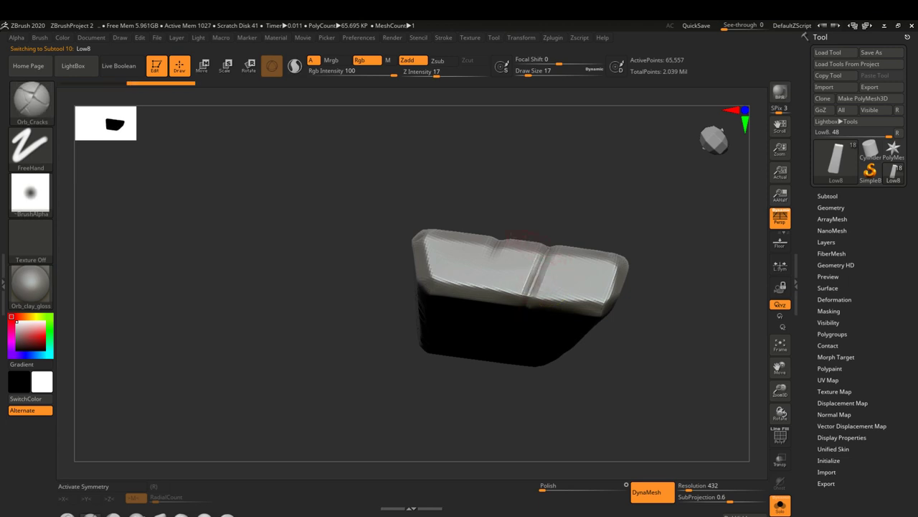
key("ctrl")
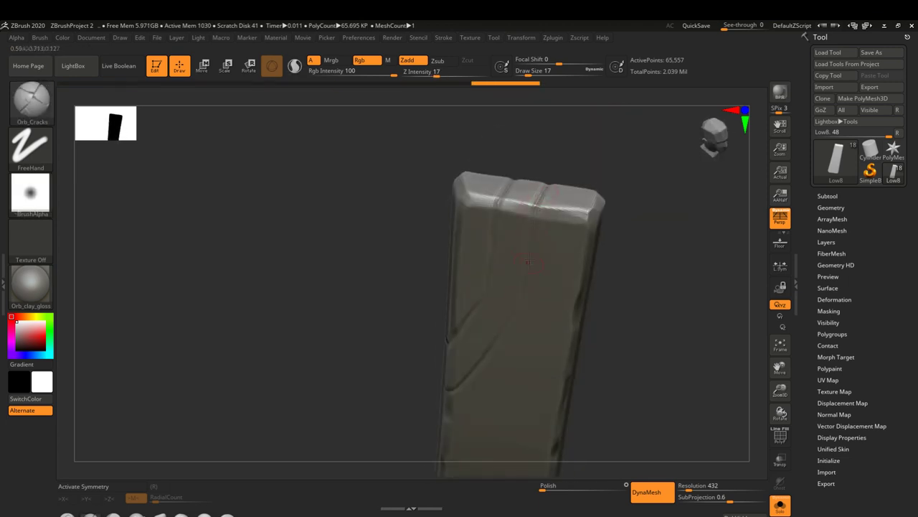
right_click_drag(541, 153, 503, 272)
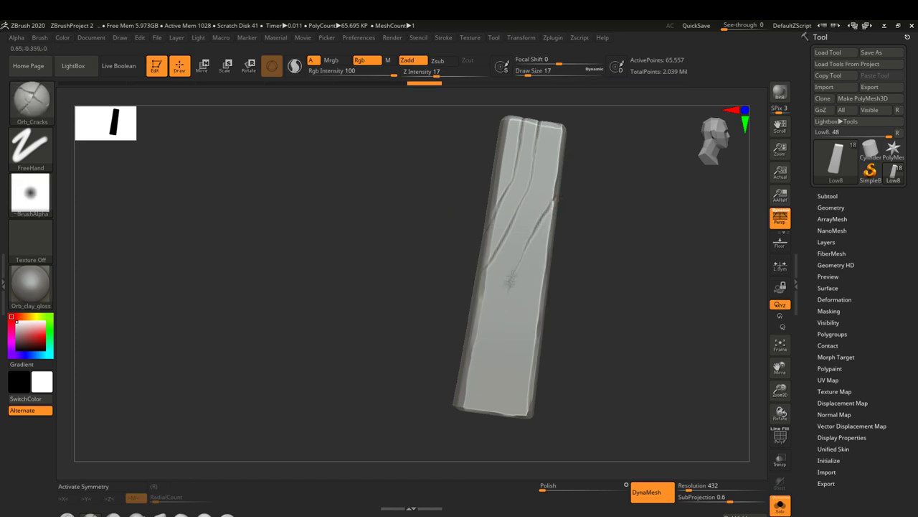
right_click_drag(488, 366, 486, 439)
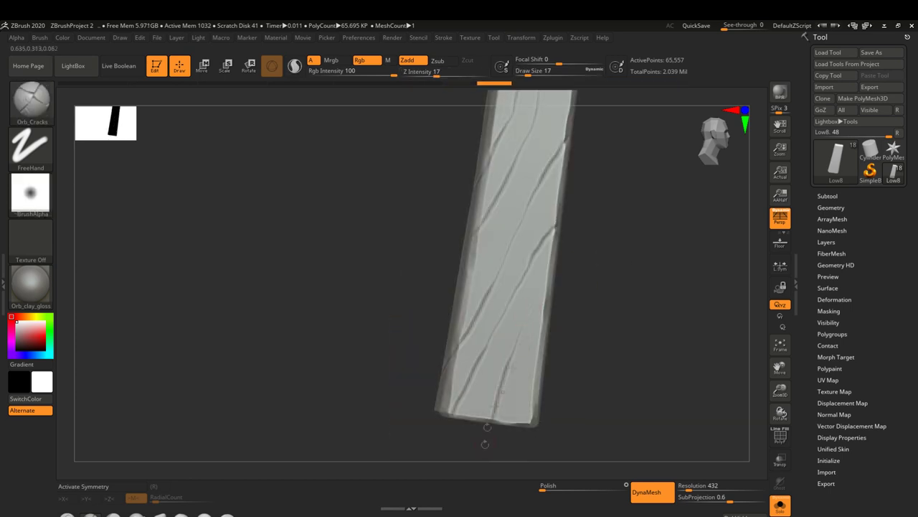
mouse_move(536, 287)
right_mouse_down()
mouse_move(550, 266)
mouse_move(504, 308)
mouse_move(572, 243)
right_mouse_up()
Step: Pull back to the bucket, select the Low7 plank and turn it upright
right_click_drag(523, 280, 529, 172)
left_click(523, 280, "alt")
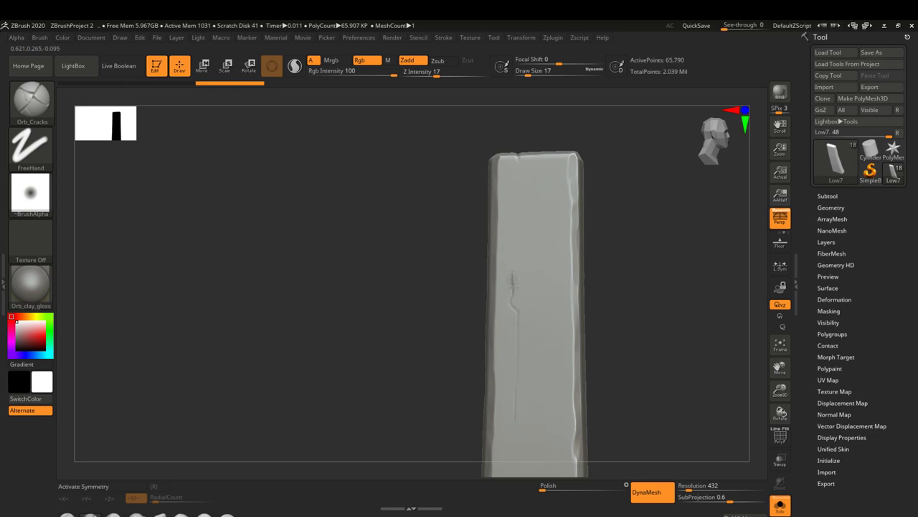
mouse_move(619, 227)
right_mouse_down()
mouse_move(539, 251)
mouse_move(556, 269)
mouse_move(538, 215)
mouse_move(537, 310)
right_mouse_up()
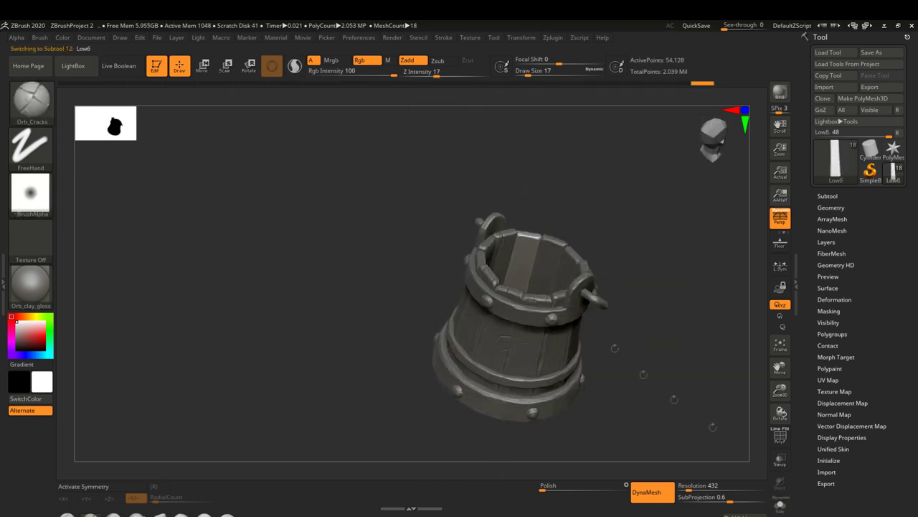
Step: Switch to the Low6 plank, face it front and frame it up close
left_click(609, 344, "alt")
right_click_drag(525, 262, 535, 203)
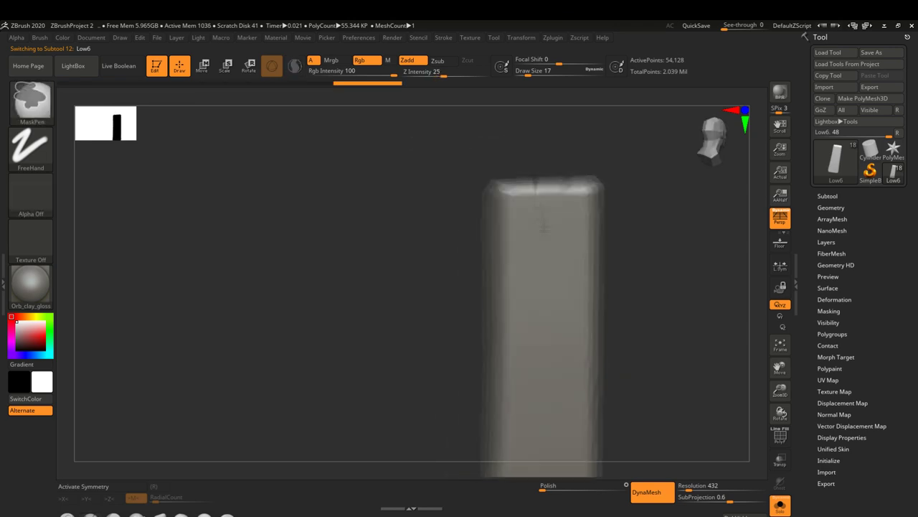
right_click_drag(536, 398, 502, 356, "alt")
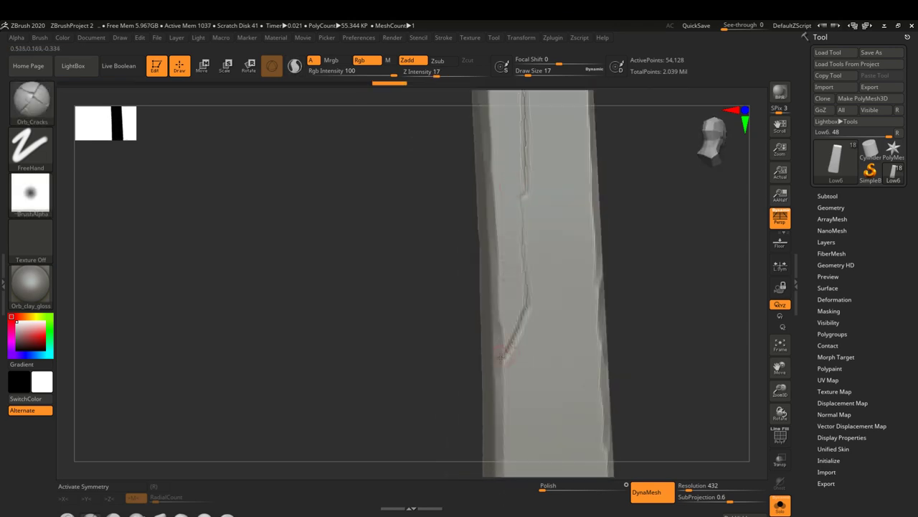
key("f")
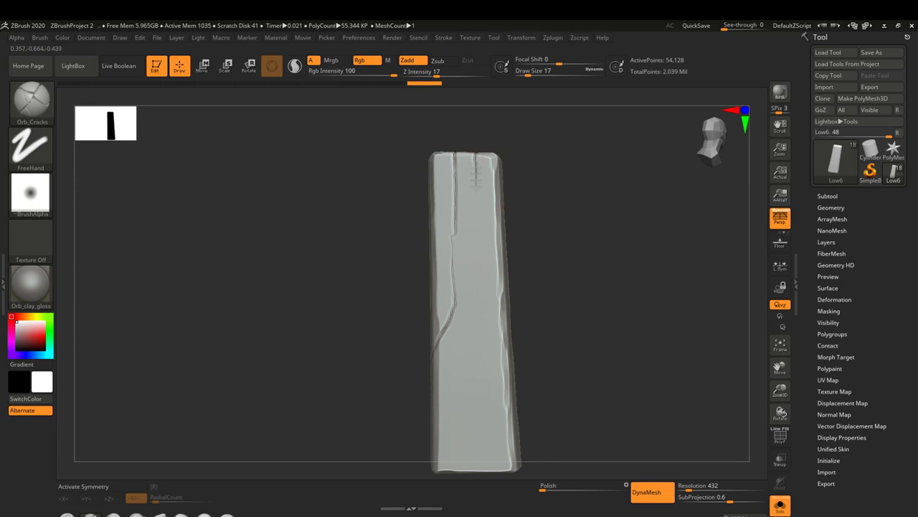
right_click_drag(479, 370, 487, 267, "ctrl")
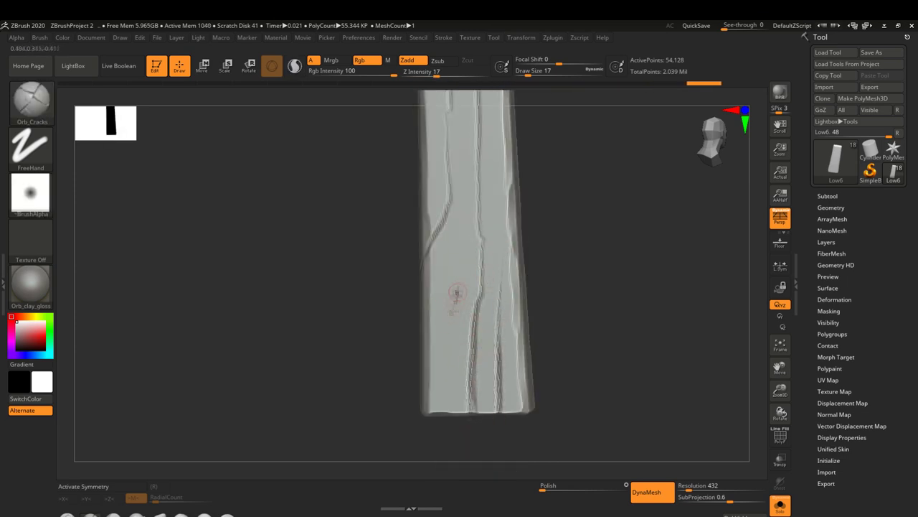
Step: Step down to the Low5 plank and orbit it upright, zooming in close
key("Down")
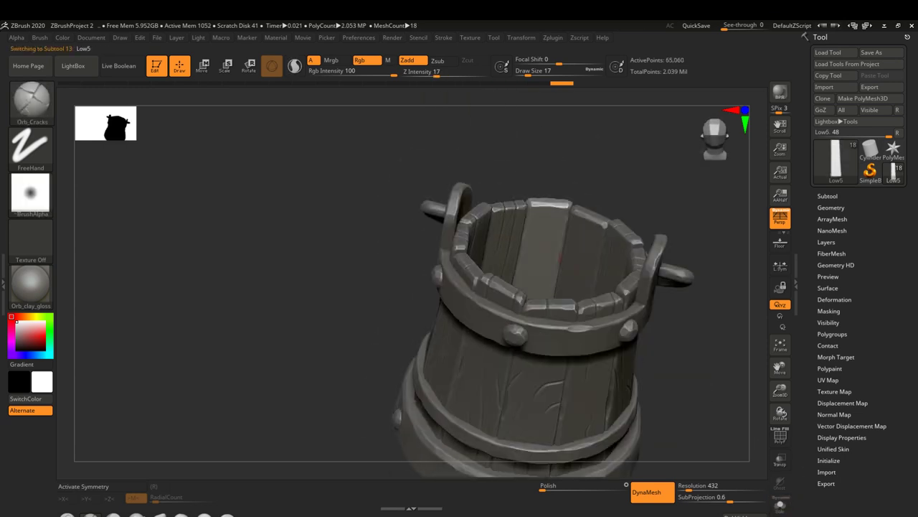
key("Down")
key("Down")
left_click_drag(596, 240, 420, 218)
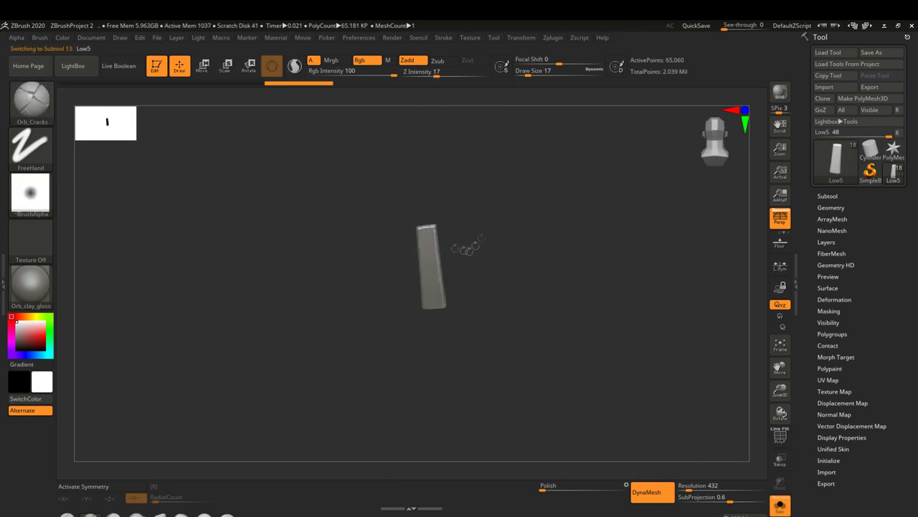
mouse_move(479, 331)
left_mouse_down()
mouse_move(494, 158)
mouse_move(448, 162)
left_mouse_up()
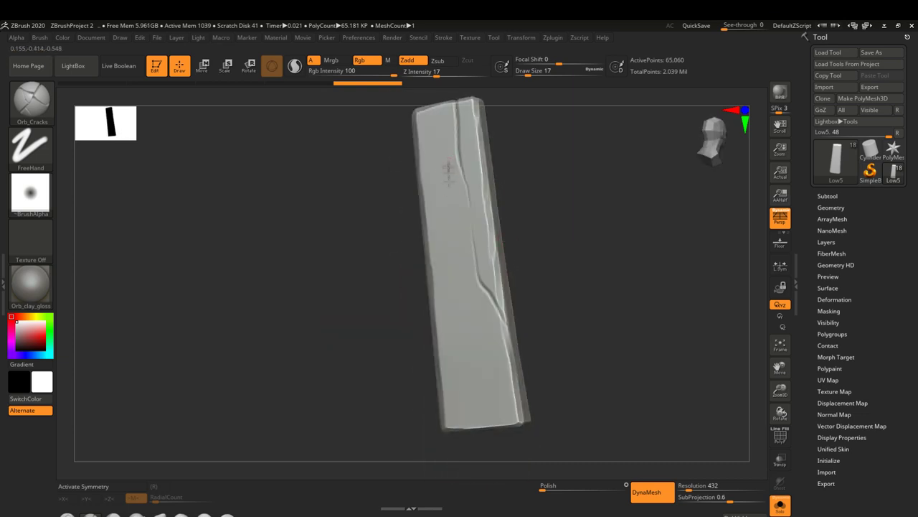
mouse_move(494, 287)
left_mouse_down()
mouse_move(537, 332)
mouse_move(436, 256)
left_mouse_up()
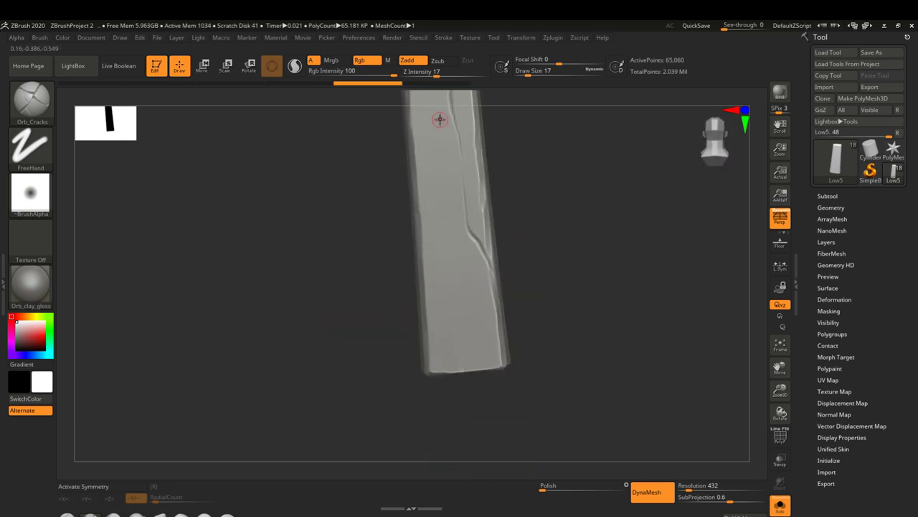
right_click_drag(431, 227, 456, 262)
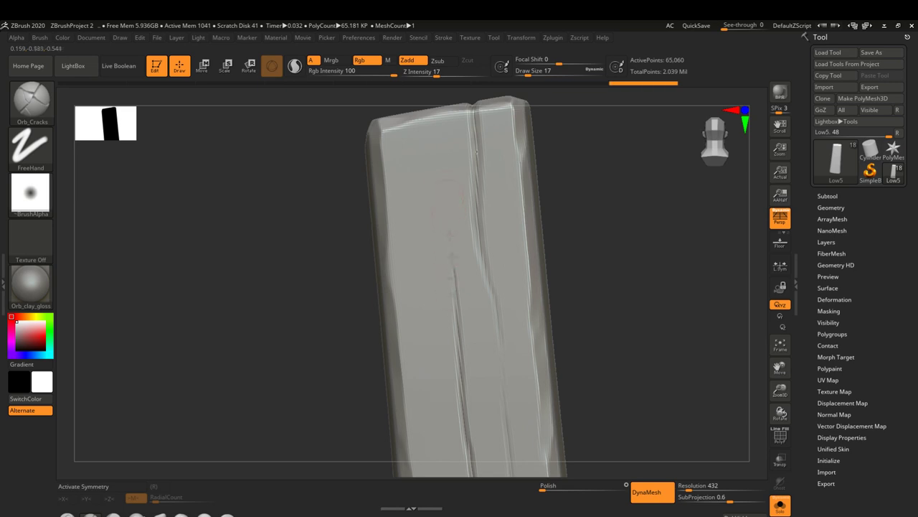
mouse_move(458, 347)
right_mouse_down()
mouse_move(430, 205)
mouse_move(467, 229)
mouse_move(424, 249)
right_mouse_up()
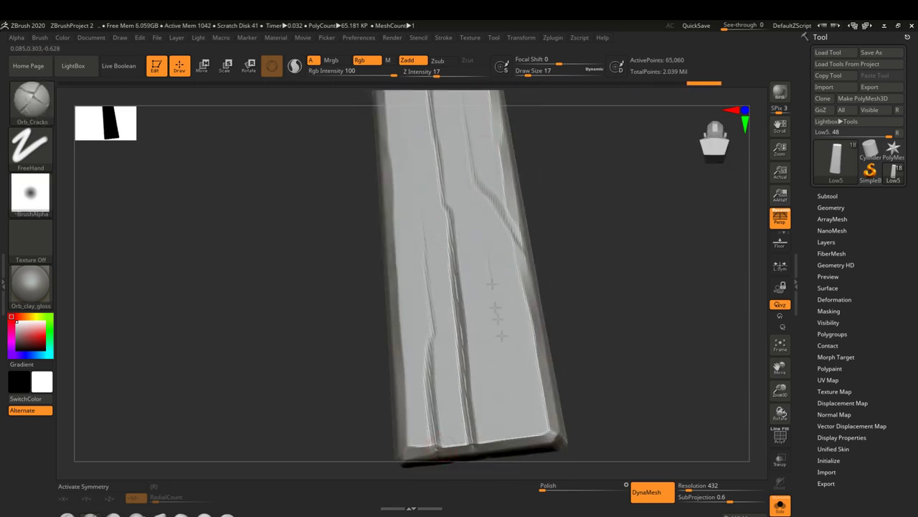
Step: Work over the Low4 plank from several angles, then return to the whole bucket
key("Up")
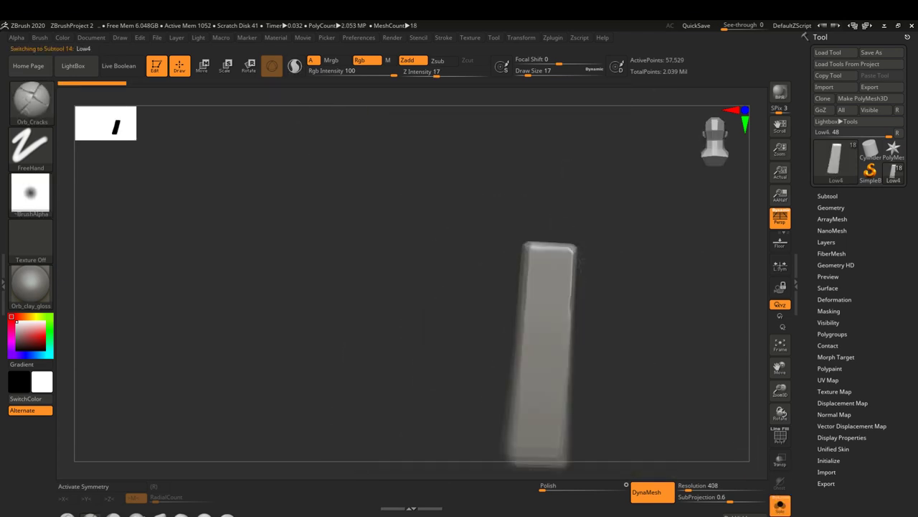
right_click_drag(547, 344, 520, 276)
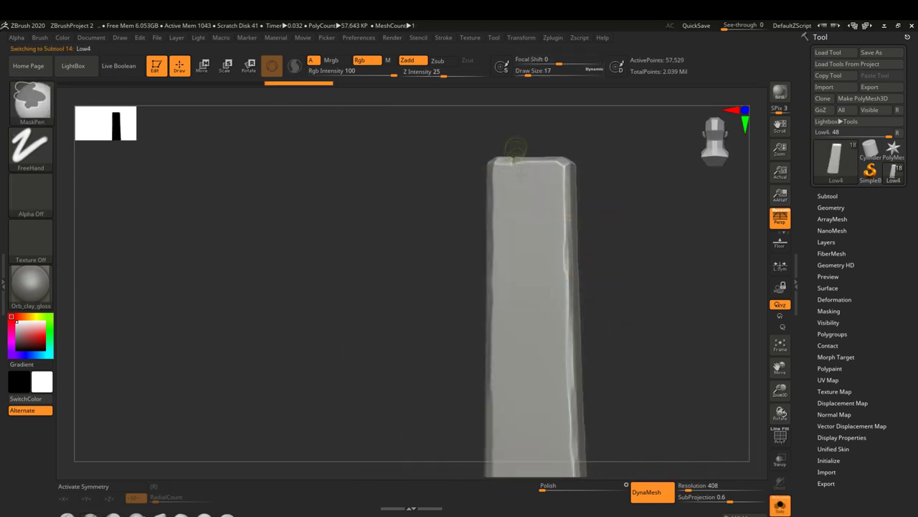
mouse_move(610, 335)
right_mouse_down()
mouse_move(545, 287)
mouse_move(470, 183)
right_mouse_up()
right_click_drag(552, 330, 410, 199)
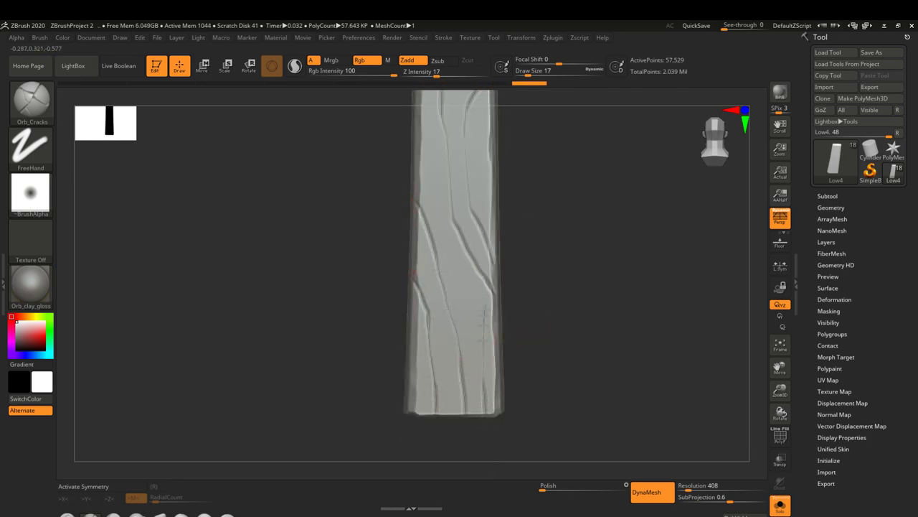
mouse_move(486, 395)
right_mouse_down()
mouse_move(574, 294)
mouse_move(464, 222)
right_mouse_up()
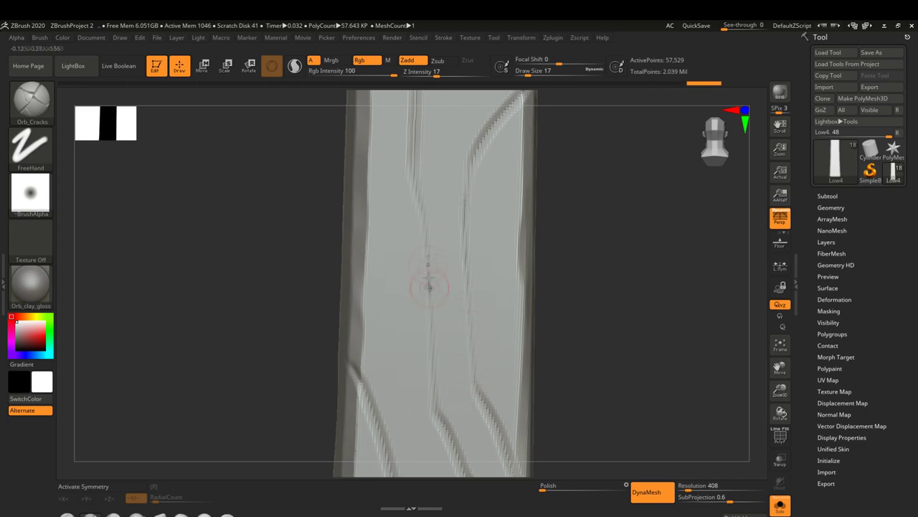
mouse_move(468, 327)
right_mouse_down()
mouse_move(646, 318)
mouse_move(539, 286)
right_mouse_up()
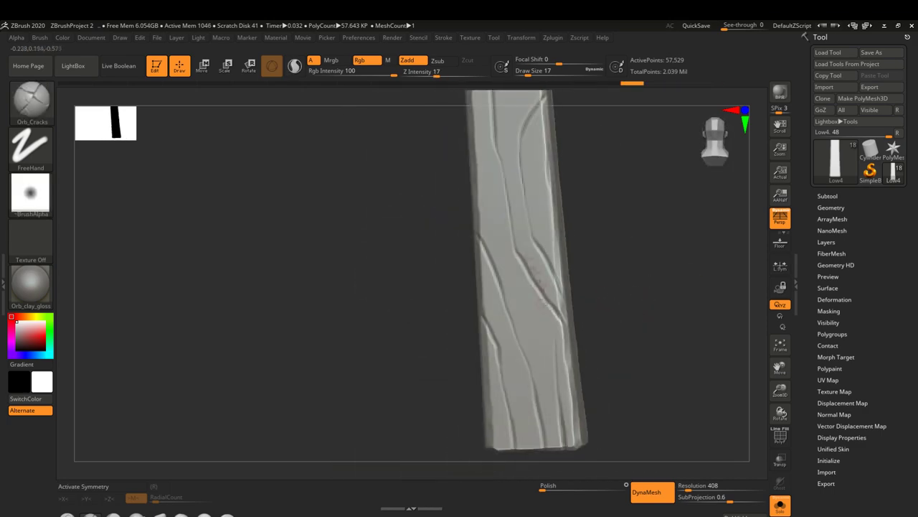
mouse_move(620, 391)
right_mouse_down()
mouse_move(502, 301)
mouse_move(545, 273)
mouse_move(564, 241)
mouse_move(537, 328)
right_mouse_up()
left_click(564, 241, "alt")
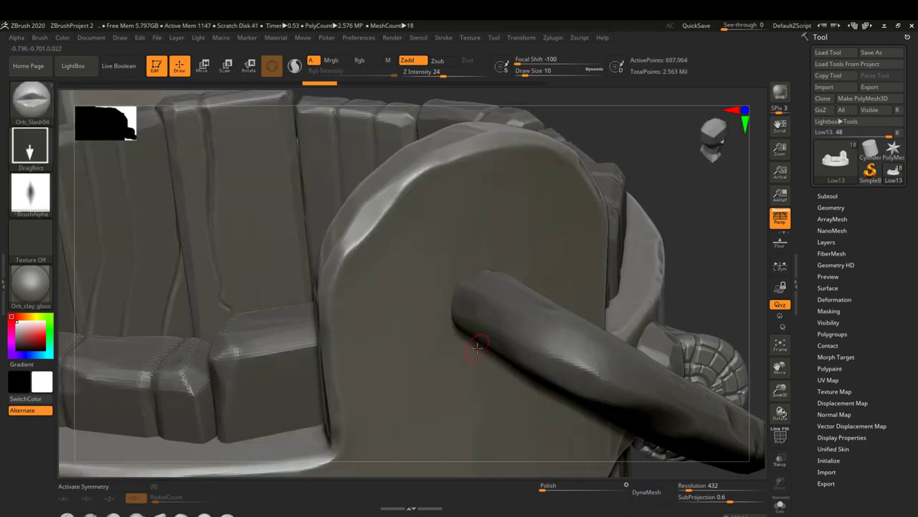
Step: Inspect the handle joint from several angles and smooth its surface with Shift
mouse_move(538, 240)
right_mouse_down()
mouse_move(442, 291)
mouse_move(566, 273)
right_mouse_up()
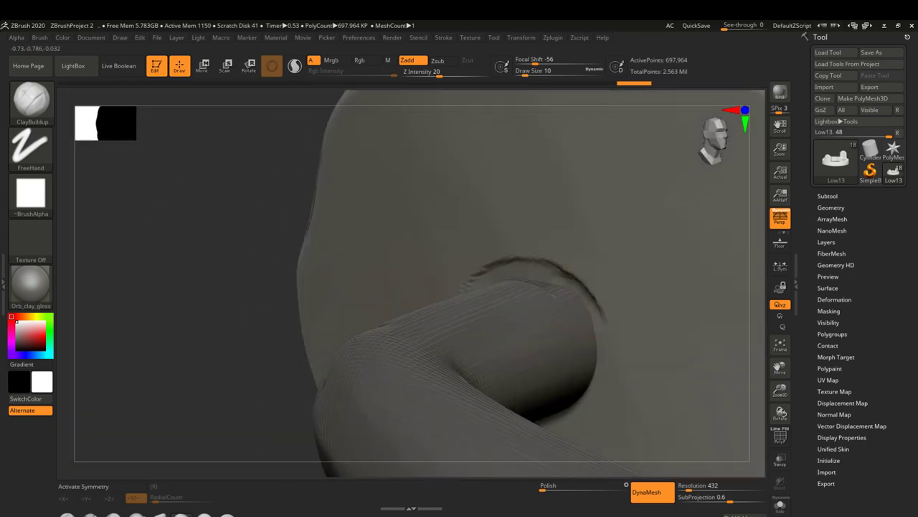
right_click_drag(588, 309, 614, 298)
right_click_drag(545, 413, 502, 323)
key("shift")
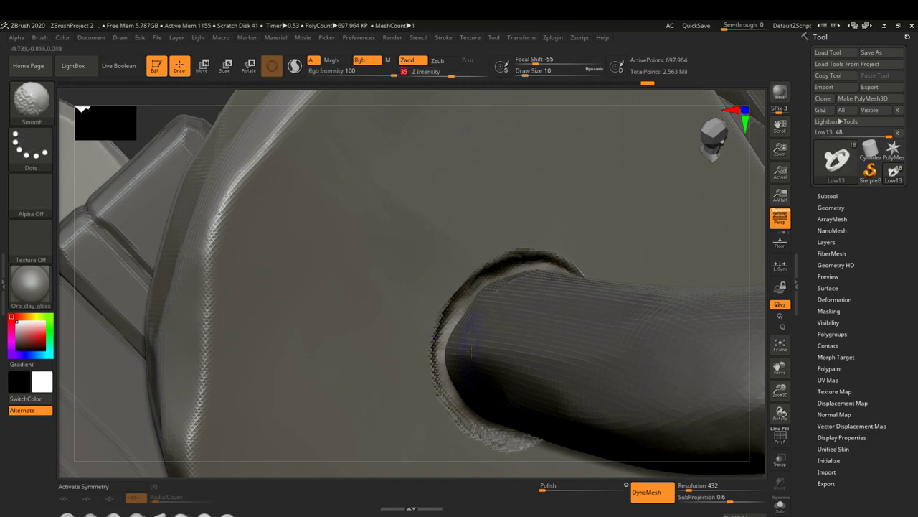
mouse_move(545, 301)
right_mouse_down()
mouse_move(574, 280)
mouse_move(463, 248)
right_mouse_up()
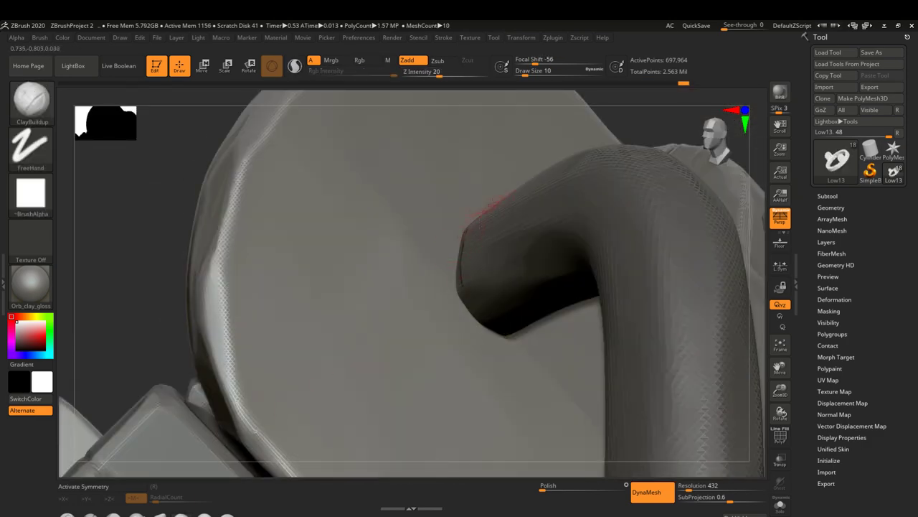
mouse_move(487, 313)
right_mouse_down()
mouse_move(518, 330)
mouse_move(545, 316)
right_mouse_up()
mouse_move(567, 208)
right_mouse_down()
mouse_move(574, 169)
mouse_move(596, 180)
mouse_move(545, 229)
mouse_move(596, 187)
mouse_move(574, 210)
mouse_move(434, 291)
mouse_move(459, 130)
mouse_move(485, 151)
mouse_move(488, 215)
mouse_move(430, 273)
right_mouse_up()
left_click(531, 229, "alt")
Step: Cut small chipped nicks into the handle lug and rim band edges with Orb_Slash04
key("b")
right_click_drag(525, 245, 470, 245)
right_click_drag(513, 296, 434, 219)
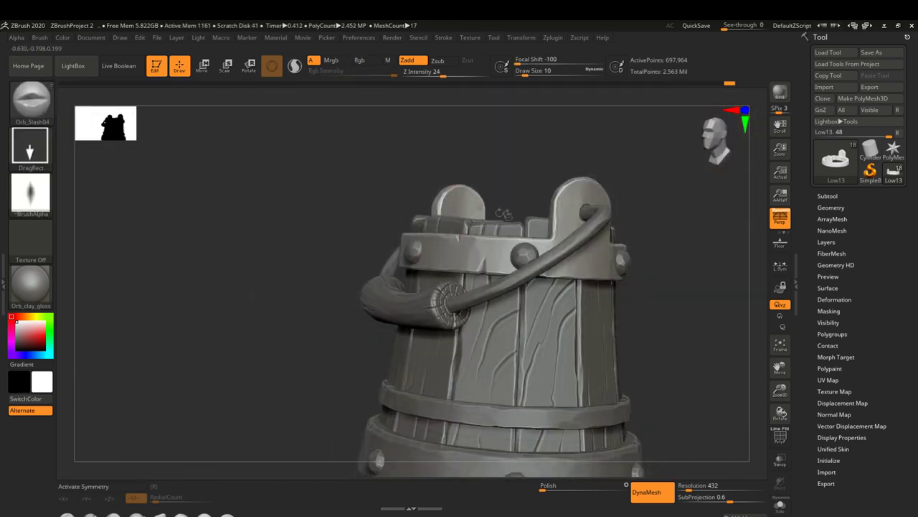
right_click_drag(473, 276, 444, 233)
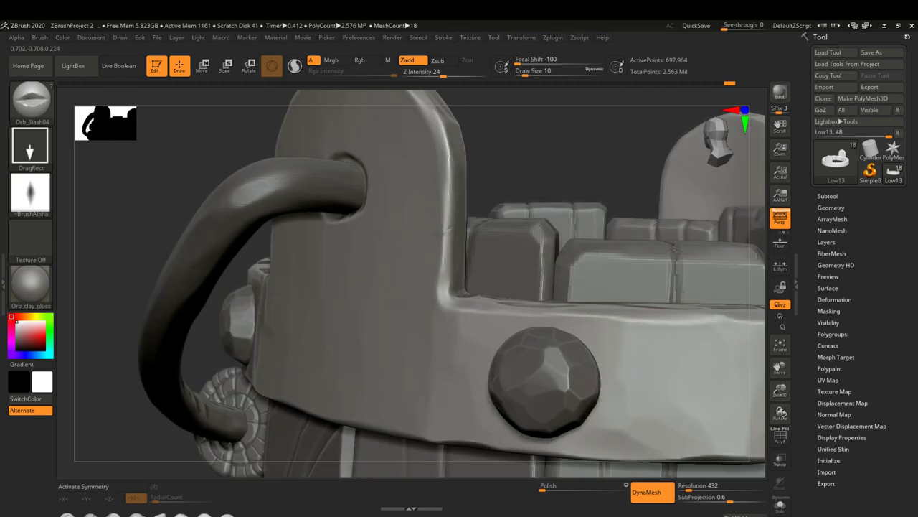
right_click_drag(430, 272, 339, 188)
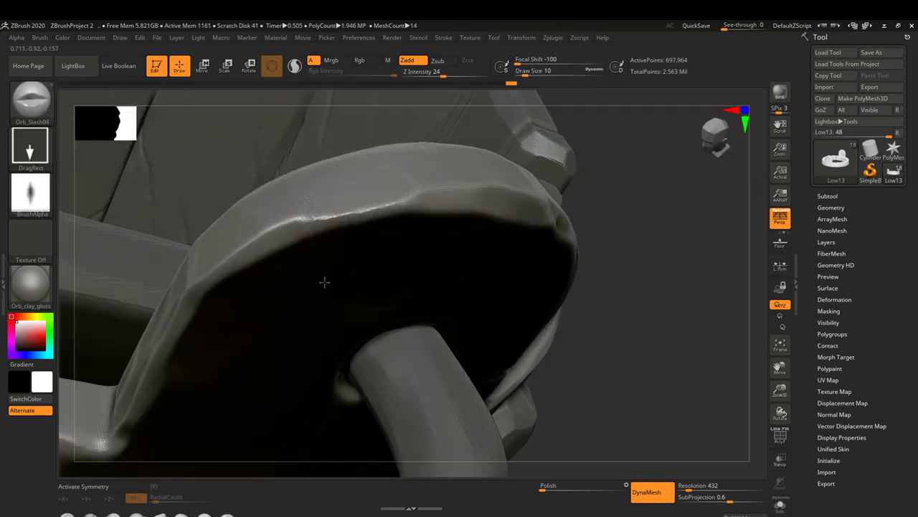
mouse_move(340, 188)
right_mouse_down()
mouse_move(321, 225)
mouse_move(434, 156)
mouse_move(431, 382)
right_mouse_up()
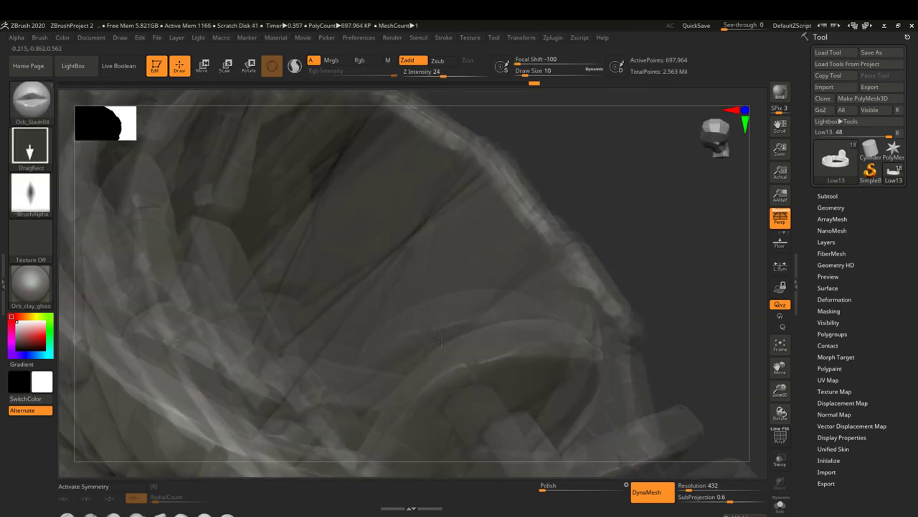
mouse_move(427, 344)
right_mouse_down()
mouse_move(411, 400)
mouse_move(423, 337)
right_mouse_up()
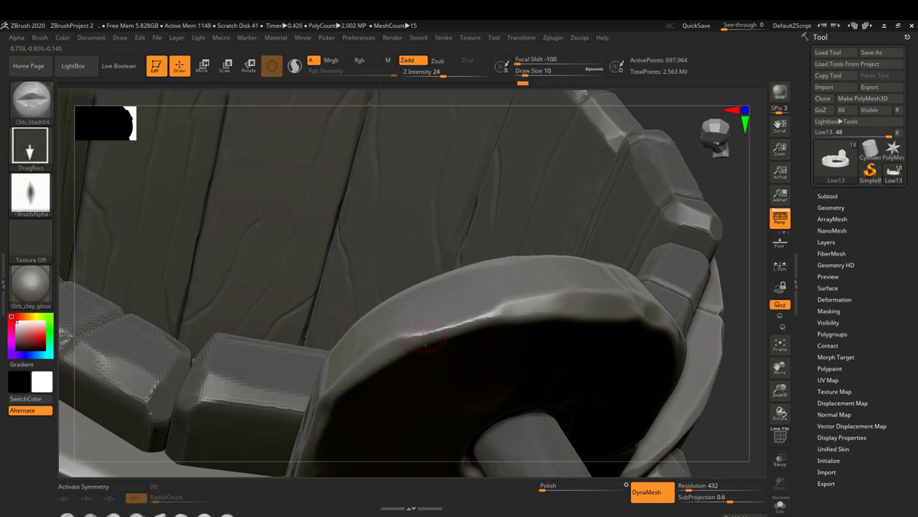
right_click_drag(433, 365, 432, 381)
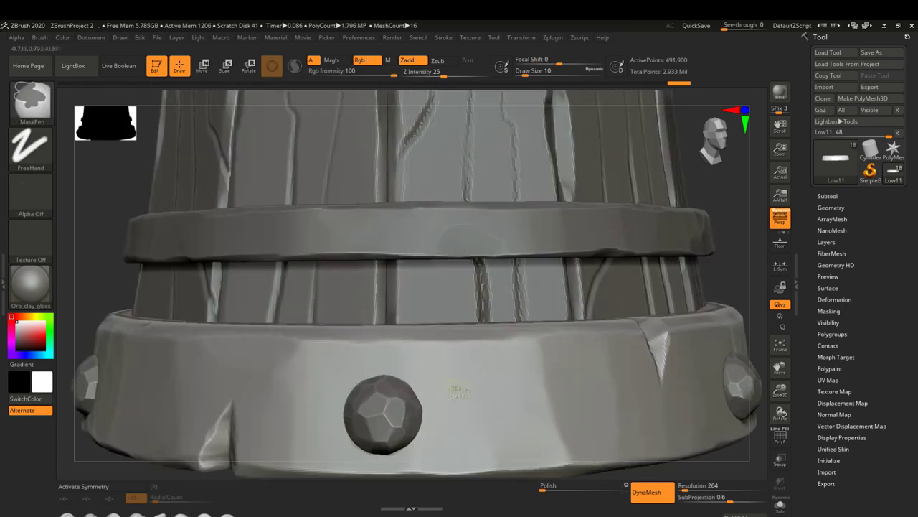
Step: Switch to the Clay brush using the B, C, L shortcut
key("b")
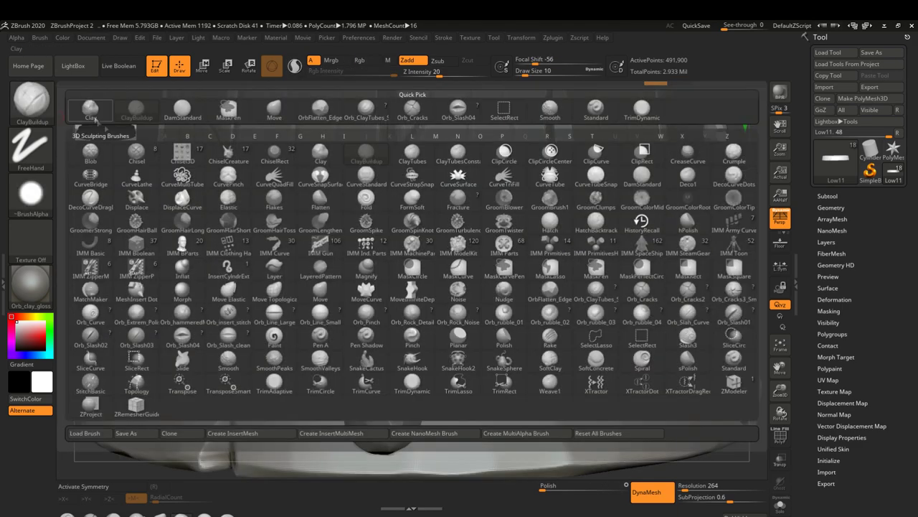
key("c")
key("l")
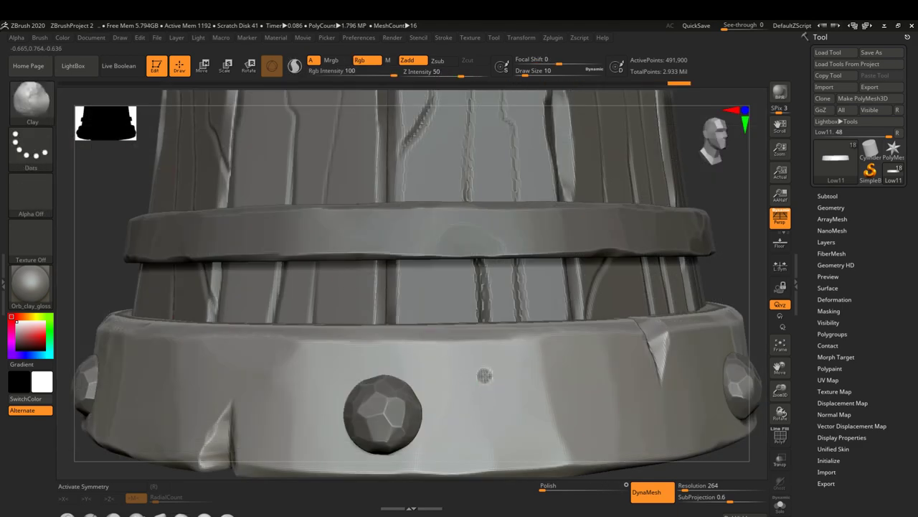
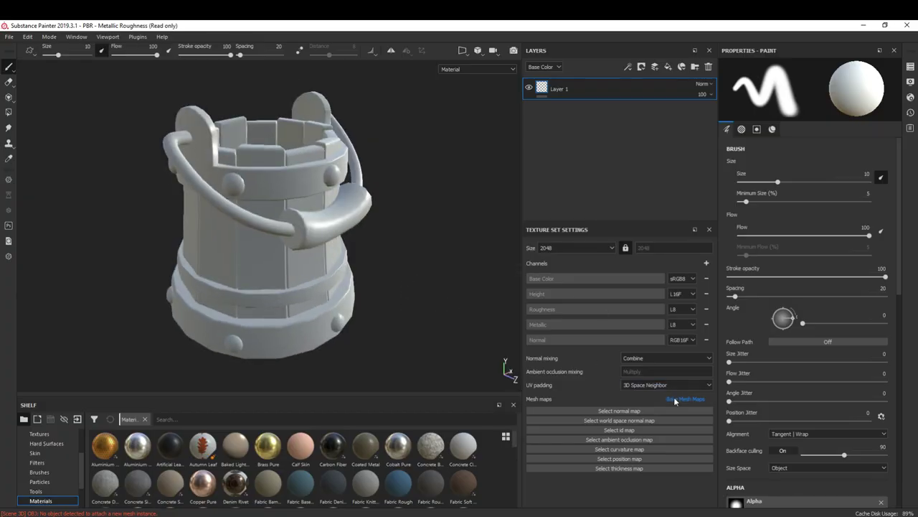
Step: Review the curvature and common baker settings, then bake the defaultMat mesh maps at 2048
left_click(686, 399)
left_click(470, 141)
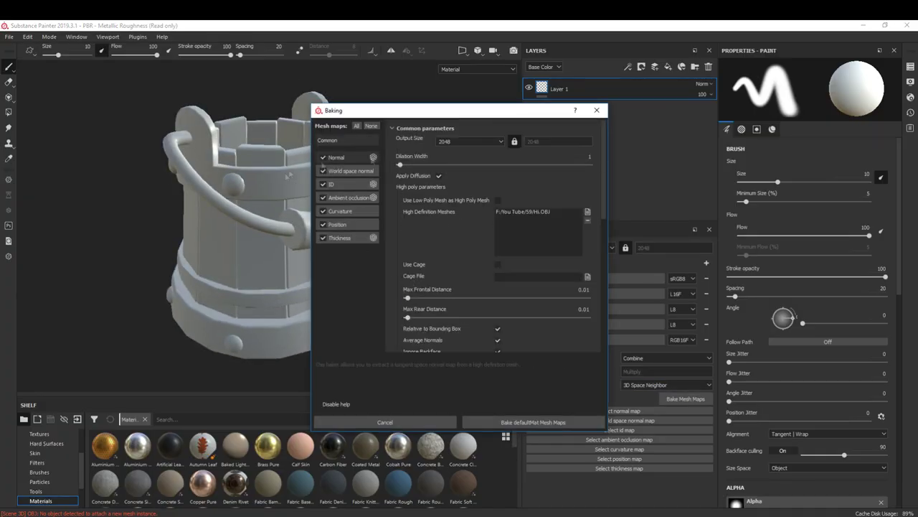
left_click(368, 213)
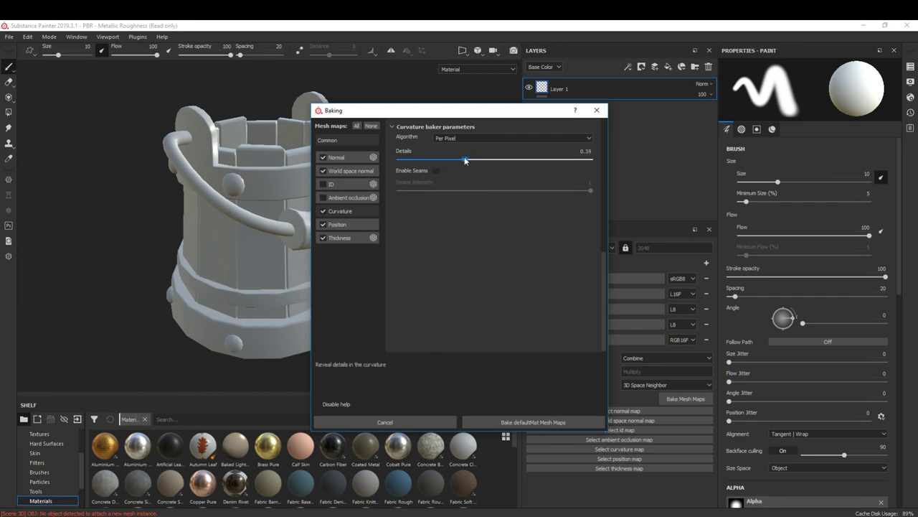
left_click(350, 144)
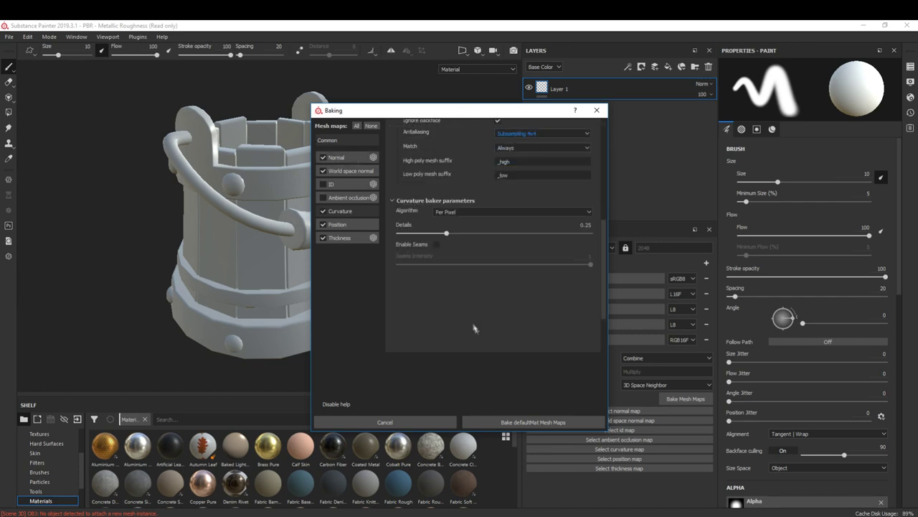
left_click(533, 422)
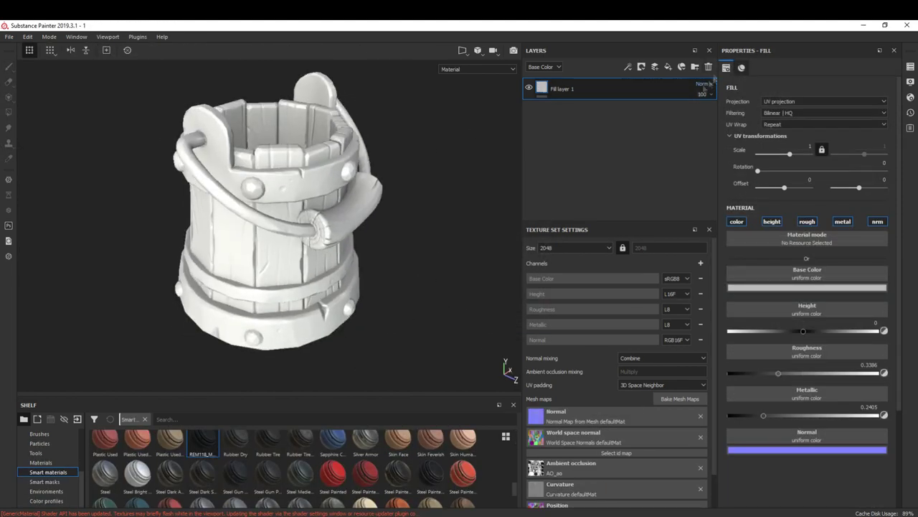
Step: Colour Fill layer 1 orange and duplicate it
left_click(808, 287)
left_click_drag(832, 337, 842, 349)
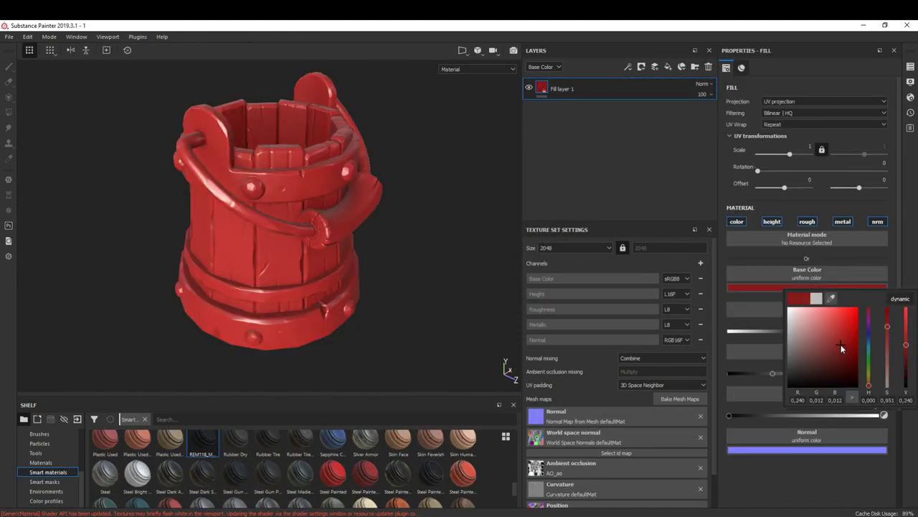
left_click(869, 389)
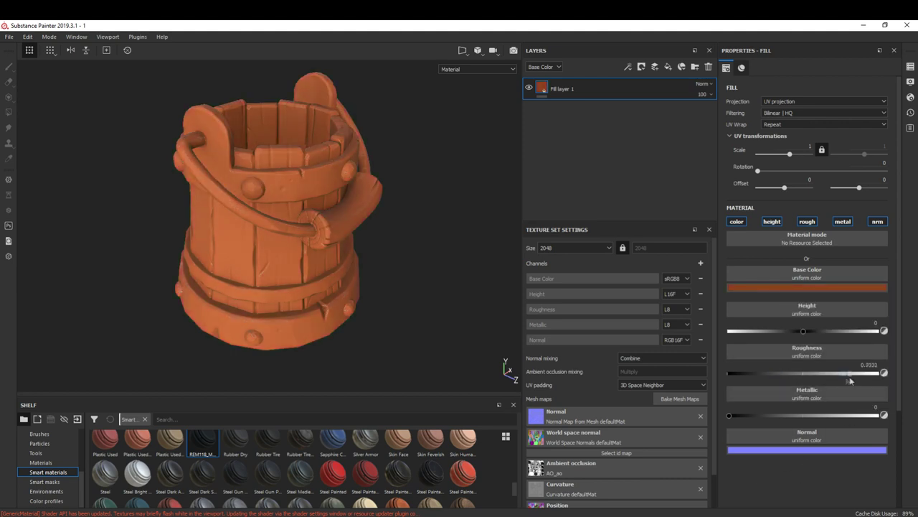
left_click(478, 69)
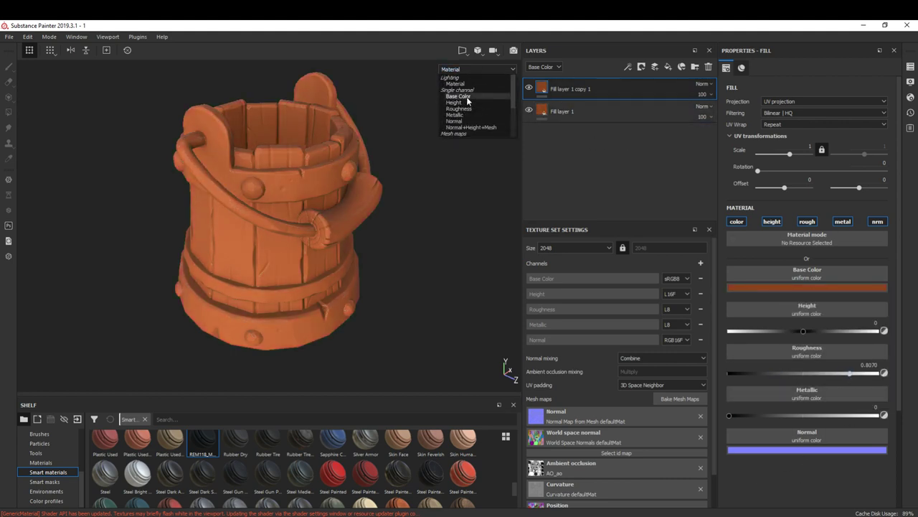
left_click(459, 81)
Step: Give the copied layer a black mask with a Mask Editor generator and a darker base colour
left_click(628, 67)
left_click(659, 80)
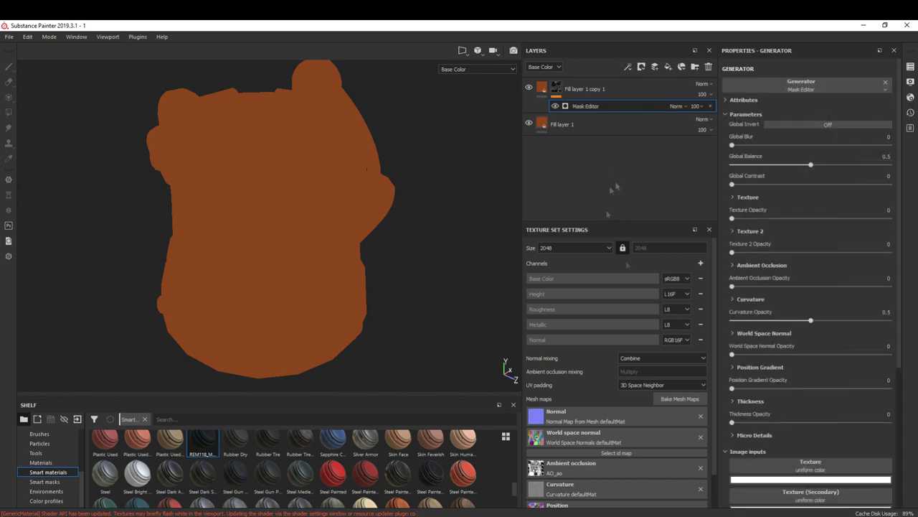
key("ctrl+z")
left_click(836, 293)
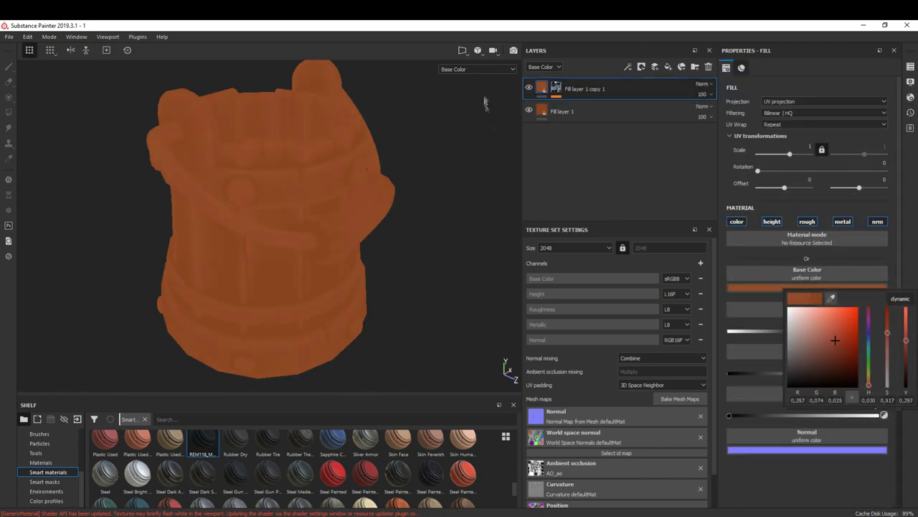
left_click(477, 69)
left_click(459, 81)
key("ctrl+y")
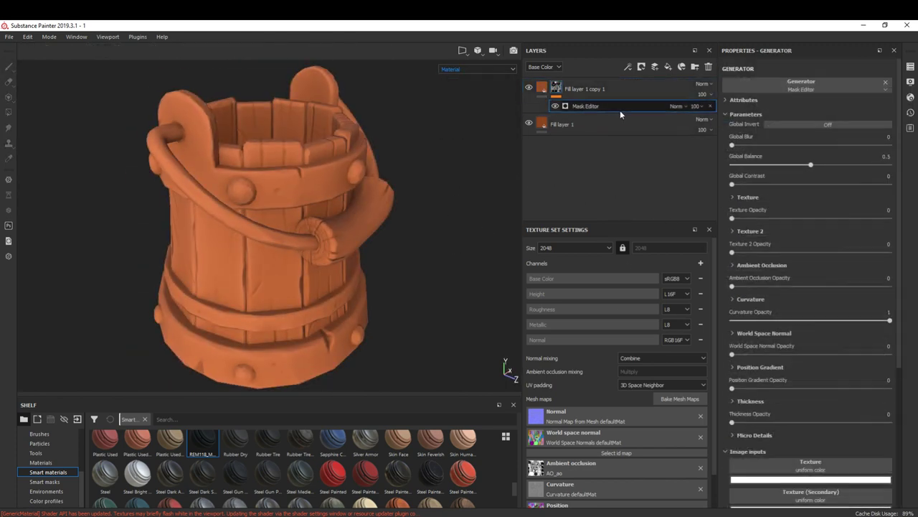
Step: Raise the mask's Global Balance and check the curvature edge tones on the bucket
left_click_drag(840, 167, 826, 165)
key("b")
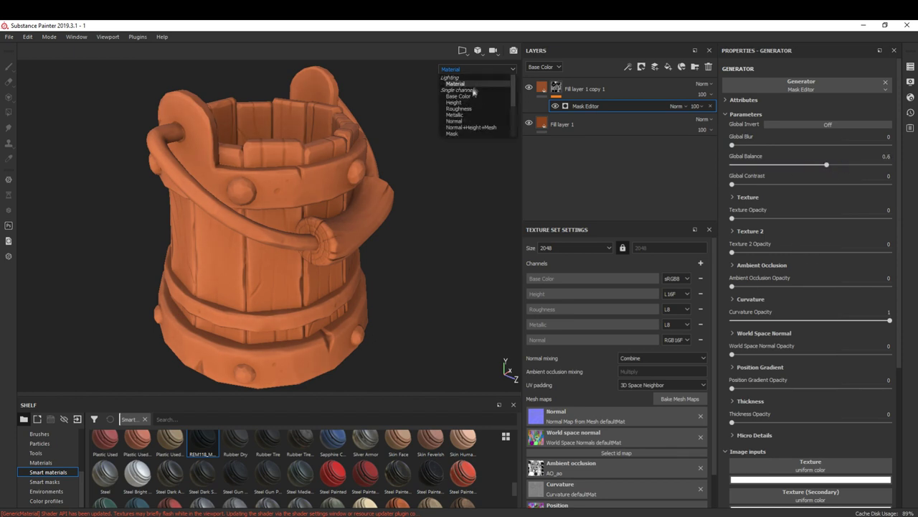
key("ctrl+z")
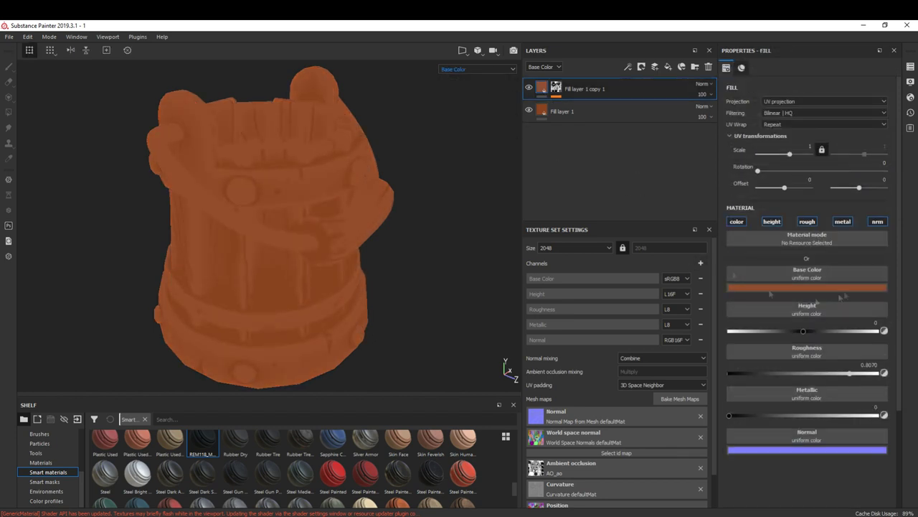
left_click(835, 288)
key("ctrl+y")
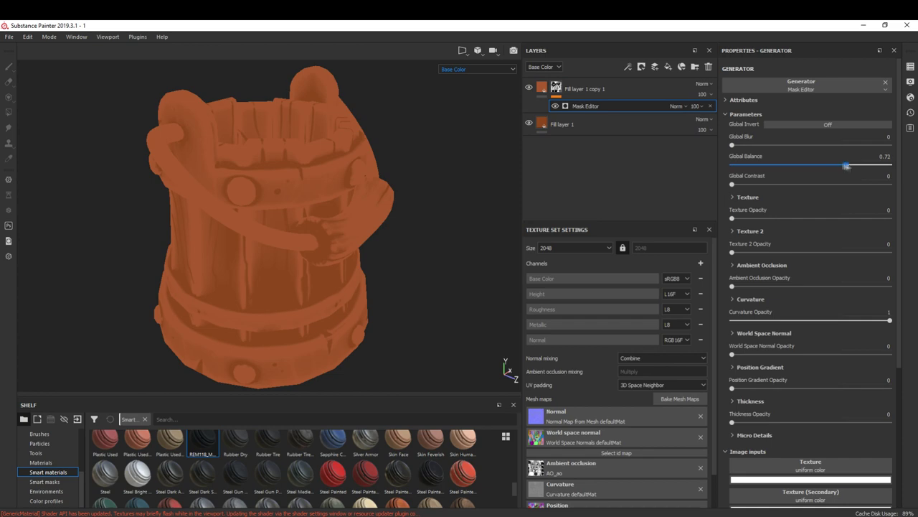
key("m")
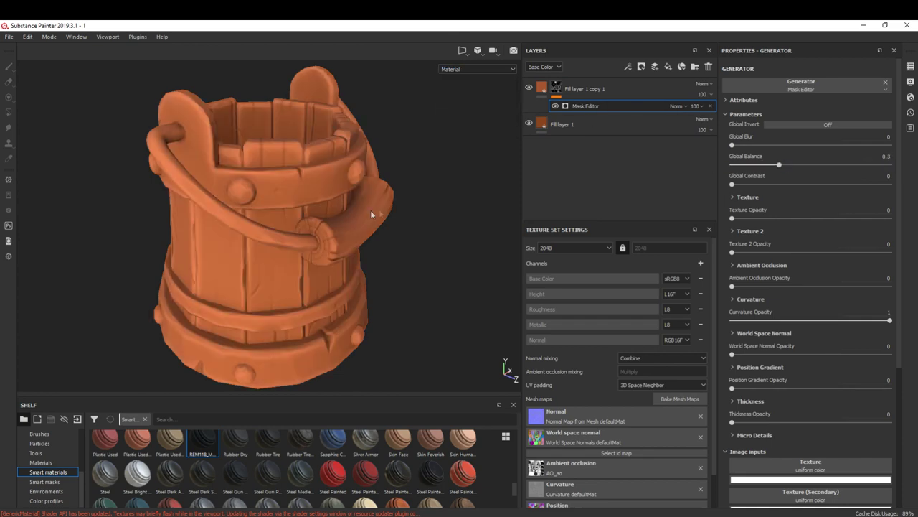
left_click_drag(371, 211, 417, 208, "alt")
Step: Add Fill layer 2 in dark orange-brown, colour only, with a black mask
left_click(668, 67)
left_click(772, 221)
left_click(807, 221)
left_click(843, 221)
left_click(807, 287)
left_click(830, 296)
left_click(642, 66)
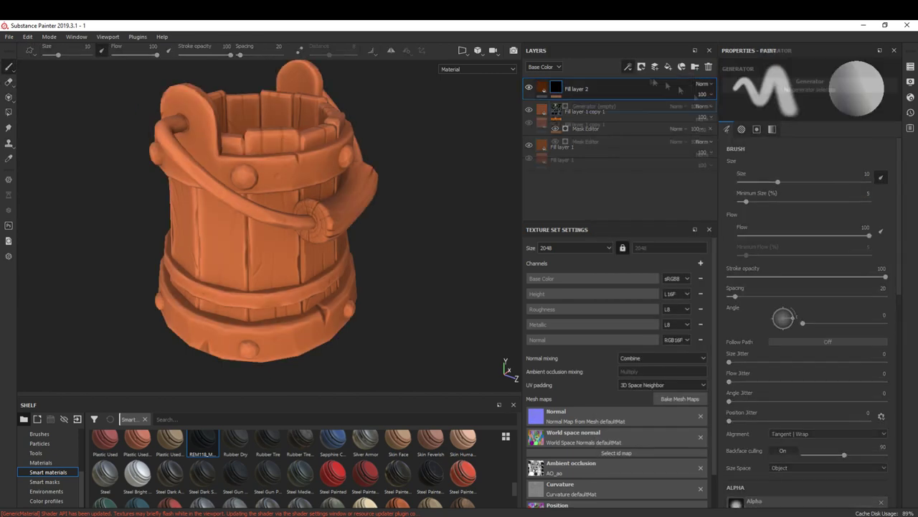
Step: Add a Dirt generator to Fill layer 2's mask with lower dirt level and slightly more grunge
left_click(628, 66)
left_click(804, 144)
left_click(831, 157)
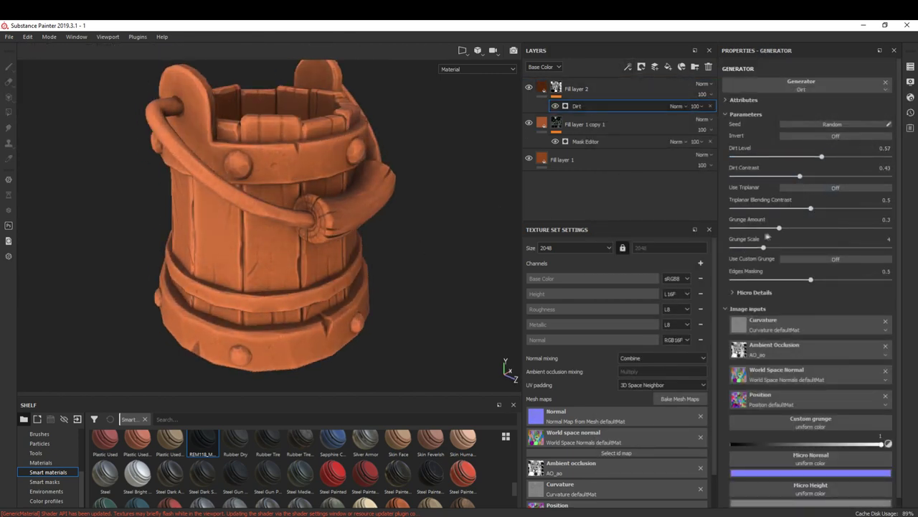
left_click_drag(780, 228, 785, 230)
Step: Add Fill layer 3 as an orange highlight masked by the levels-tightened curvature map
left_click(668, 66)
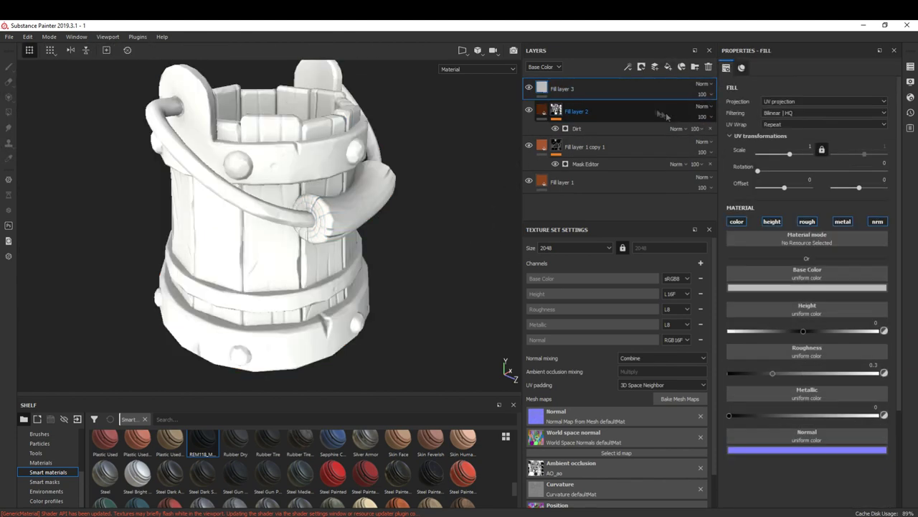
right_click(631, 92)
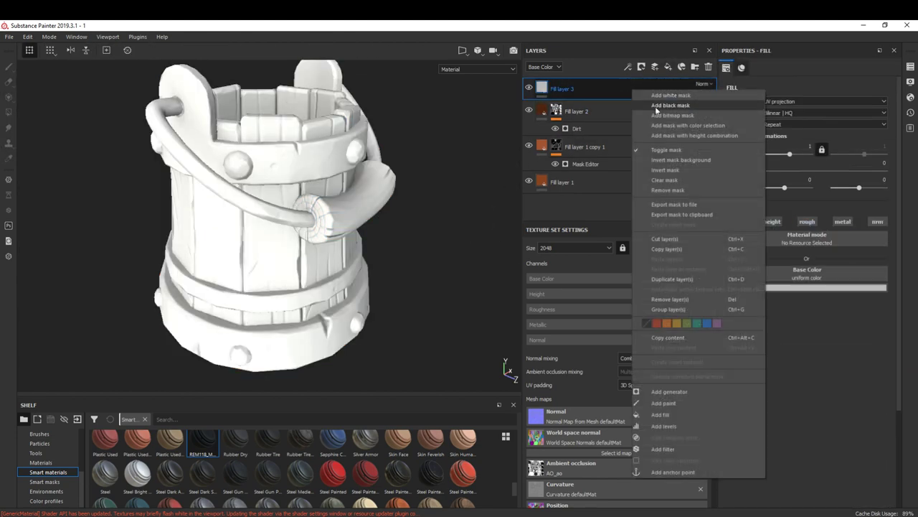
left_click(651, 101)
left_click(773, 85)
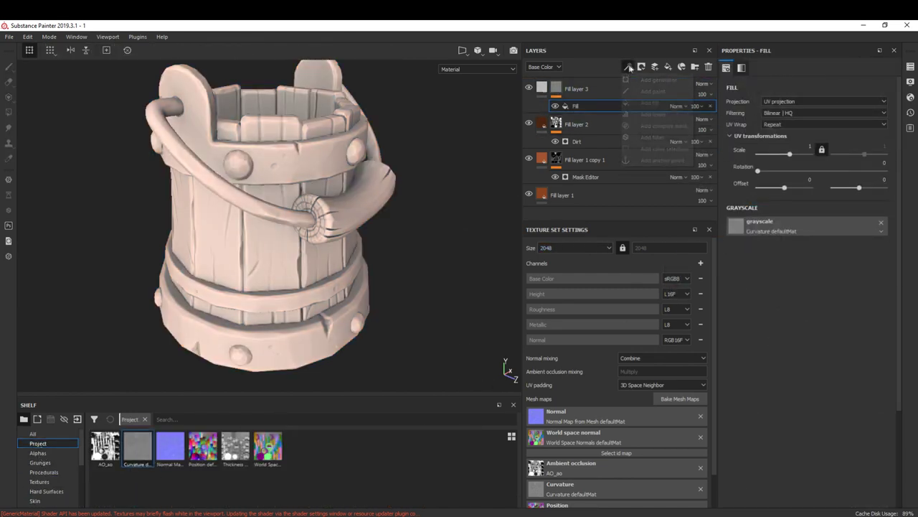
left_click_drag(728, 87, 816, 89)
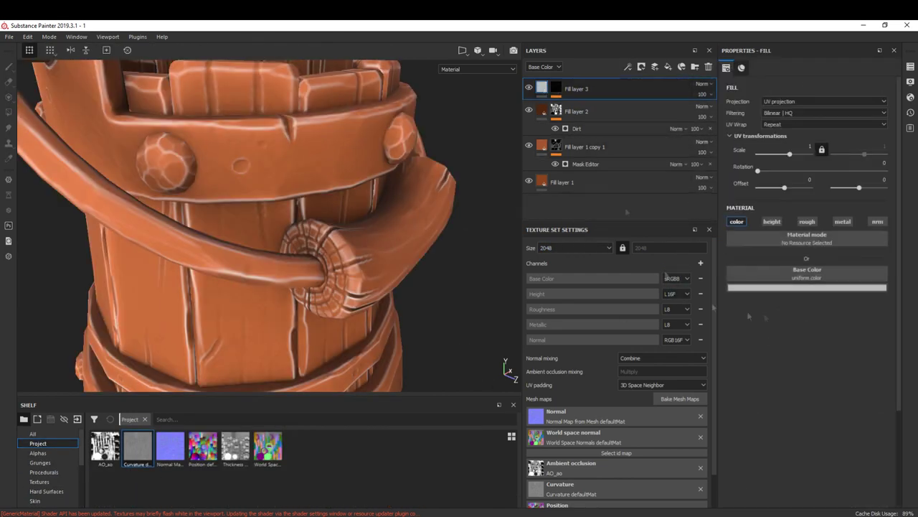
left_click(807, 287)
left_click_drag(839, 323, 835, 319)
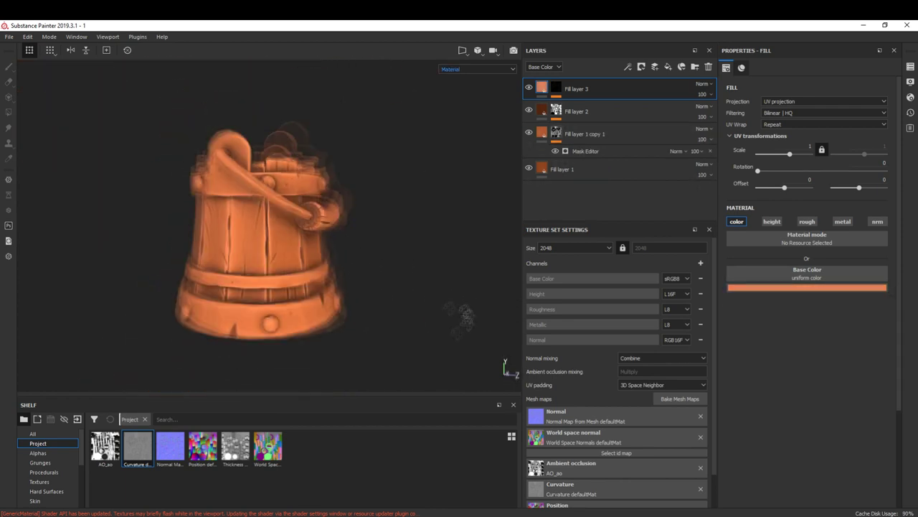
Step: Give Fill layer 4 a black mask with Fill and Levels effects, adjusting black and white points
right_click(618, 89)
left_click(655, 102)
left_click(628, 66)
left_click(653, 84)
left_click(627, 67)
left_click(653, 95)
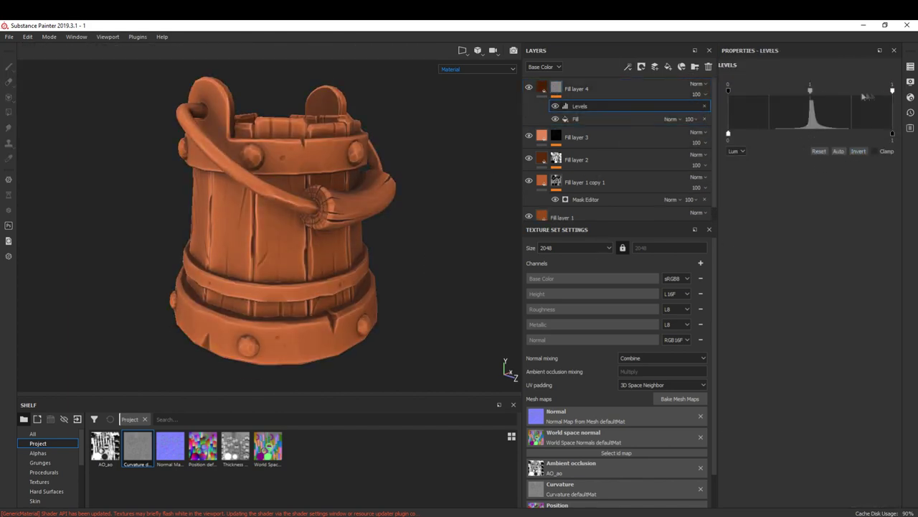
left_click_drag(892, 90, 792, 91)
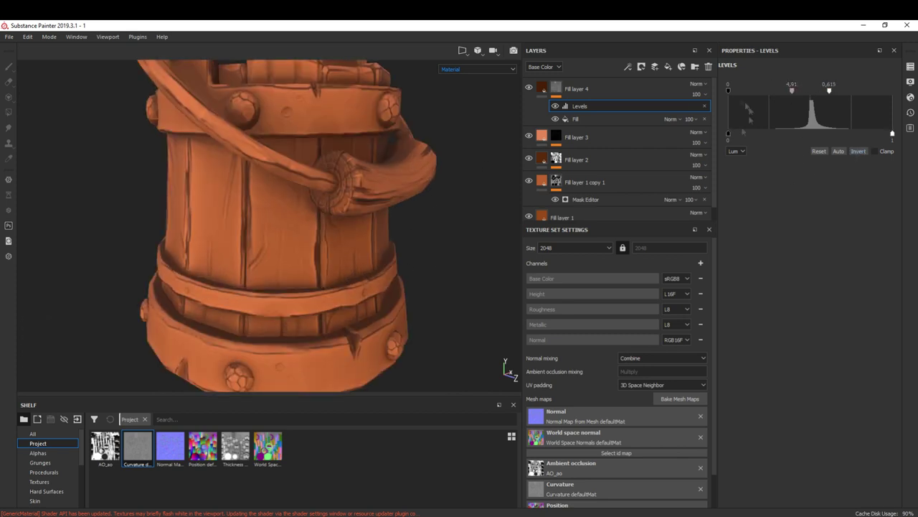
left_click_drag(728, 90, 751, 90)
left_click_drag(830, 91, 808, 92)
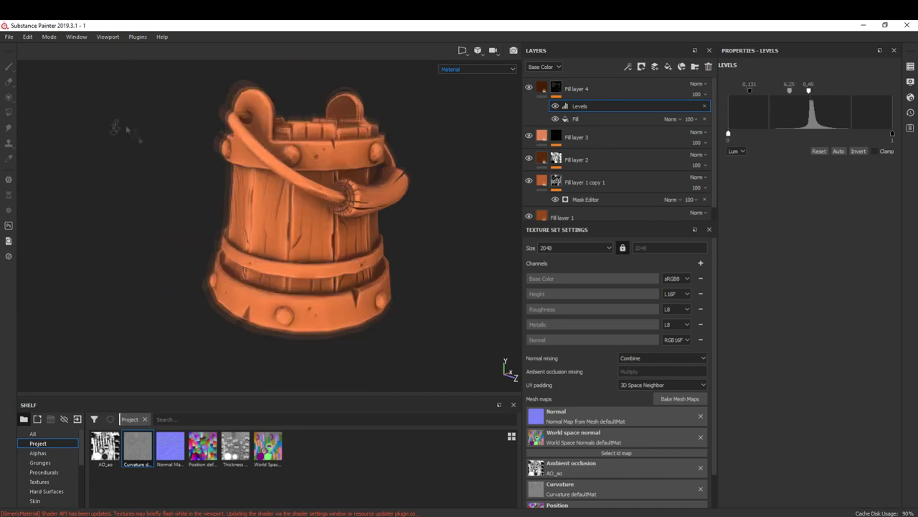
Step: Set Fill layer 4's base colour to a slightly darker brown and inspect the bucket
left_click(576, 88)
left_click(806, 287)
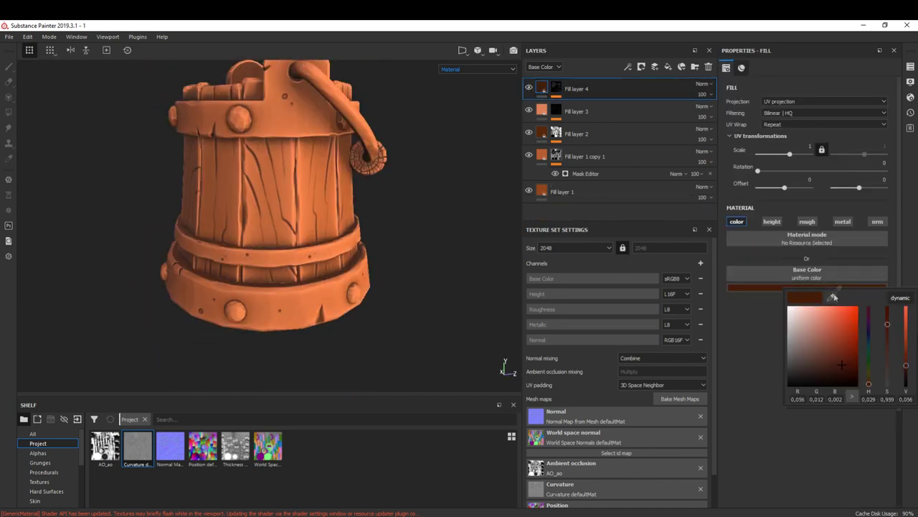
left_click(832, 297)
left_click(888, 349)
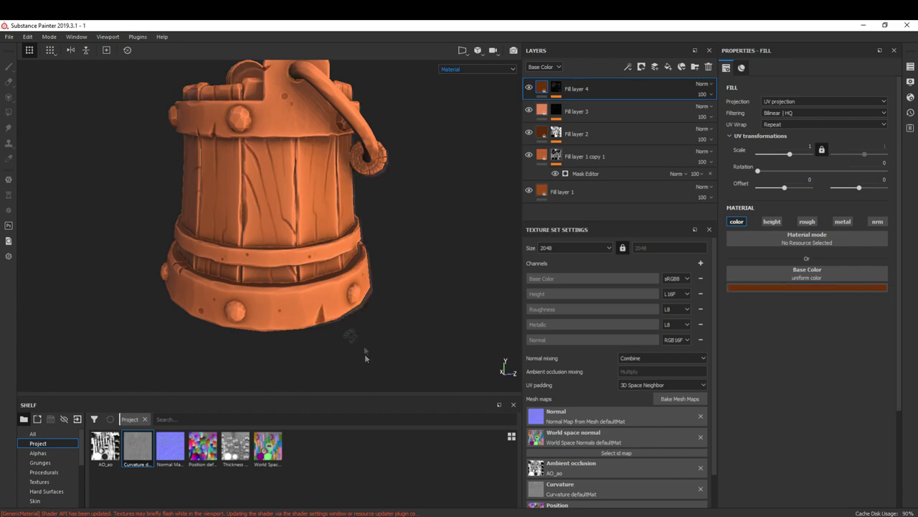
left_click_drag(365, 359, 437, 318, "alt")
right_click_drag(437, 317, 431, 309, "alt")
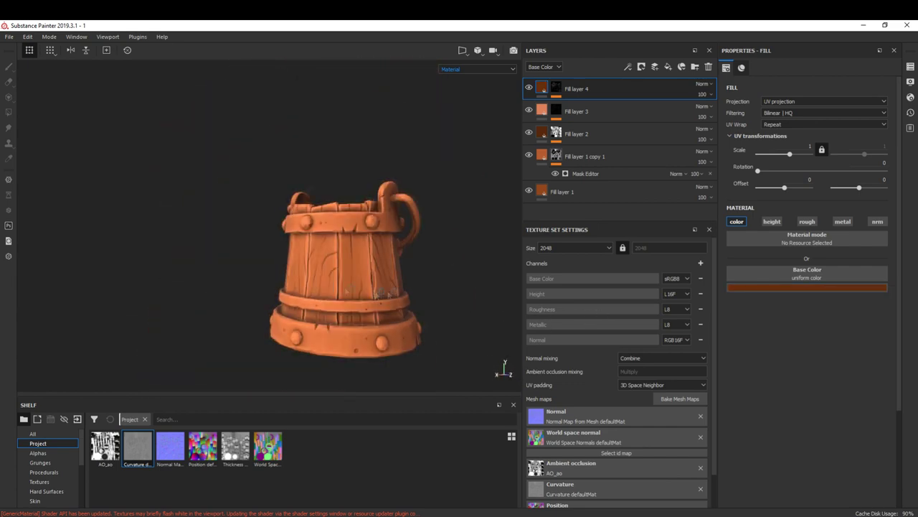
mouse_move(431, 308)
left_mouse_down("alt")
mouse_move(407, 310)
mouse_move(416, 334)
left_mouse_up("alt")
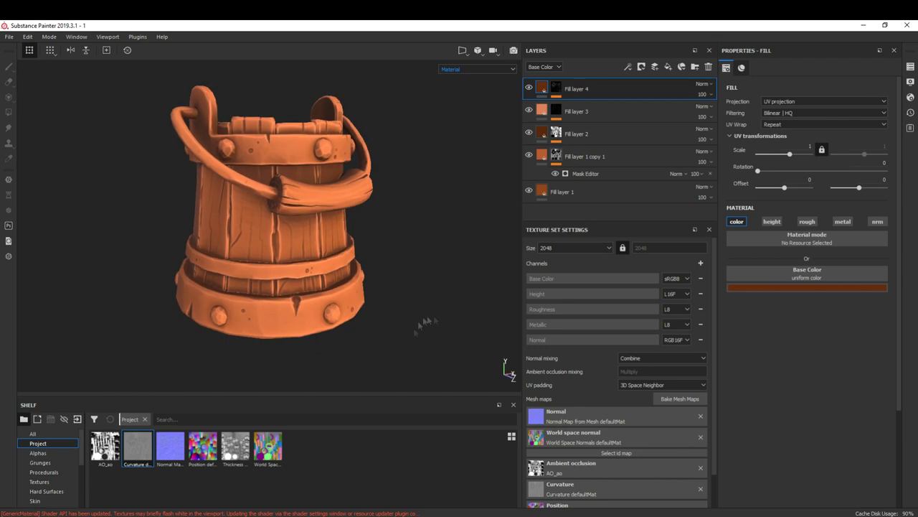
Step: Group all the fill layers into Folder 1
left_click(695, 67)
left_click(617, 214, "shift")
left_click_drag(627, 112, 556, 88)
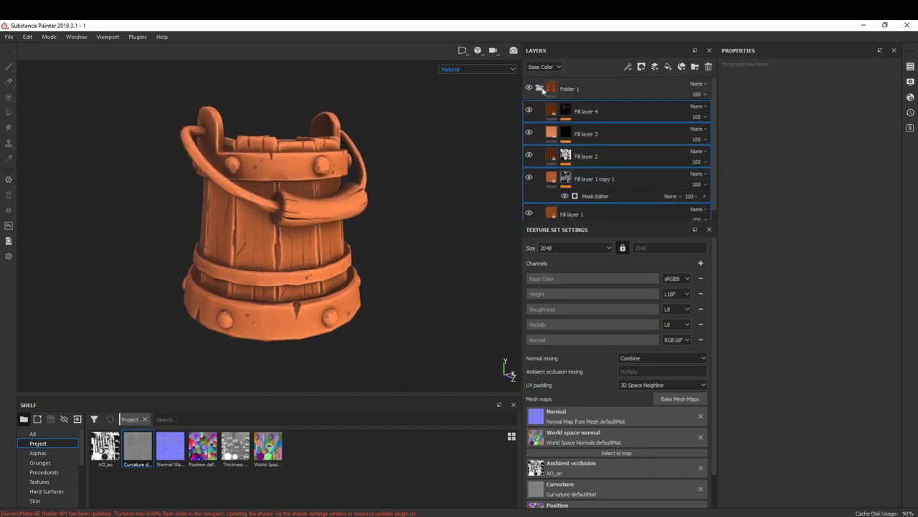
Step: Add the REM118_Metal smart material to the layer stack
left_click(34, 482)
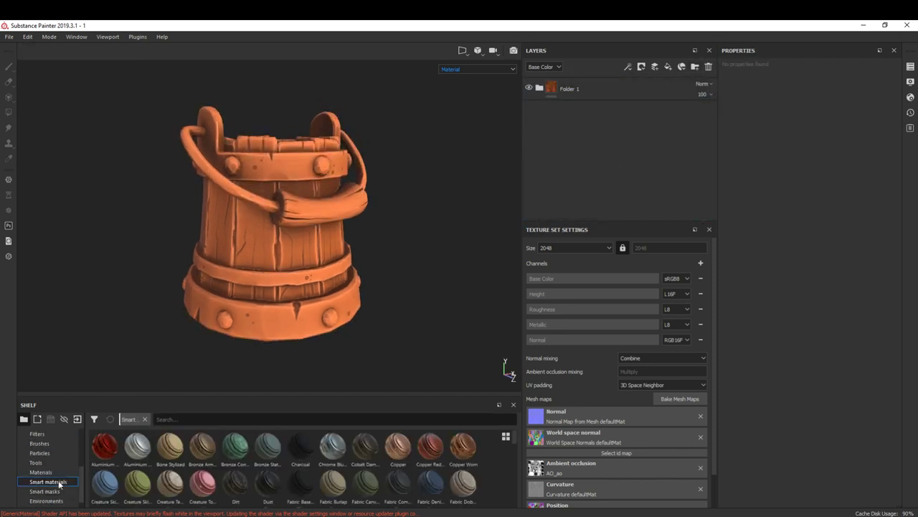
scroll(244, 467, "down", 5)
scroll(244, 466, "down", 5)
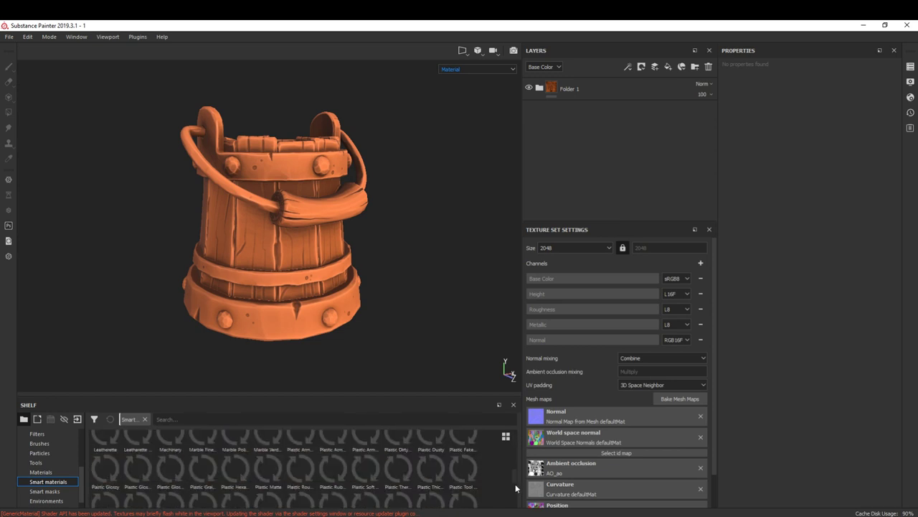
left_click_drag(596, 157, 581, 143)
Step: Mask Folder 1 with a black mask and polygon-fill the staves to show the orange wood
right_click(615, 84)
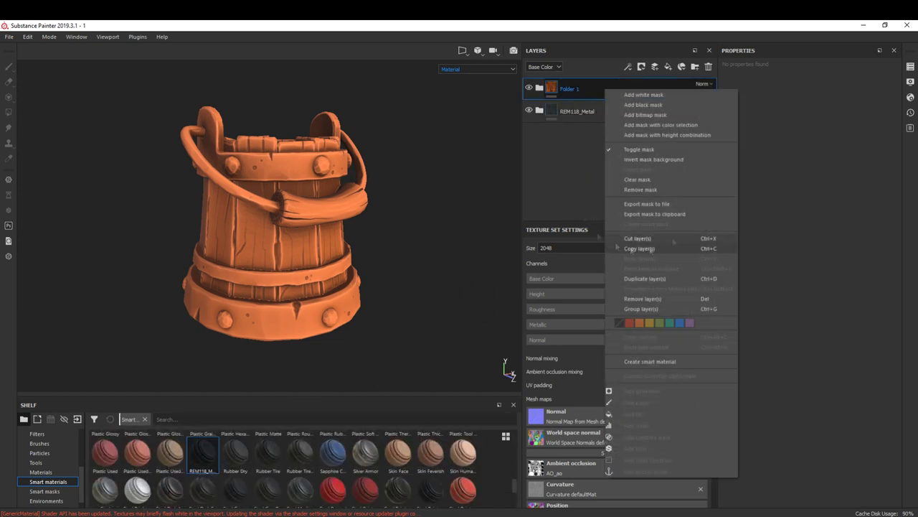
left_click(638, 91)
left_click(9, 112)
left_click(60, 50)
left_click(330, 238)
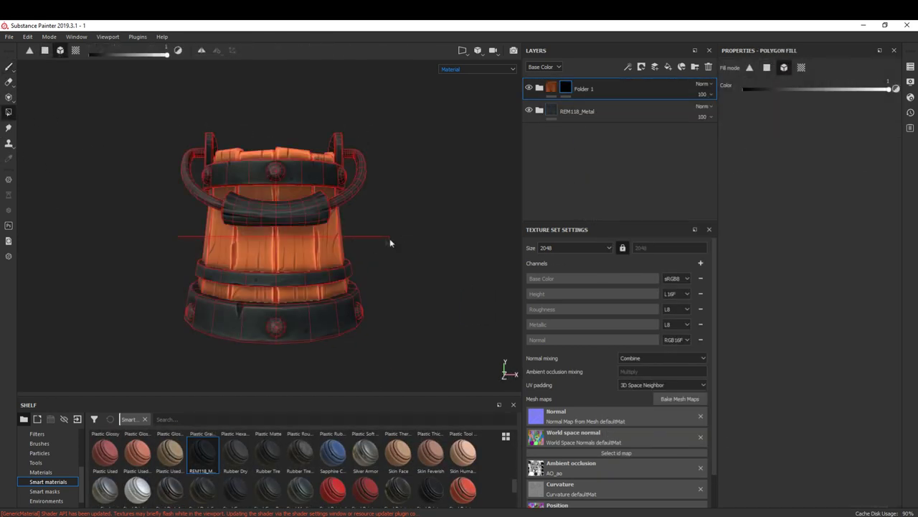
left_click_drag(244, 212, 436, 271, "alt")
key("1")
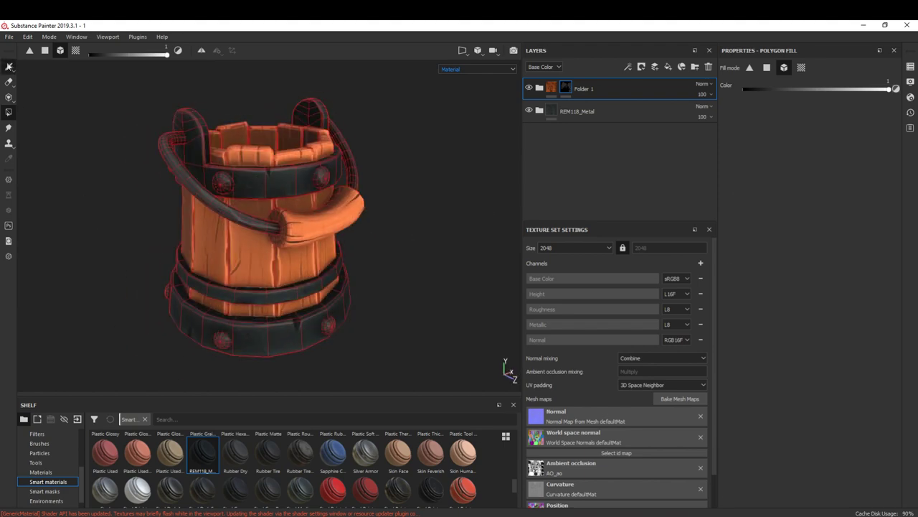
Step: Raise the environment exposure in the display settings to brighten the scene
left_click(911, 97)
left_click(910, 81)
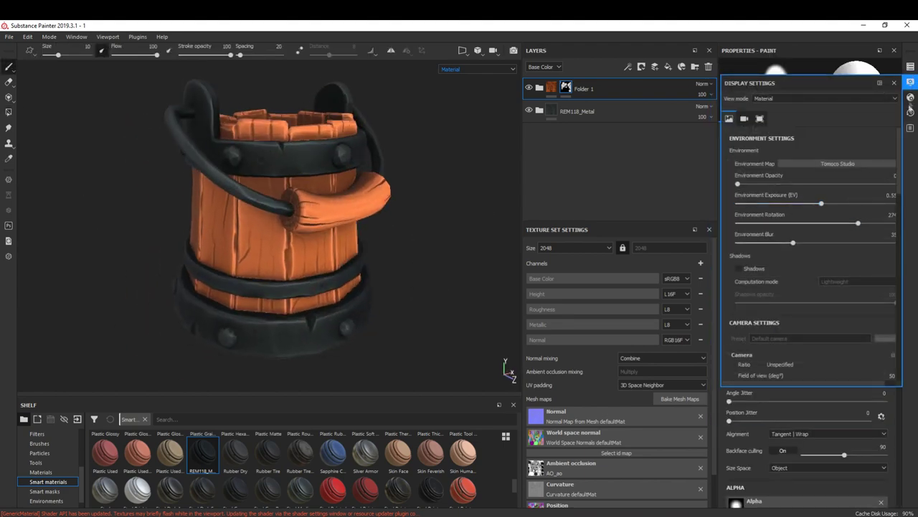
left_click(910, 100)
left_click(910, 81)
left_click_drag(824, 204, 828, 203)
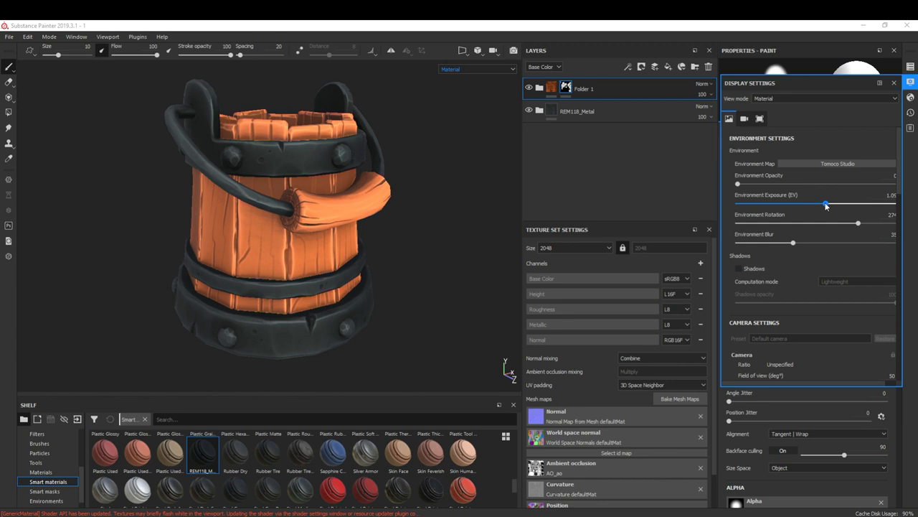
left_click_drag(396, 256, 540, 113, "alt")
Step: Recolour the metal's Color layer toward a grey-green
left_click(540, 112)
left_click(574, 204)
left_click(894, 82)
left_click(807, 272)
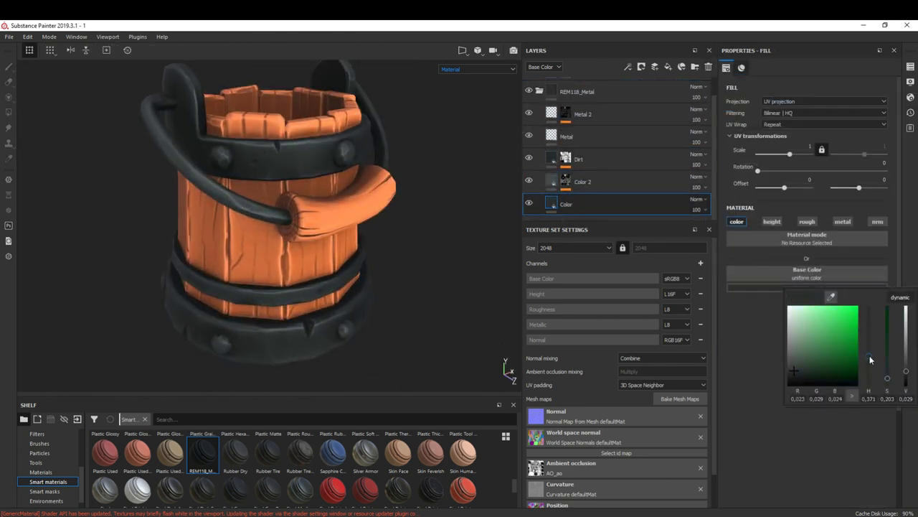
left_click_drag(871, 359, 869, 367)
Step: Adjust Color 2's base colour and tint the Dirt layer green
left_click(577, 182)
left_click(807, 287)
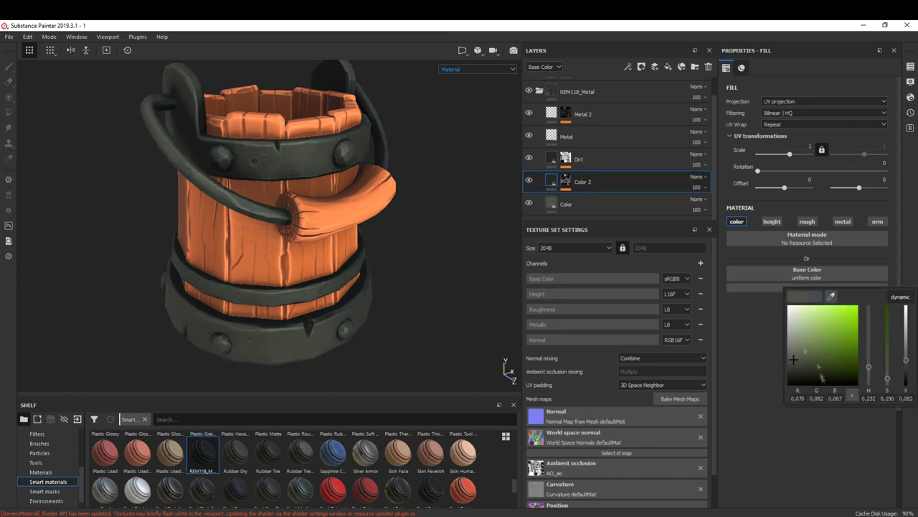
left_click_drag(323, 215, 344, 208, "alt")
left_click(578, 158)
left_click(756, 286)
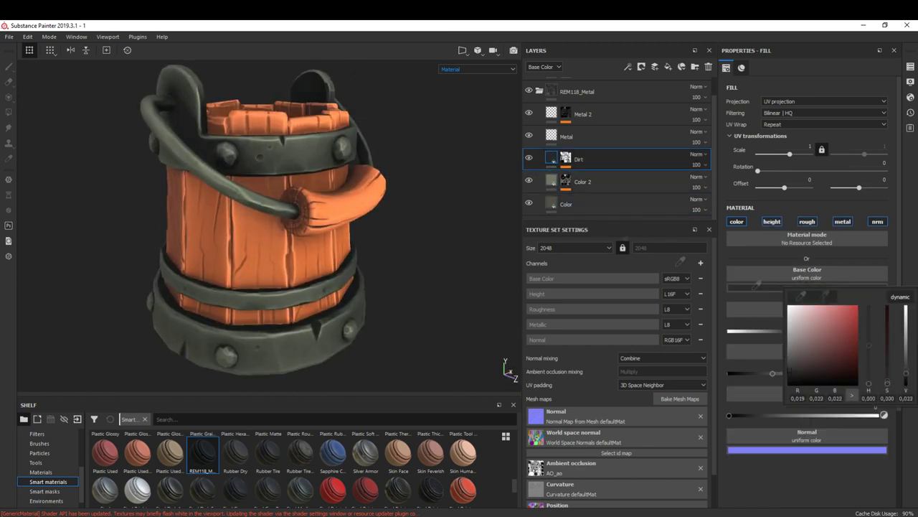
left_click(794, 374)
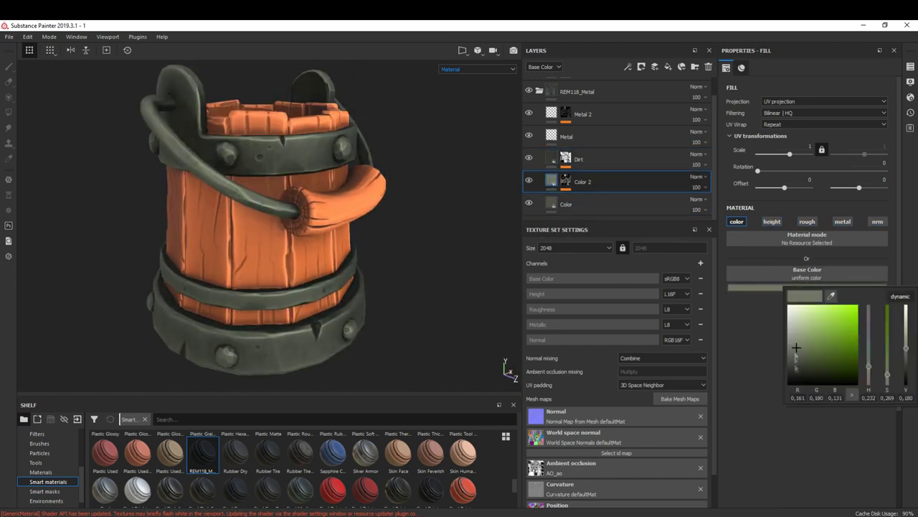